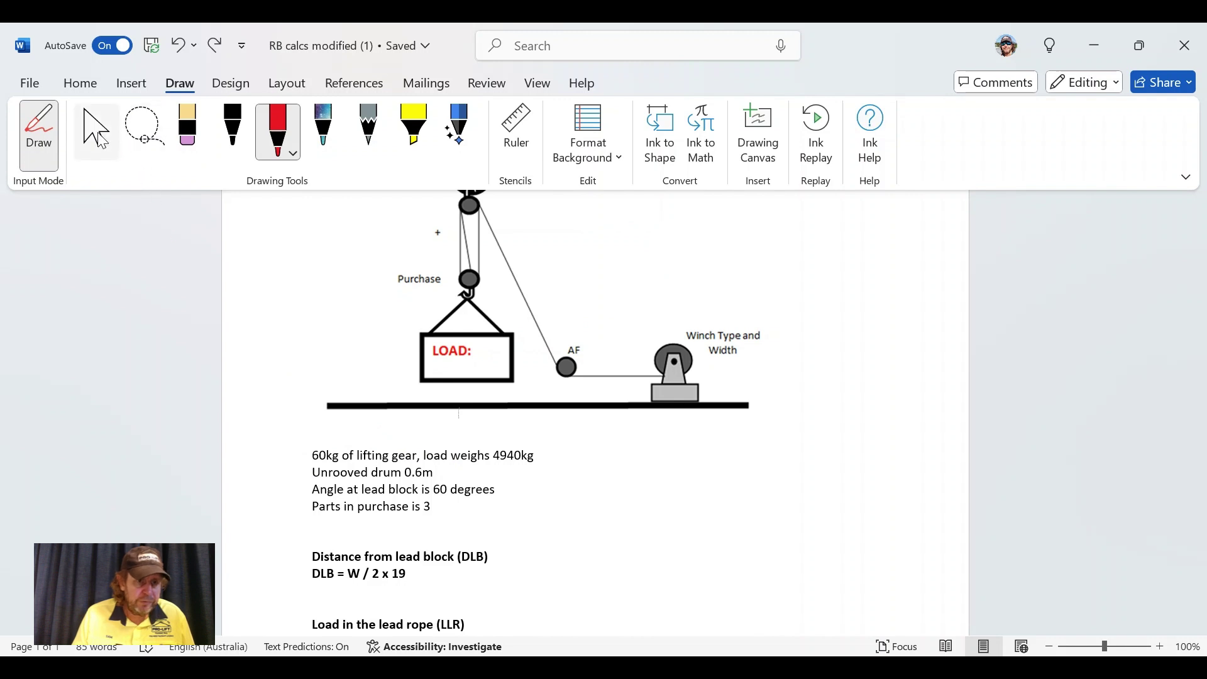
Leave inking with Select, then pick the black pen for drawing on the crane diagram.
click(95, 130)
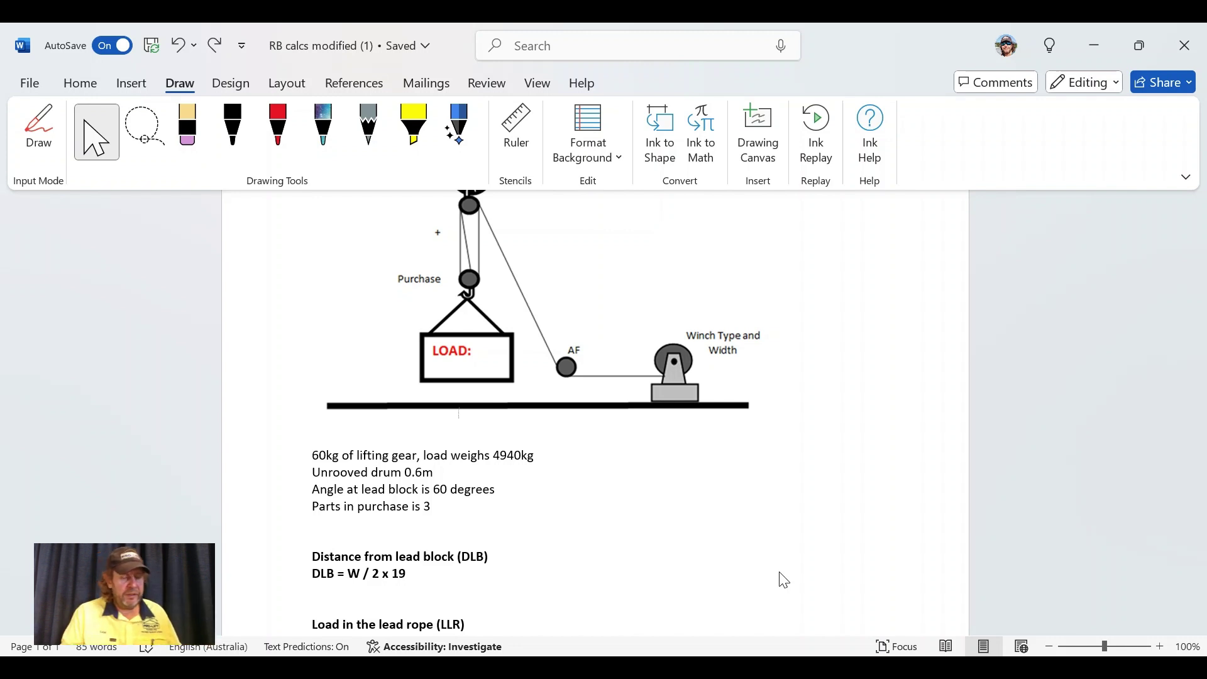
click(236, 140)
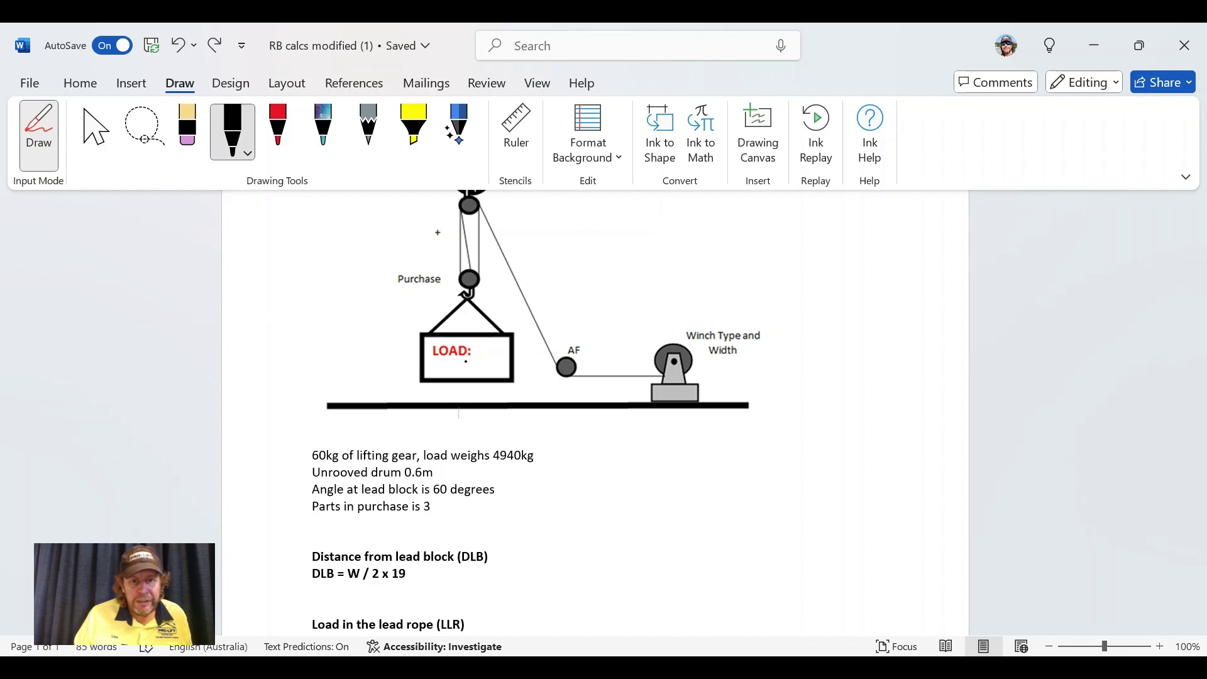
Handwrite 5t in black ink inside the LOAD box.
mouse_move(466, 362)
mouse_down()
mouse_move(454, 374)
mouse_move(476, 368)
mouse_up()
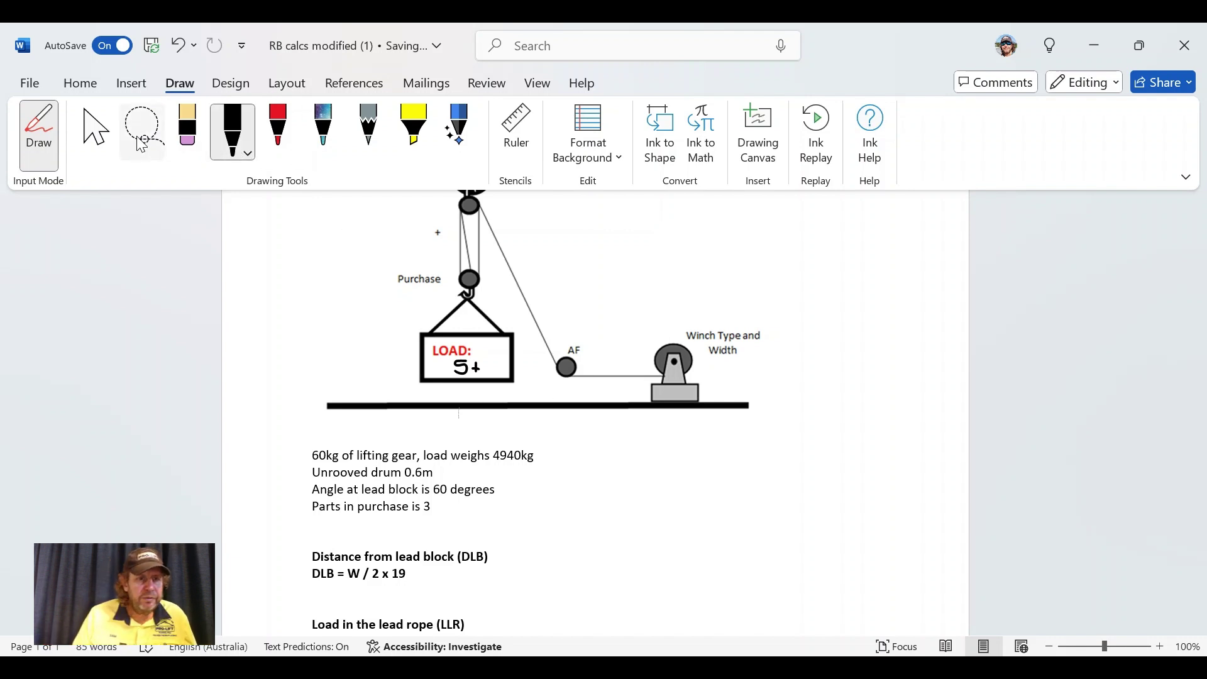
click(95, 129)
scroll(623, 323, down, 1)
scroll(623, 323, down, 1)
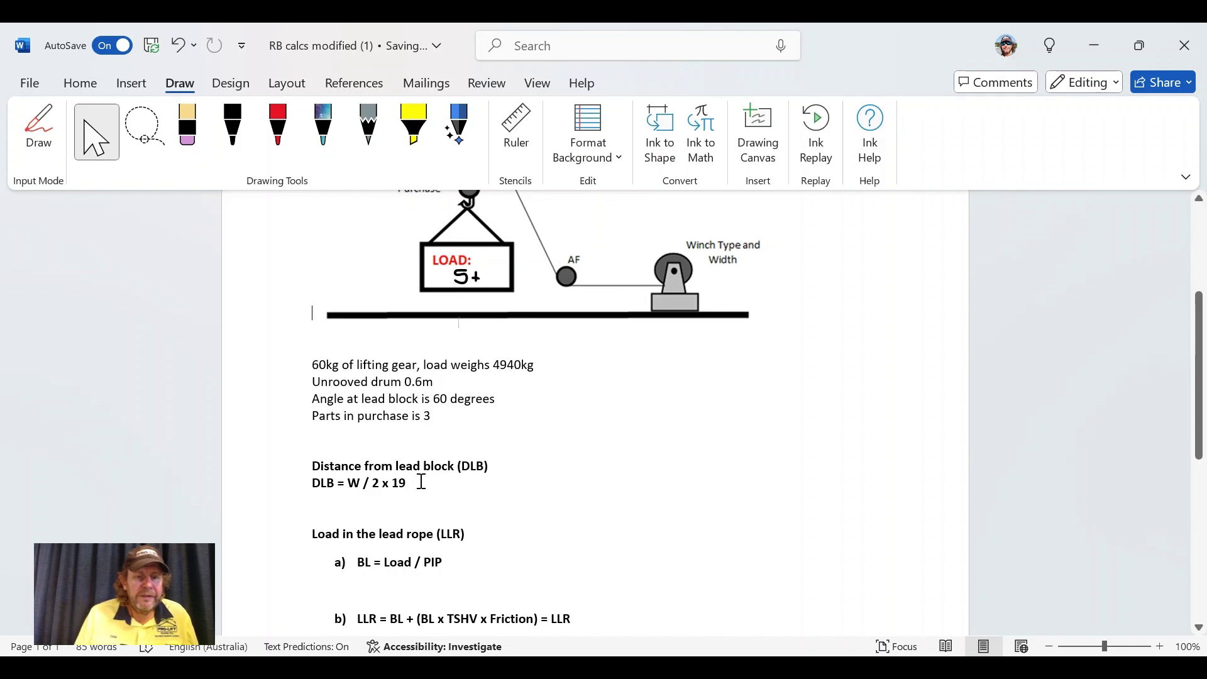
scroll(621, 432, up, 3)
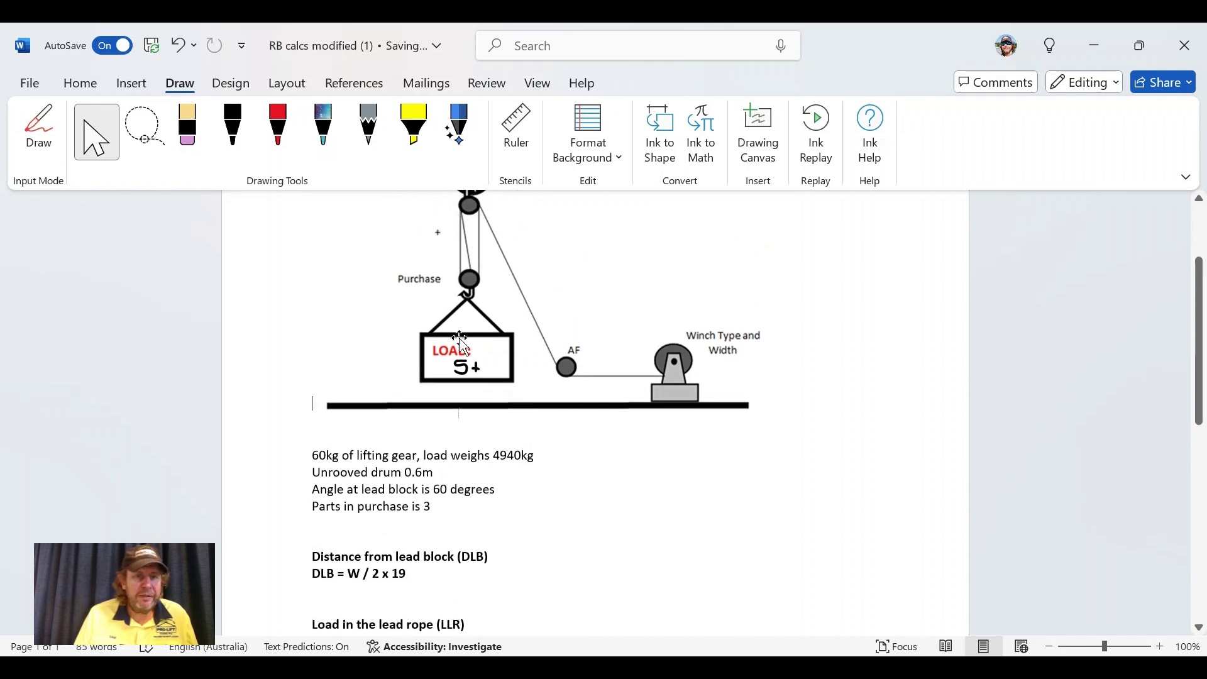
Draw a red X on the rope between the lead block and the winch.
click(277, 134)
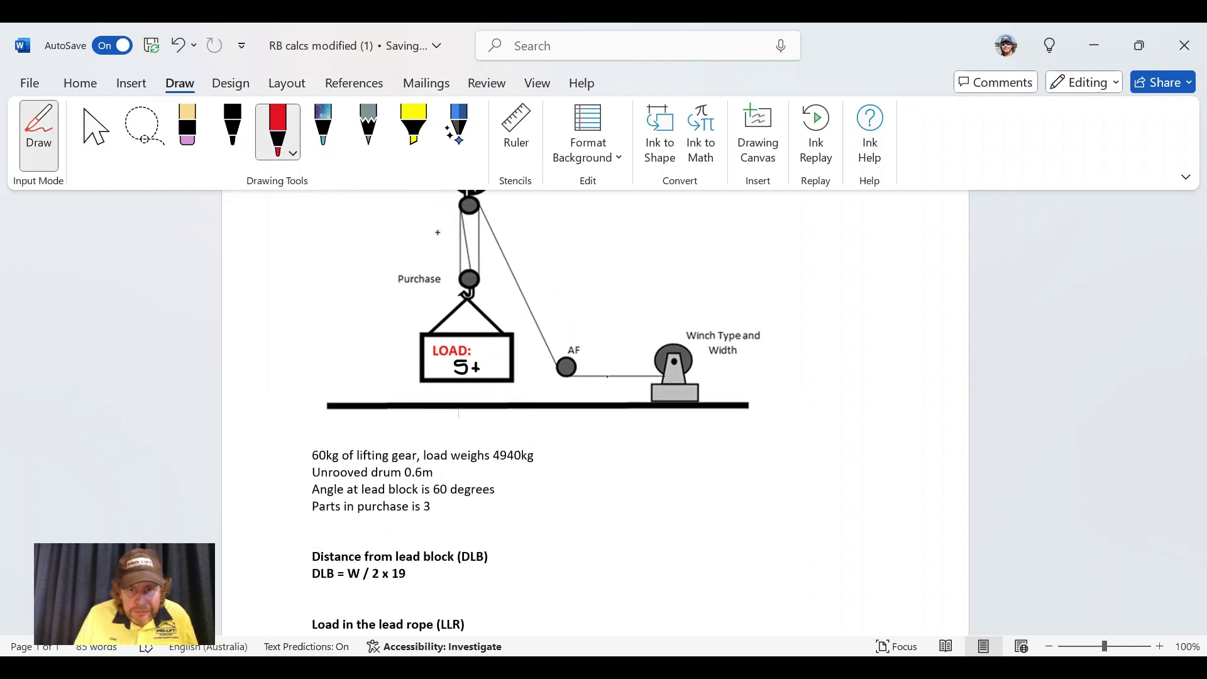
drag(606, 372, 605, 384)
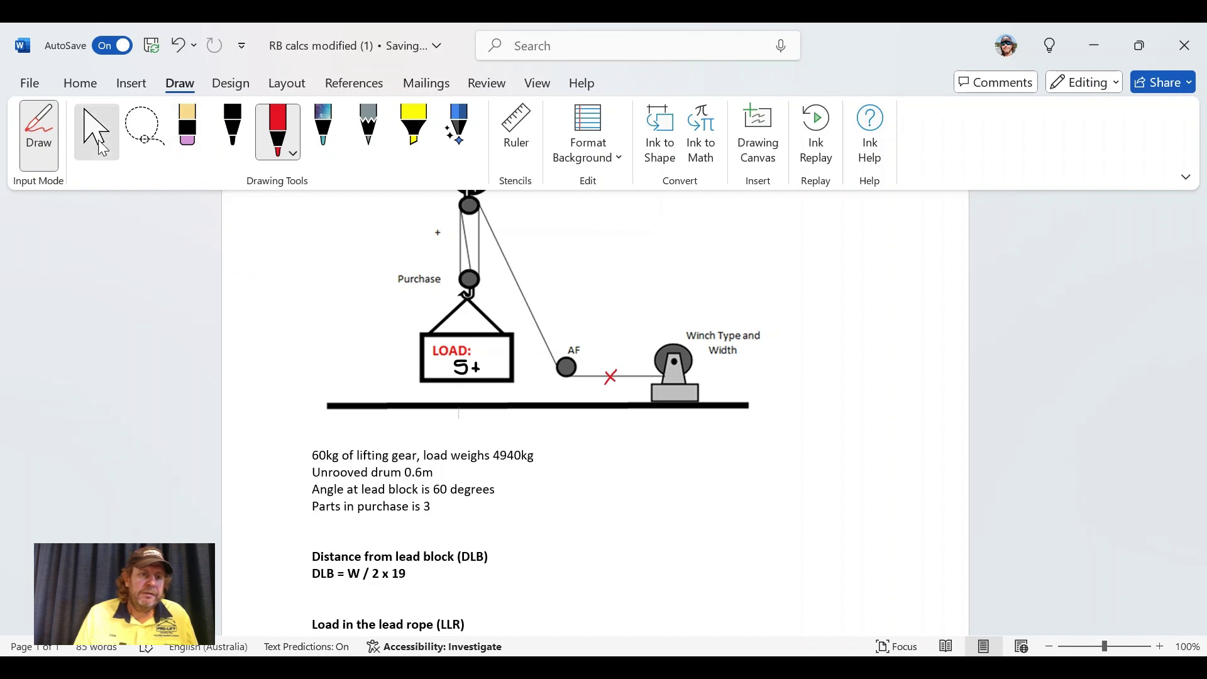
click(95, 131)
scroll(434, 377, down, 2)
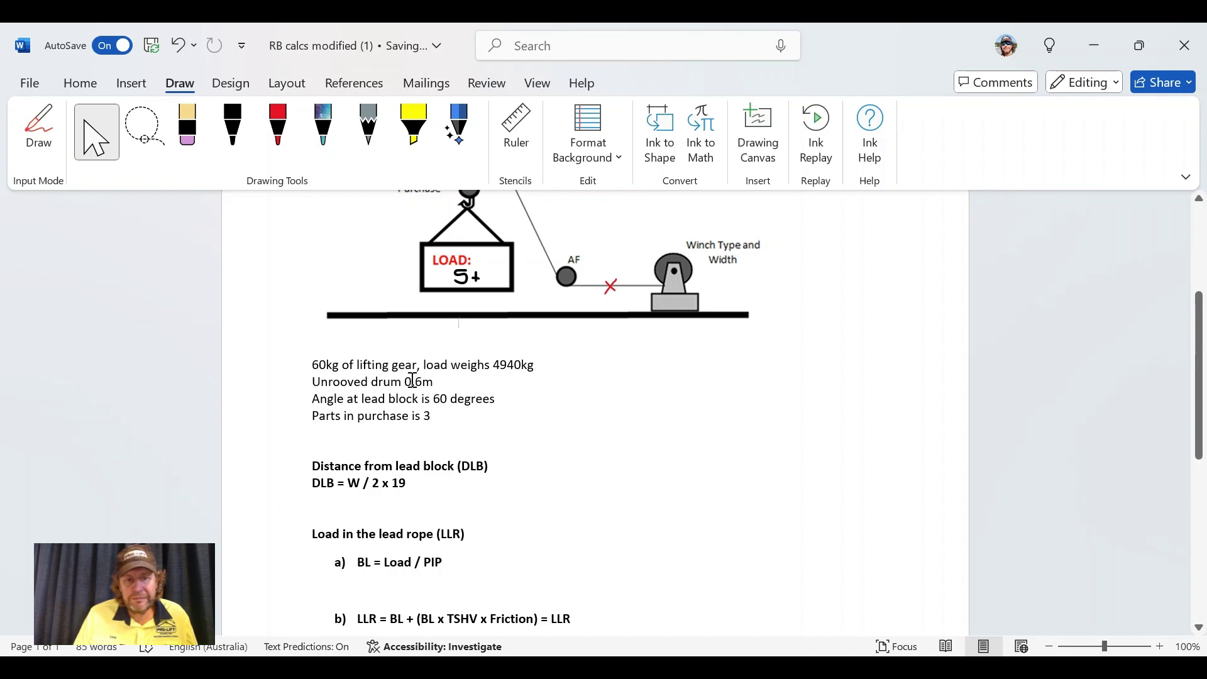
click(334, 501)
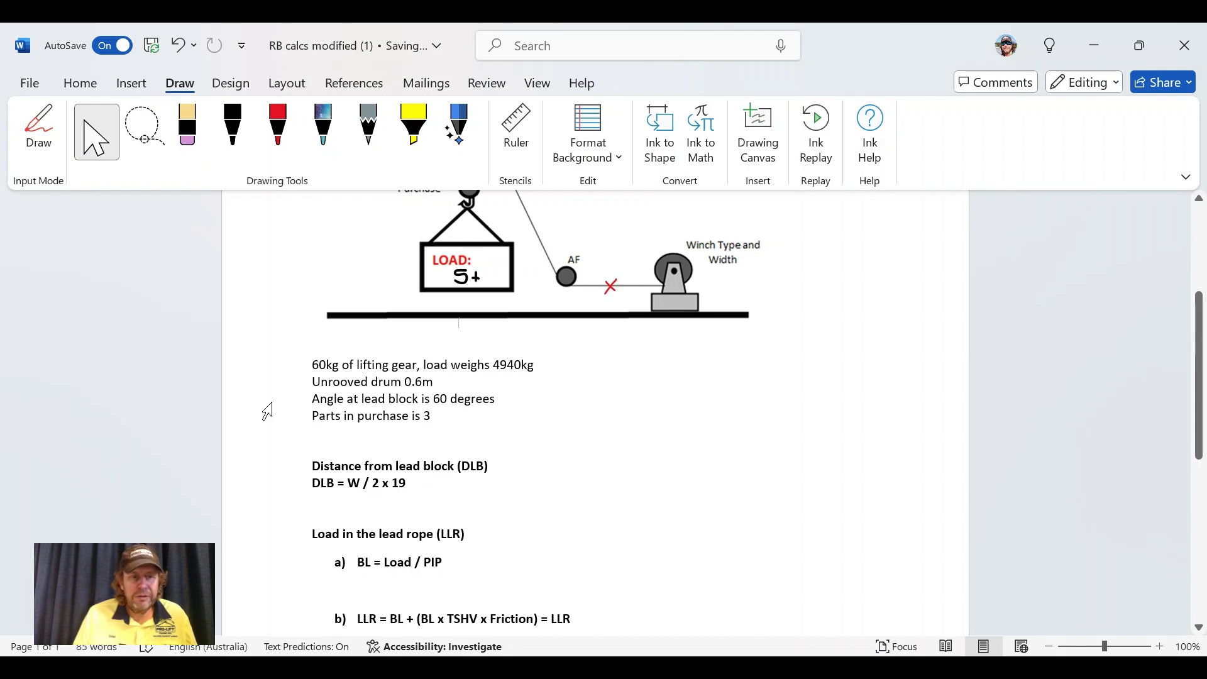
Type the bold answer '0.6 / 2 x 19 = 5.7m' on the line under the DLB formula.
click(80, 83)
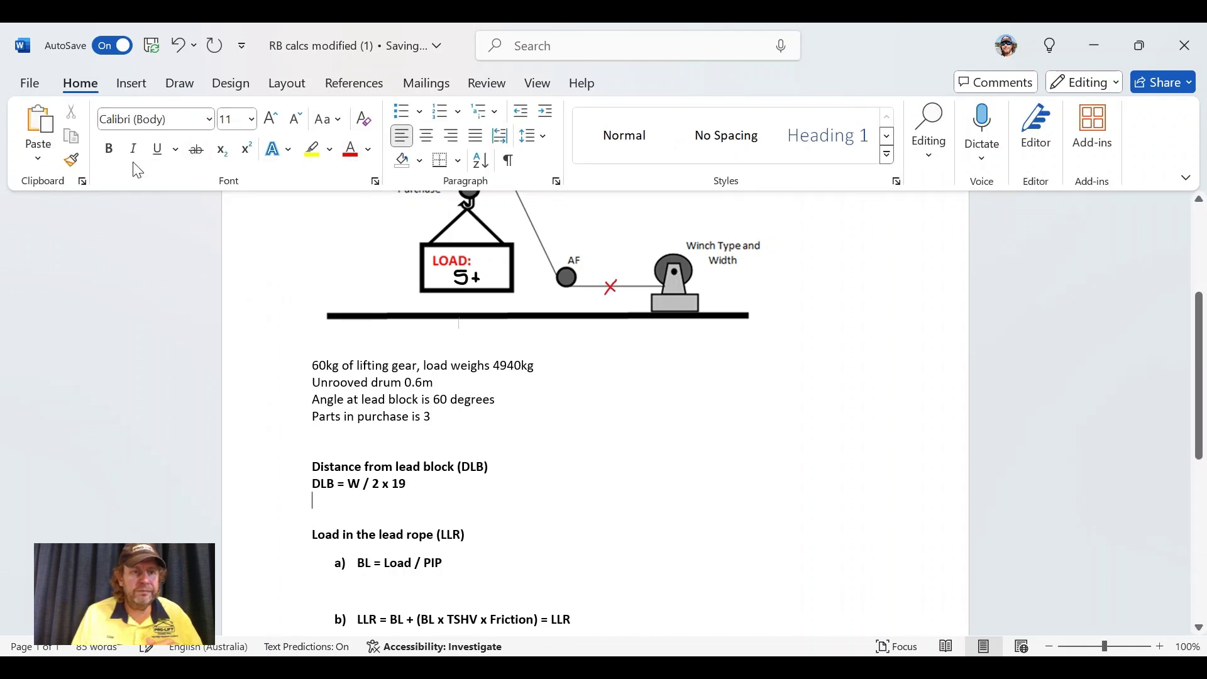
click(109, 149)
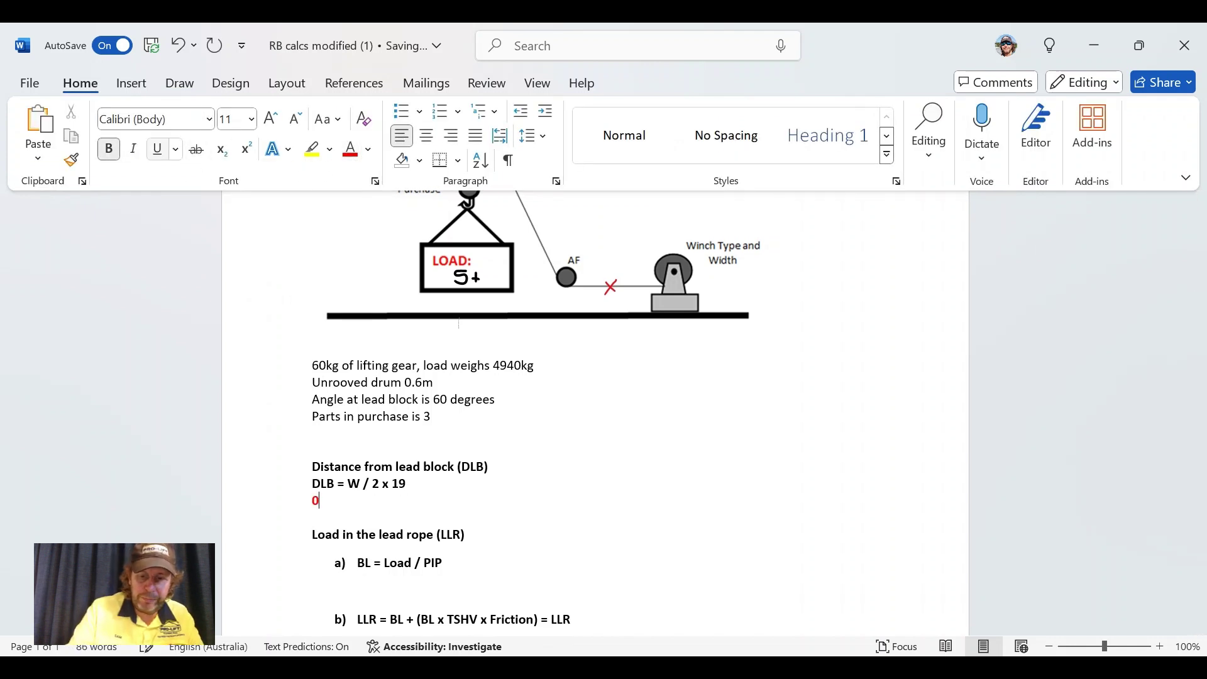
text(0.6 )
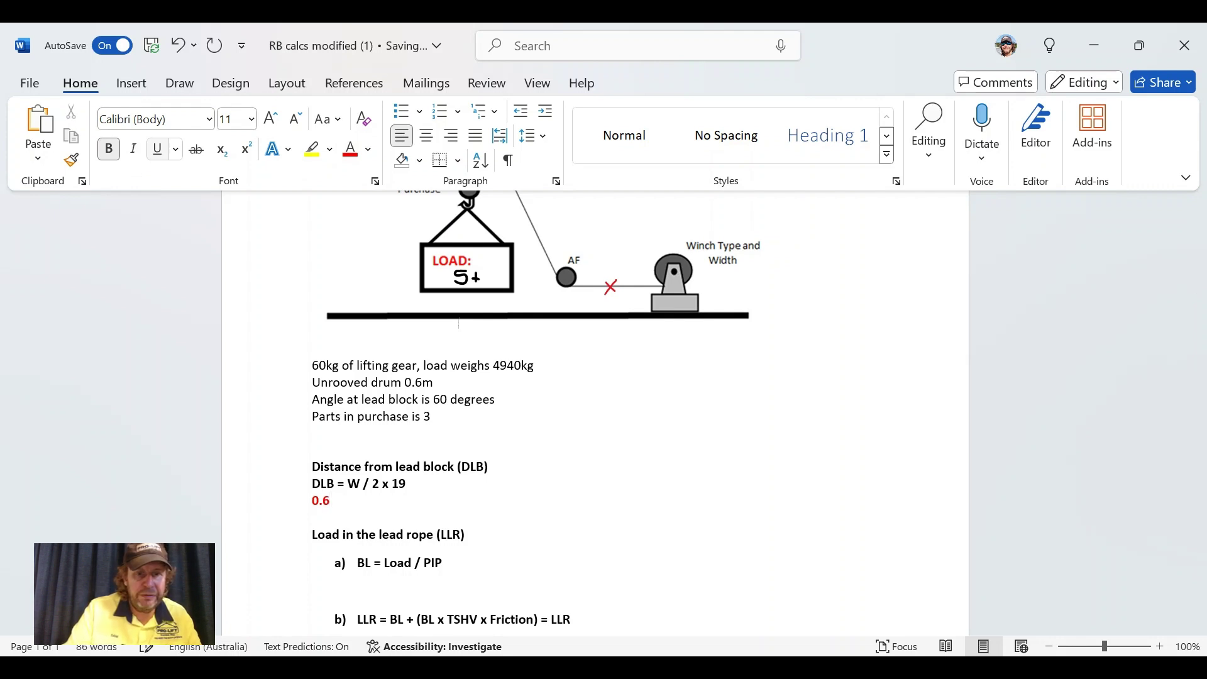
text(x)
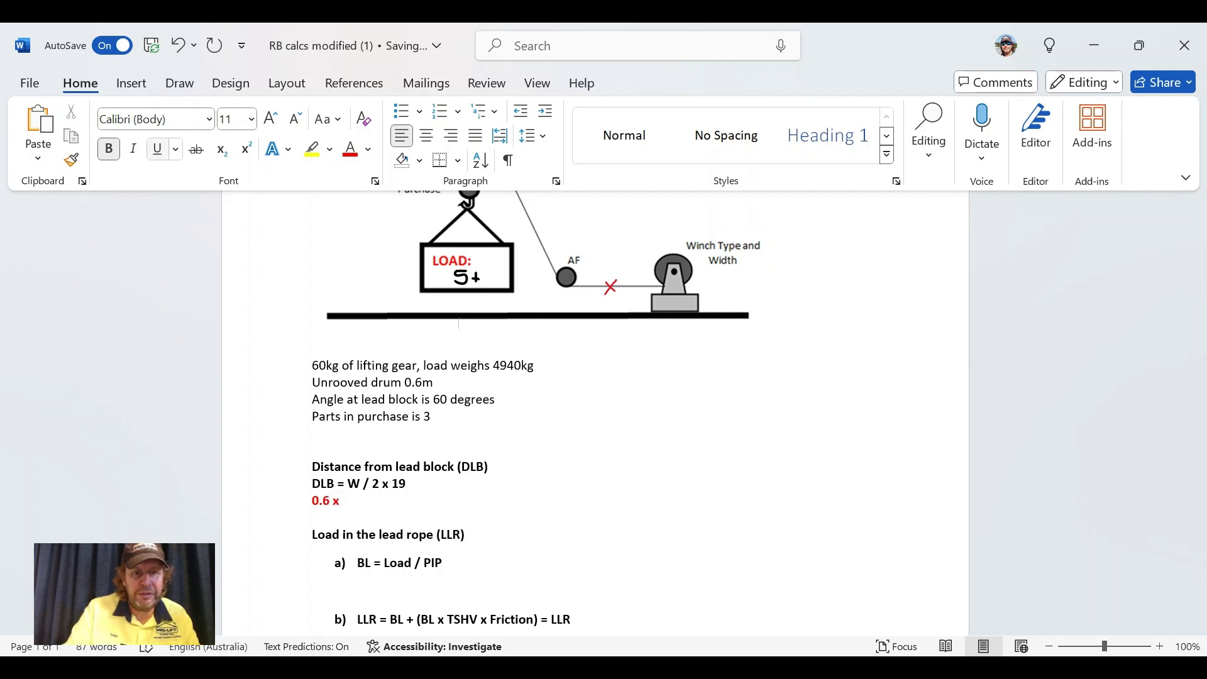
key(BackSpace)
text(/ )
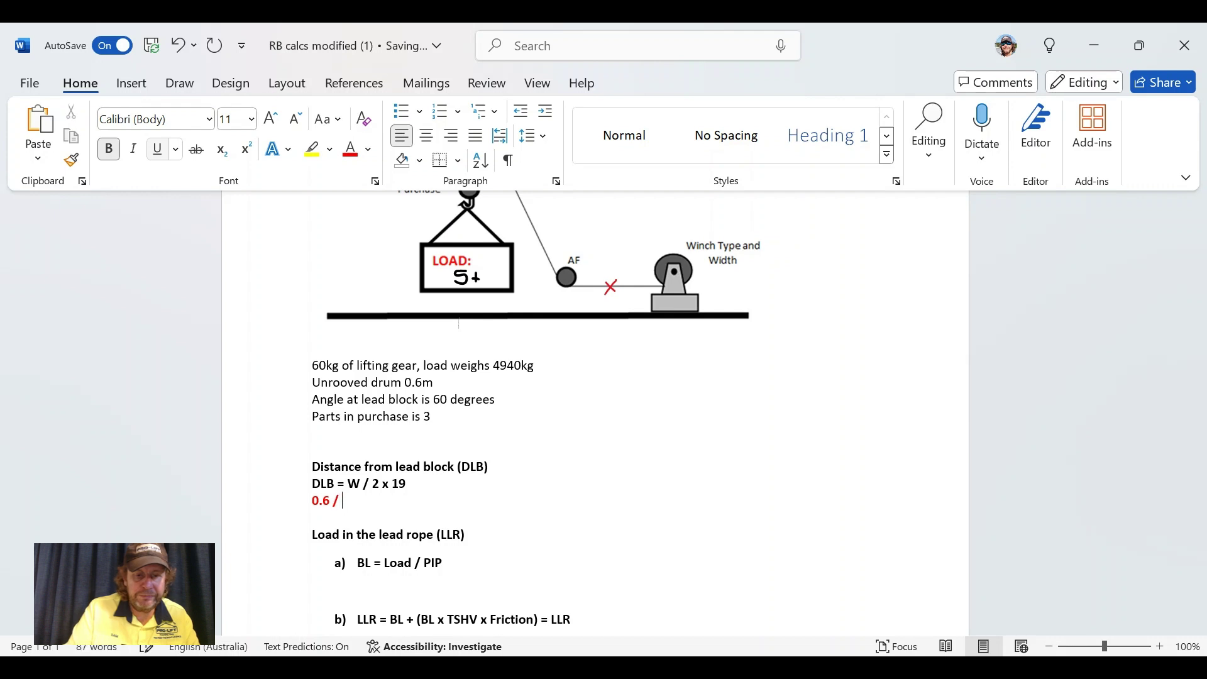
text(2 x 19)
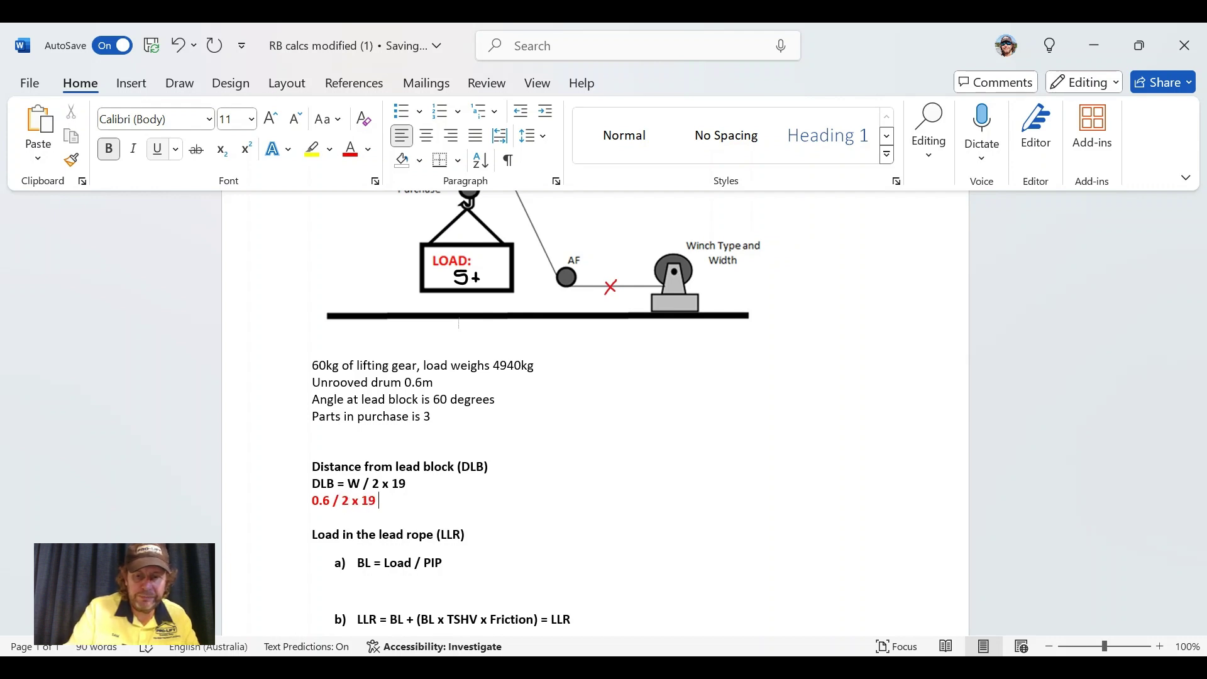
text( =)
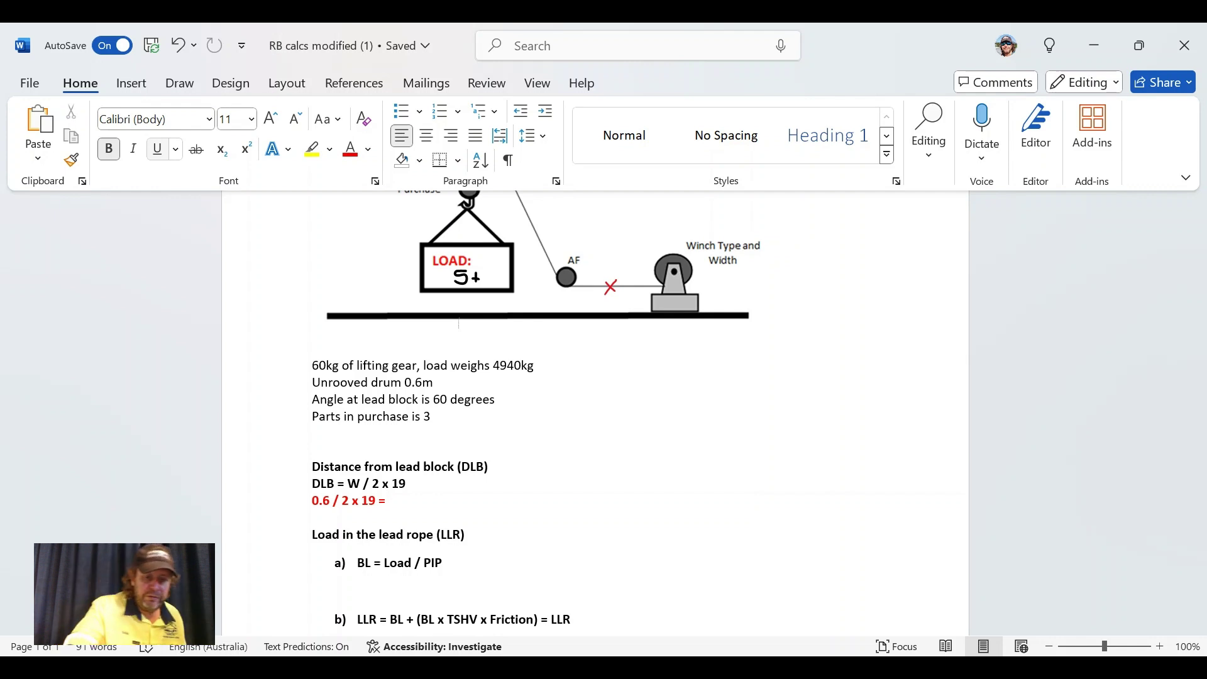
text(5.7)
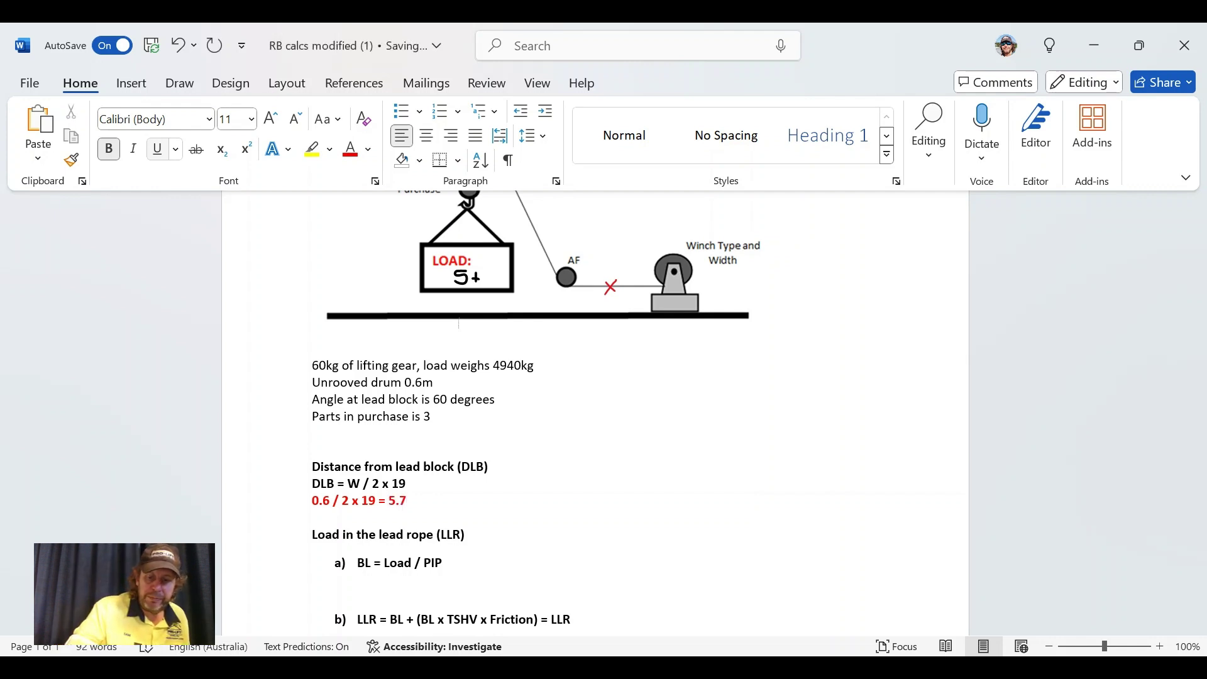
text(m)
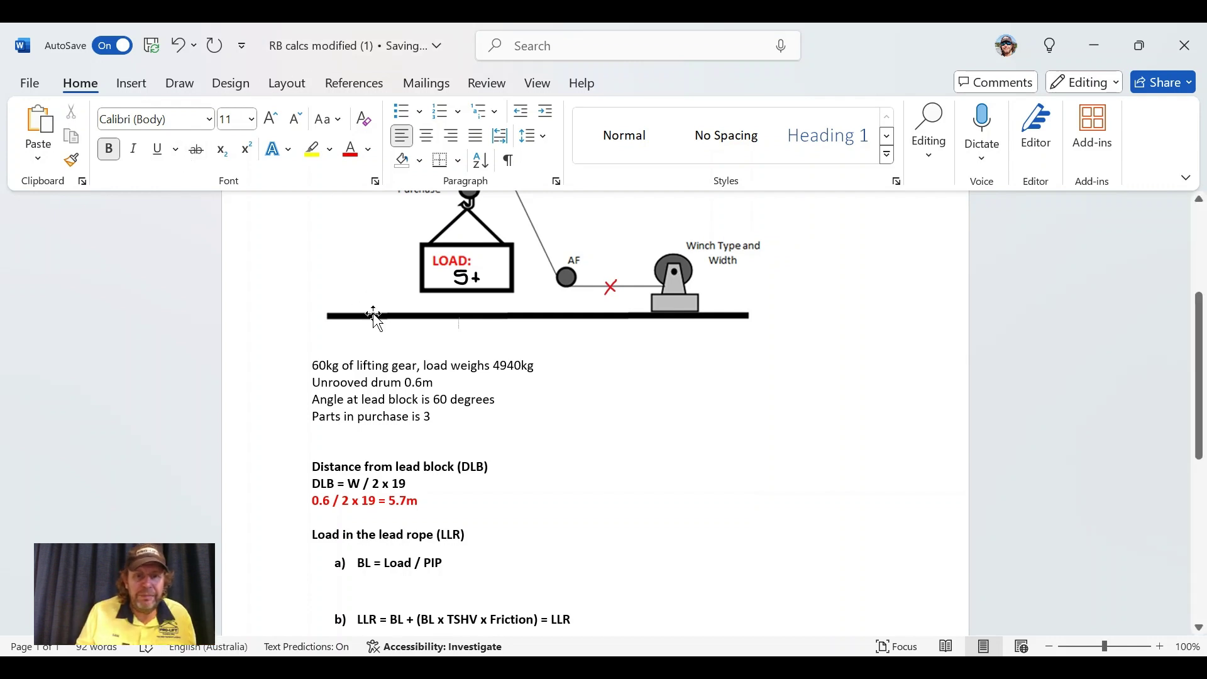
scroll(533, 415, up, 2)
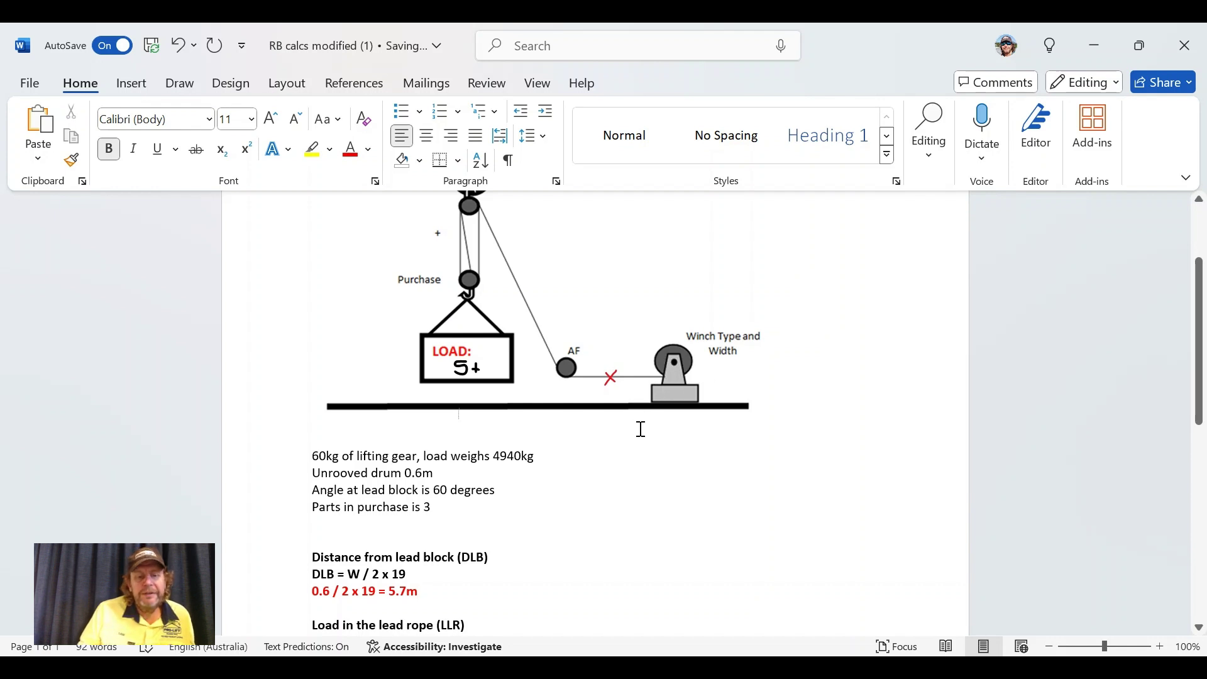
scroll(654, 433, down, 1)
scroll(464, 472, down, 1)
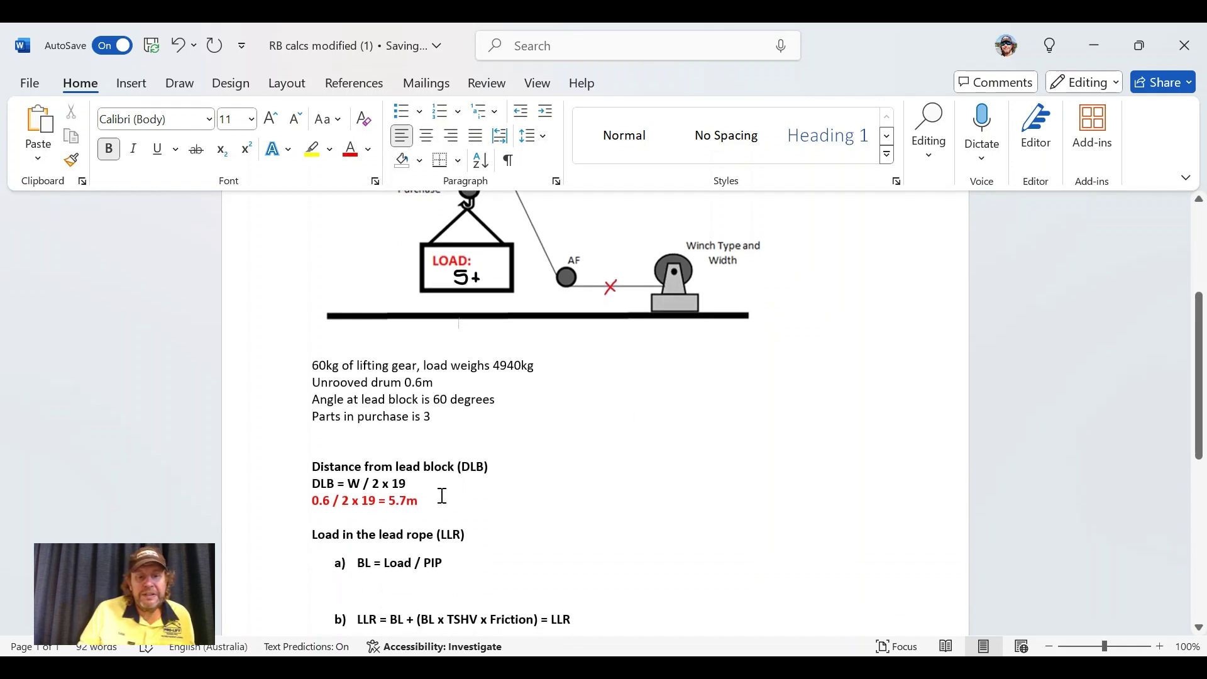
scroll(478, 487, down, 1)
scroll(503, 462, down, 1)
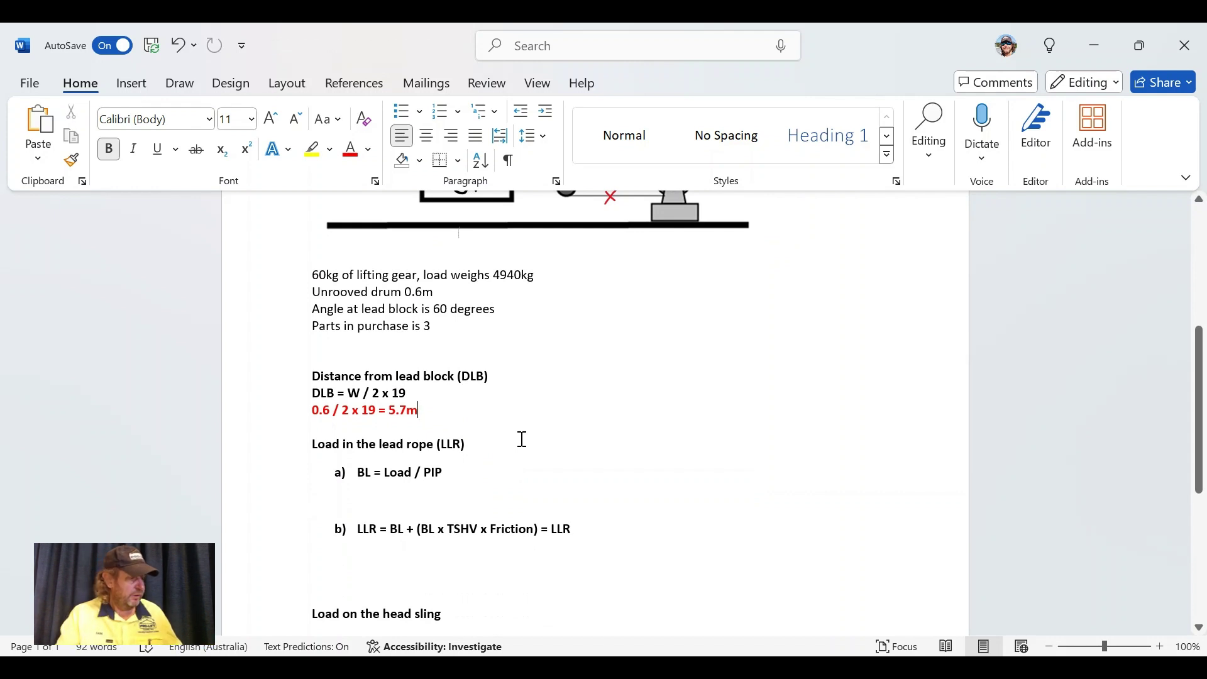
scroll(469, 425, up, 1)
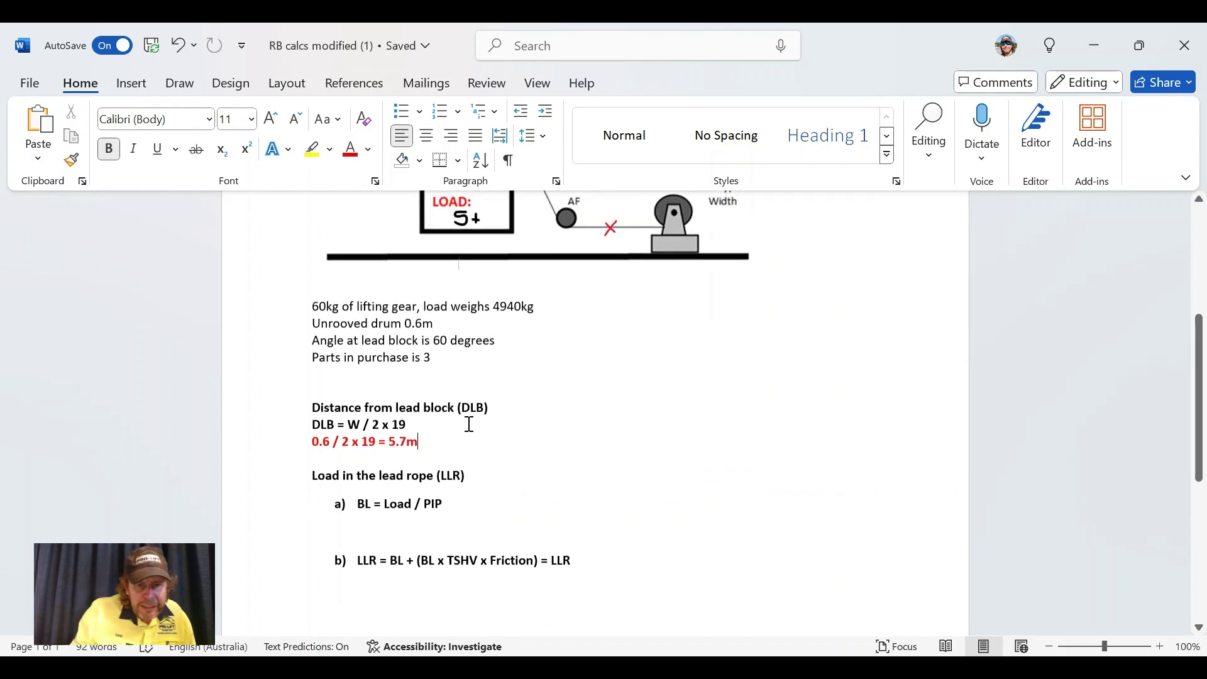
scroll(615, 380, up, 3)
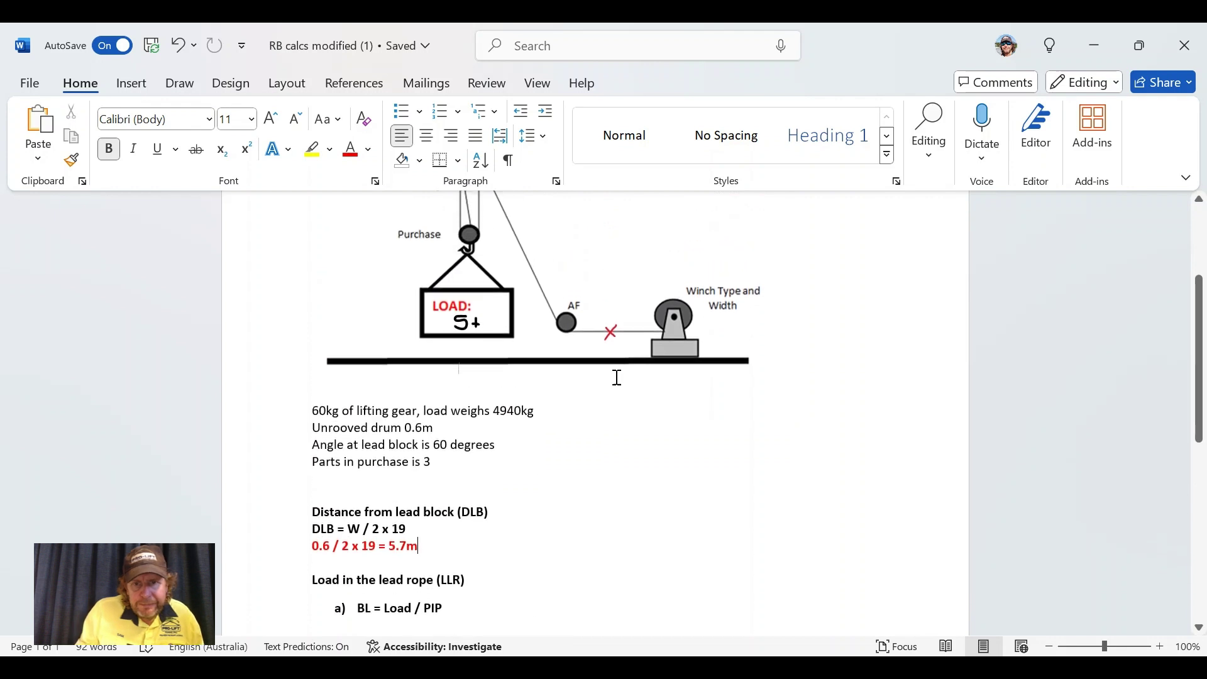
scroll(636, 365, up, 1)
scroll(651, 370, down, 1)
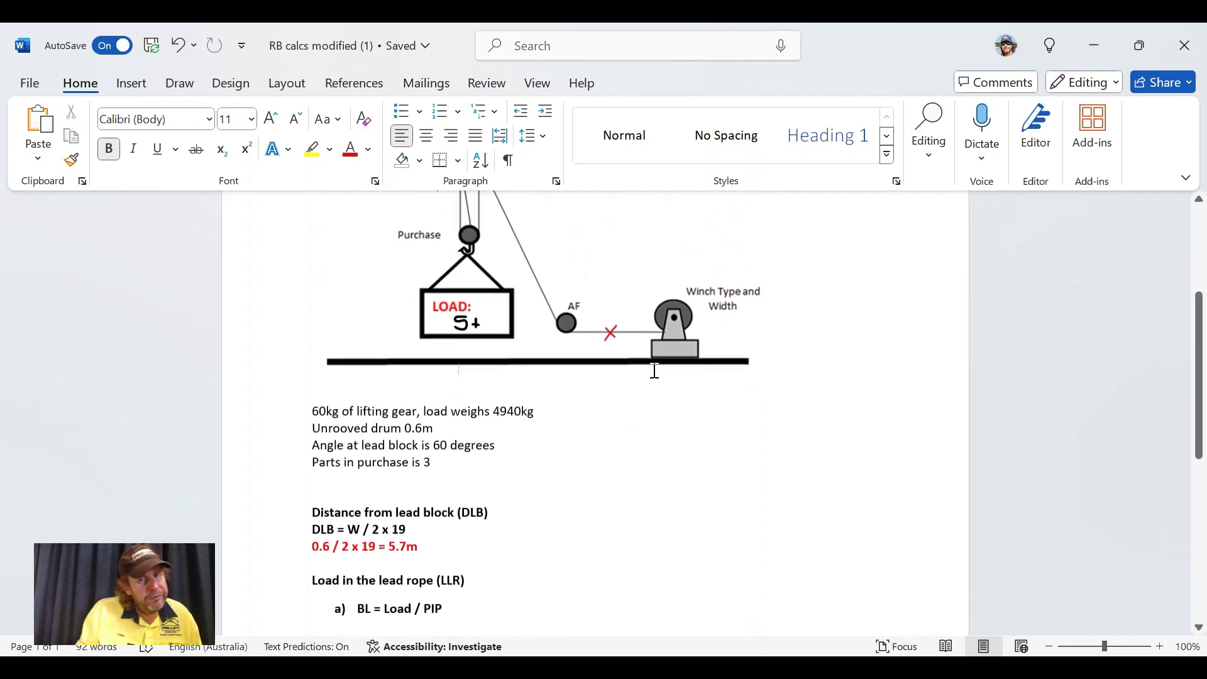
scroll(655, 371, down, 1)
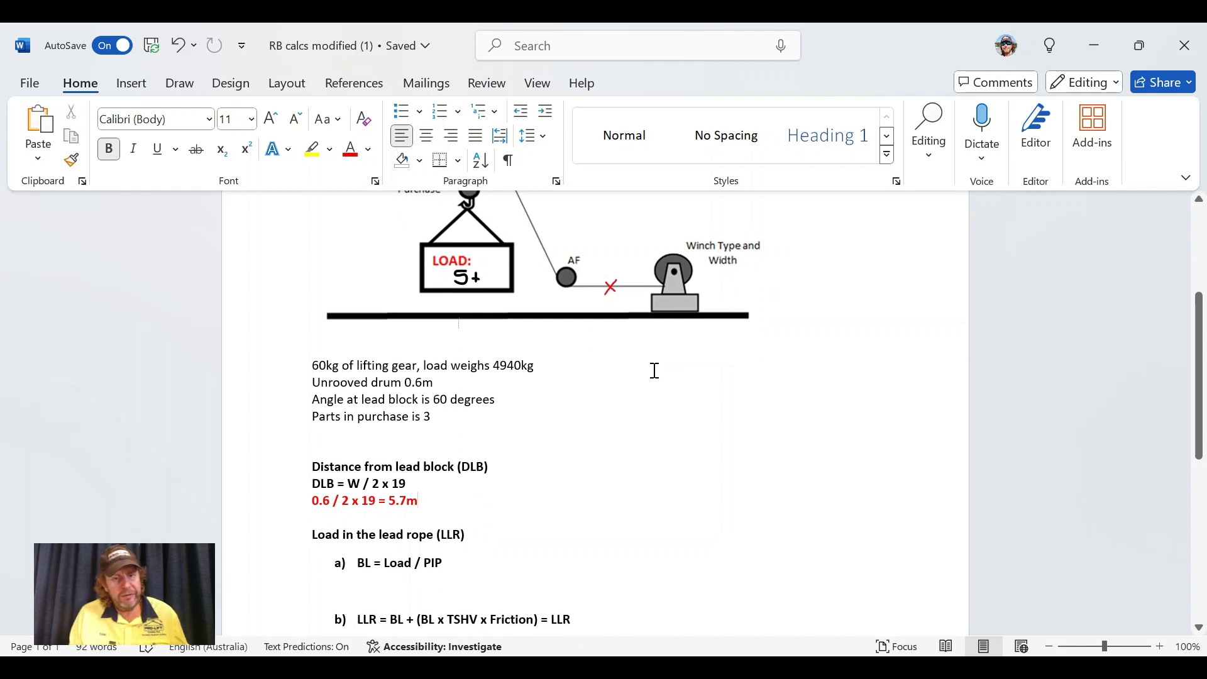
scroll(654, 371, down, 4)
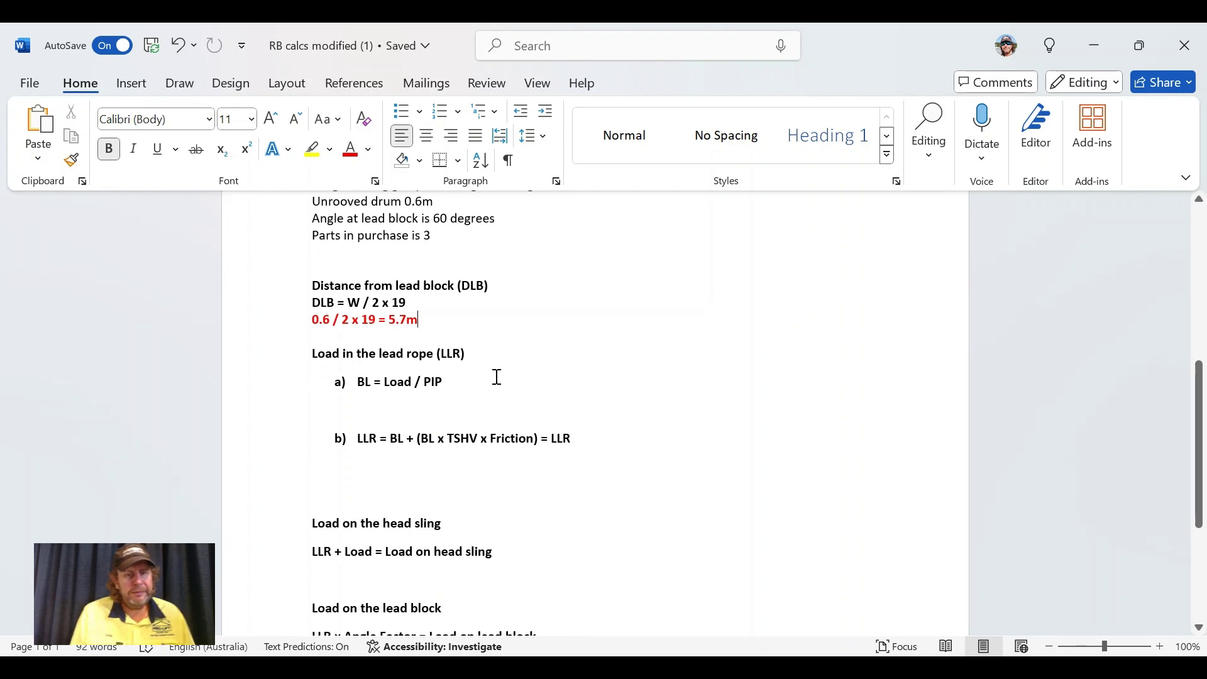
scroll(499, 380, up, 7)
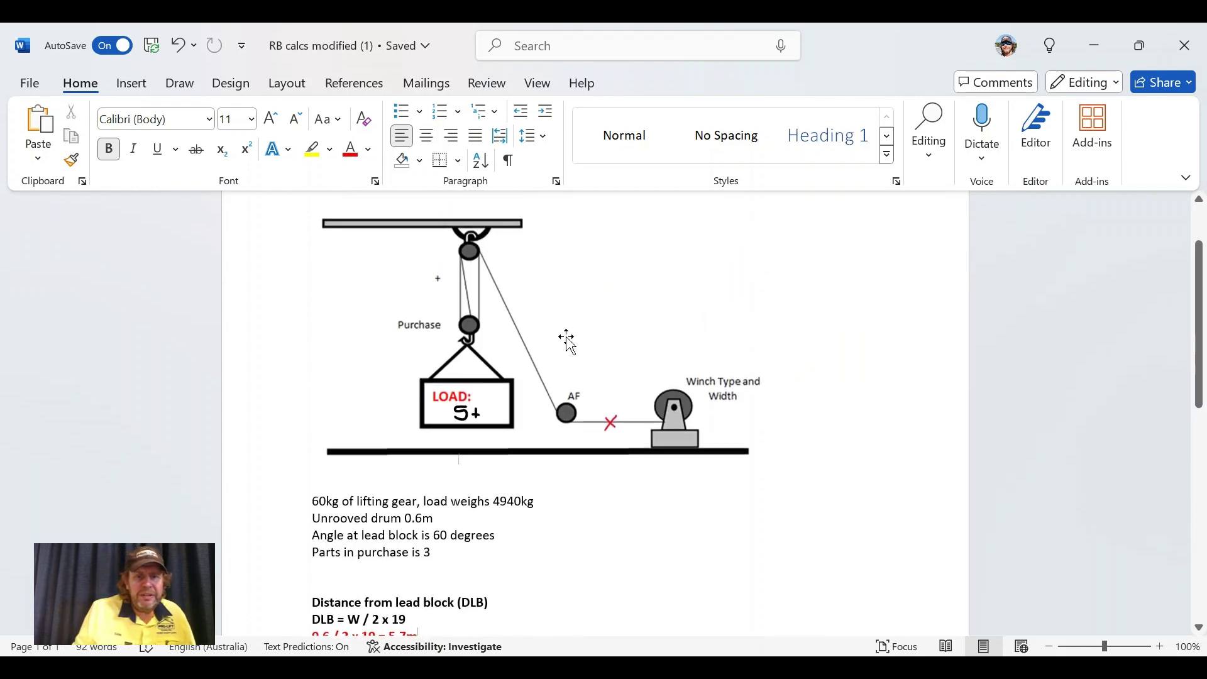
scroll(380, 220, up, 1)
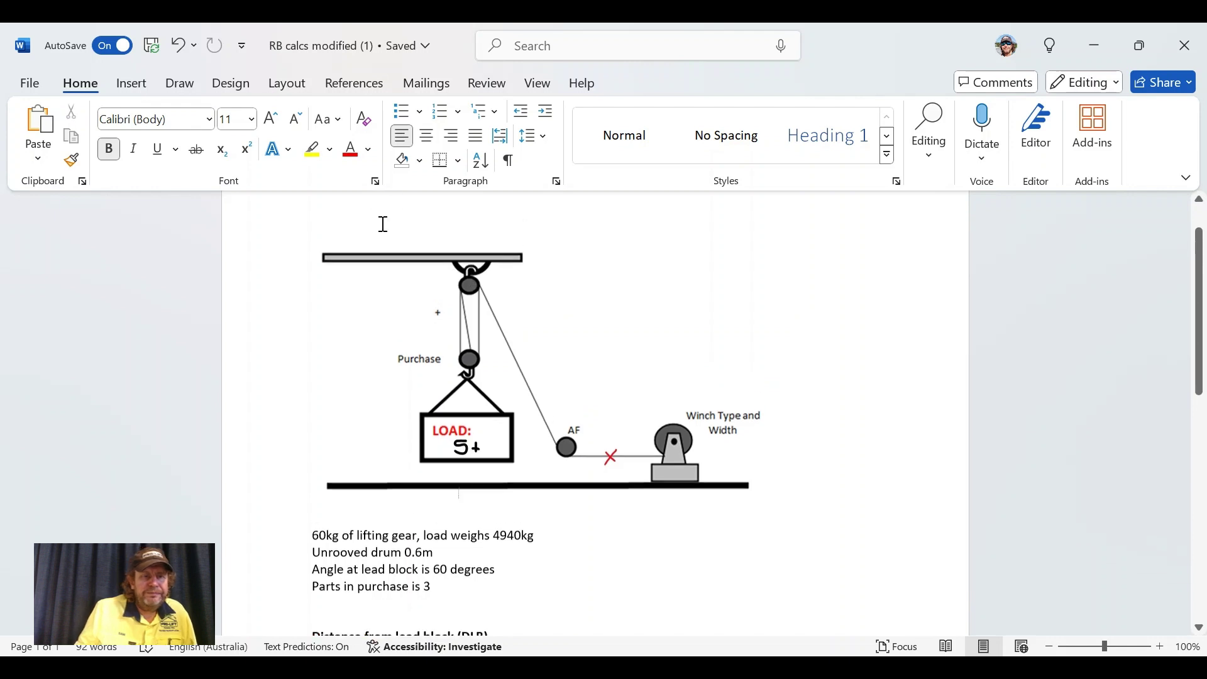
Circle spots in red on the lead rope and on the winch rope beside the X.
click(178, 83)
click(277, 129)
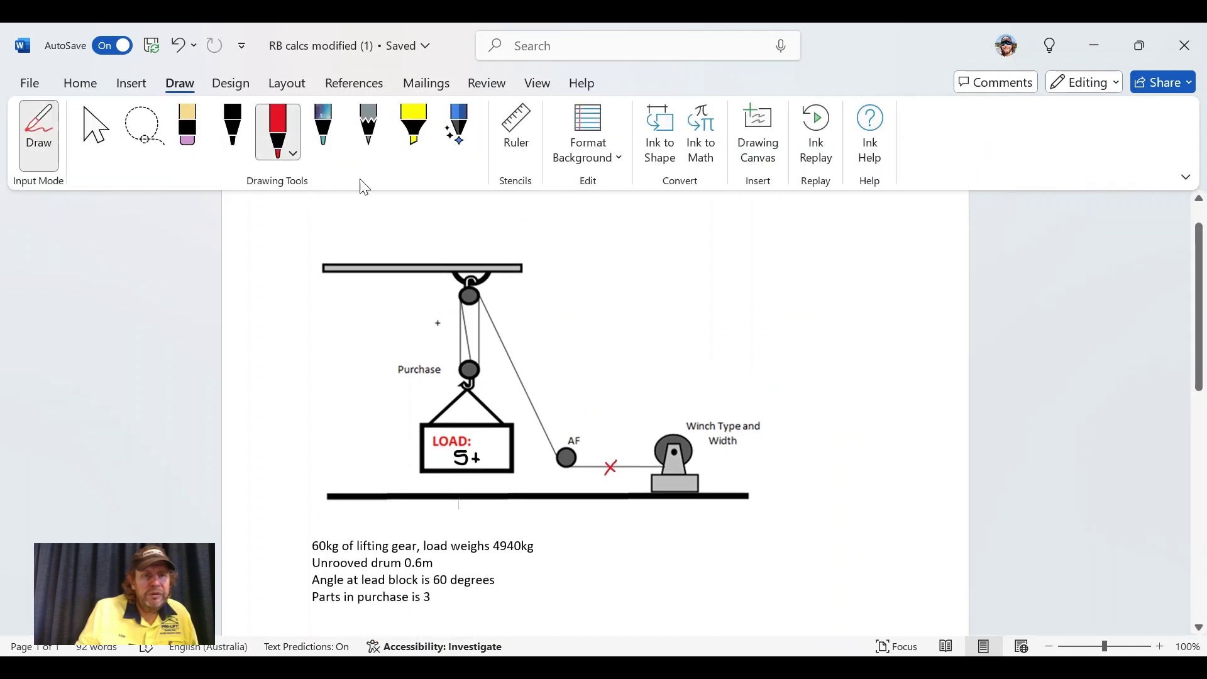
mouse_move(509, 351)
mouse_down()
mouse_move(527, 362)
mouse_move(507, 353)
mouse_up()
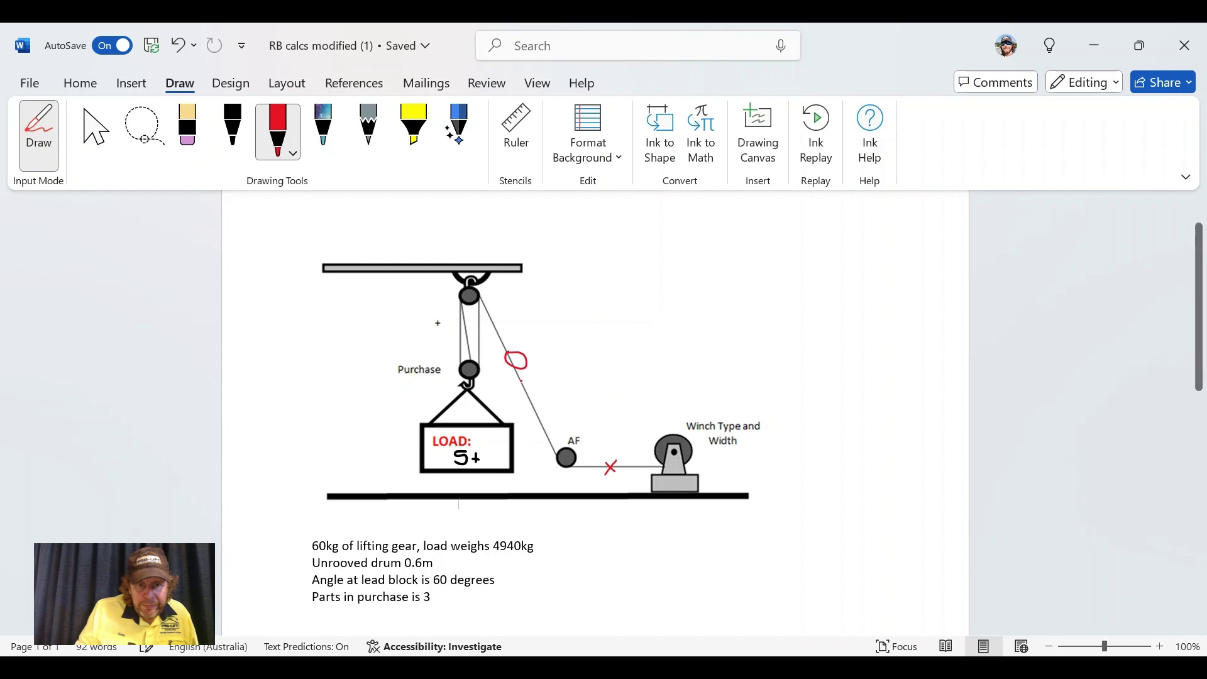
mouse_move(638, 466)
mouse_down()
mouse_move(650, 458)
mouse_move(645, 468)
mouse_up()
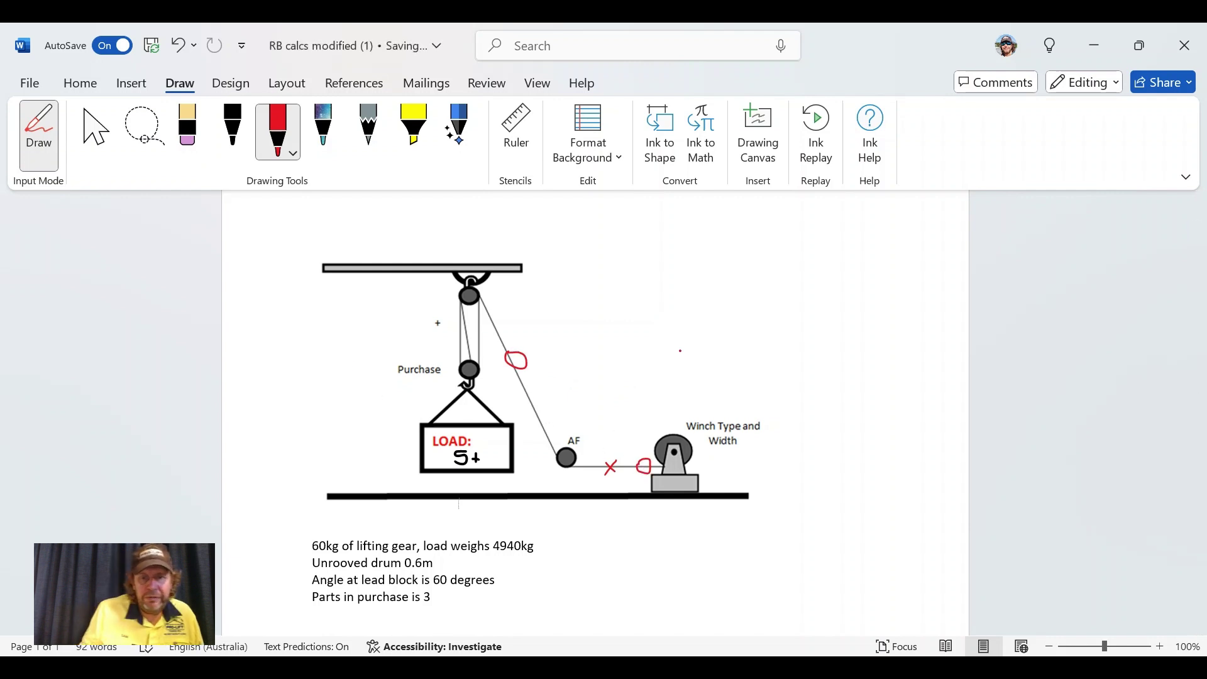
Add a small red loop on the rope just above the Purchase block.
click(95, 129)
scroll(415, 283, down, 5)
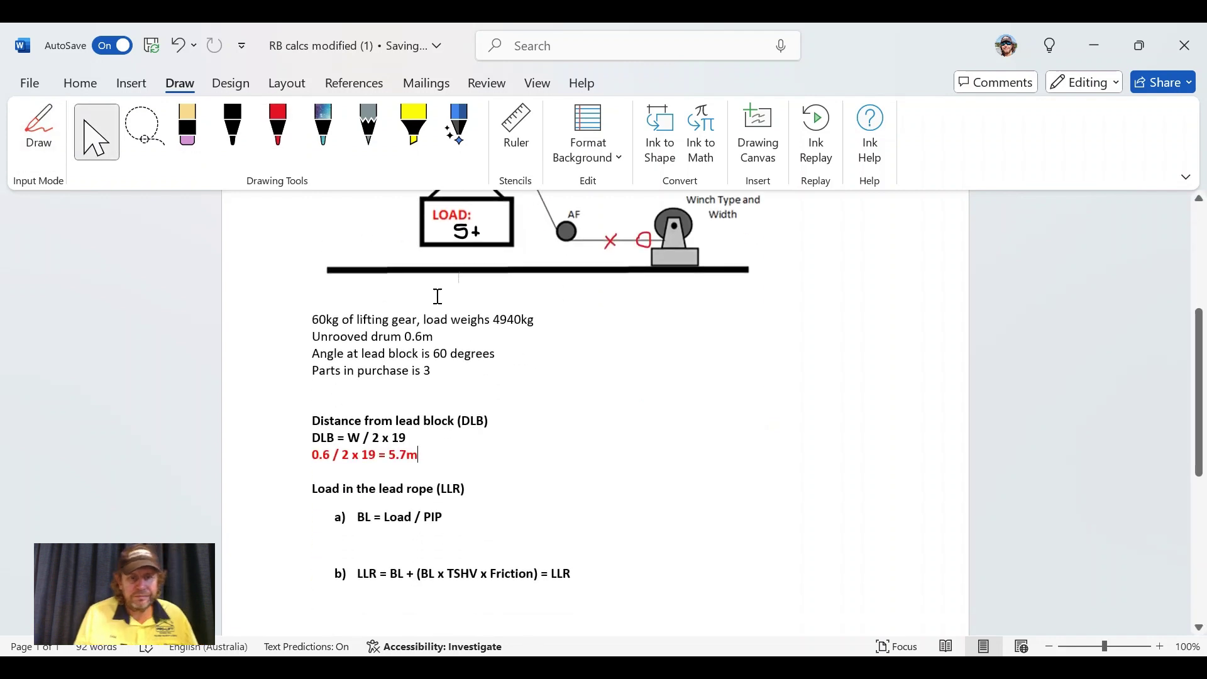
scroll(439, 296, down, 3)
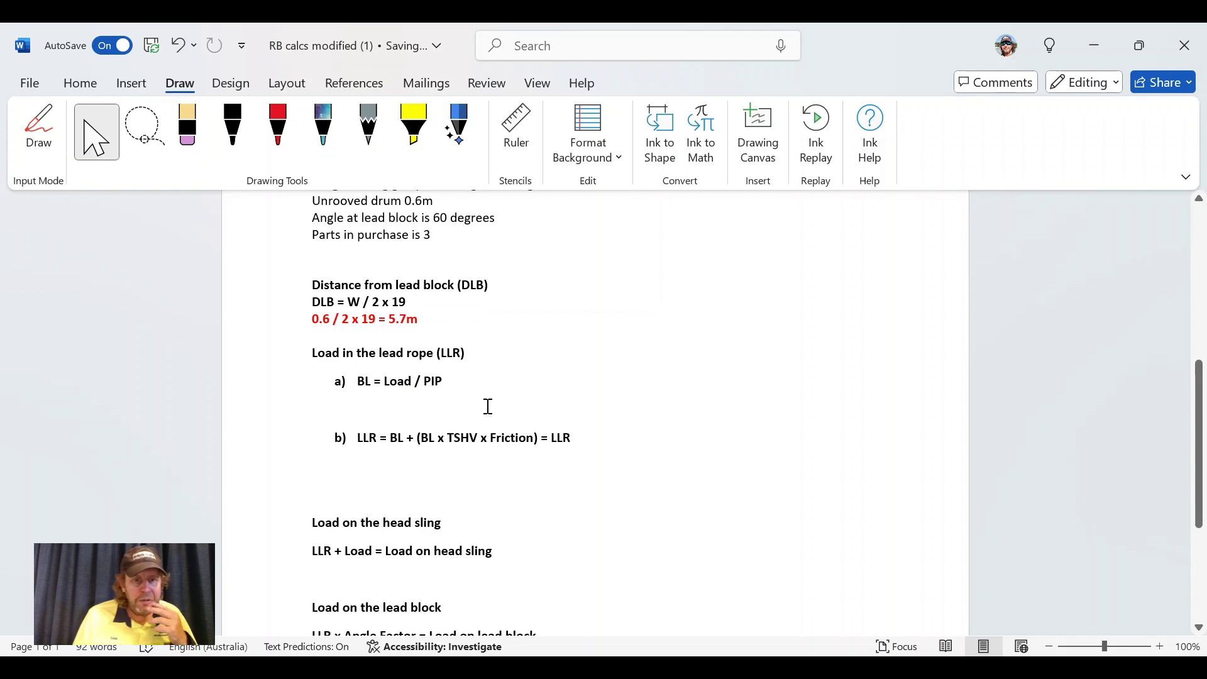
scroll(488, 406, up, 9)
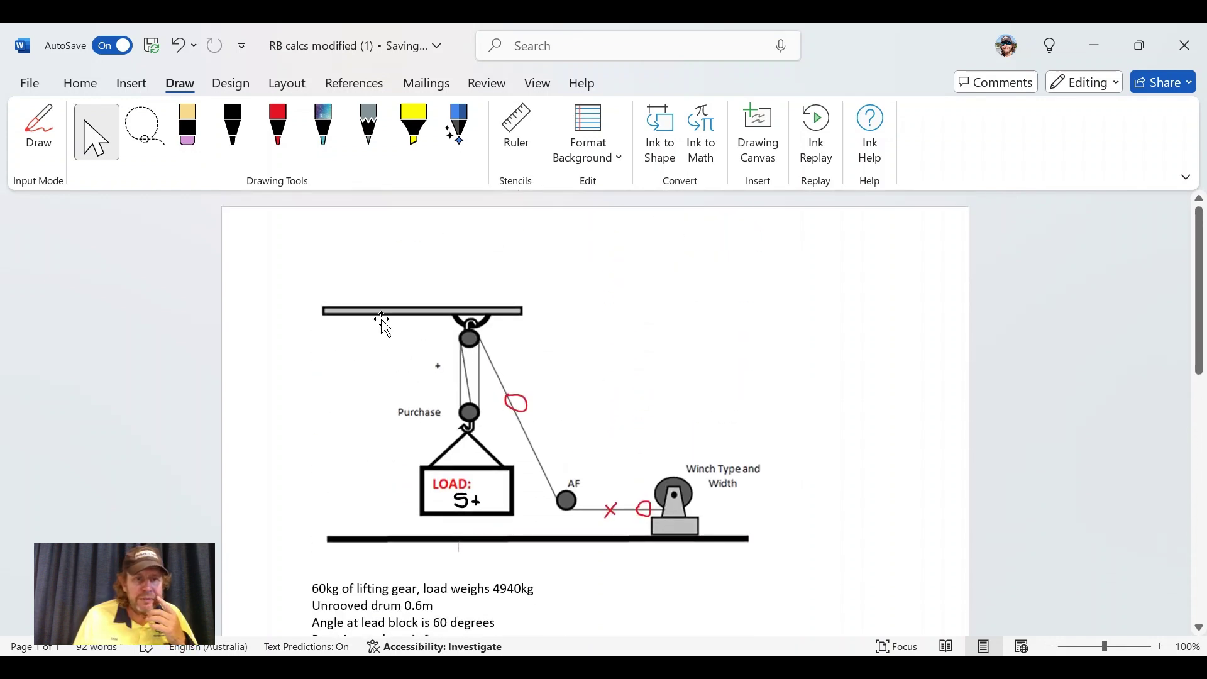
click(277, 129)
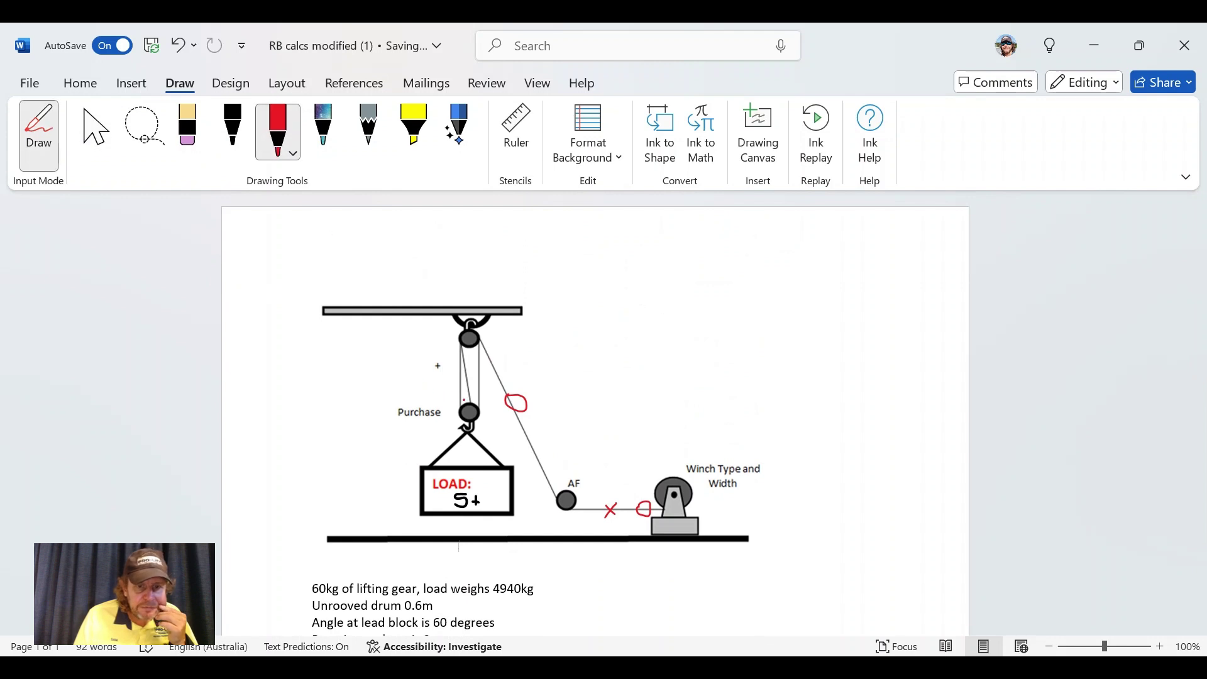
drag(466, 399, 476, 403)
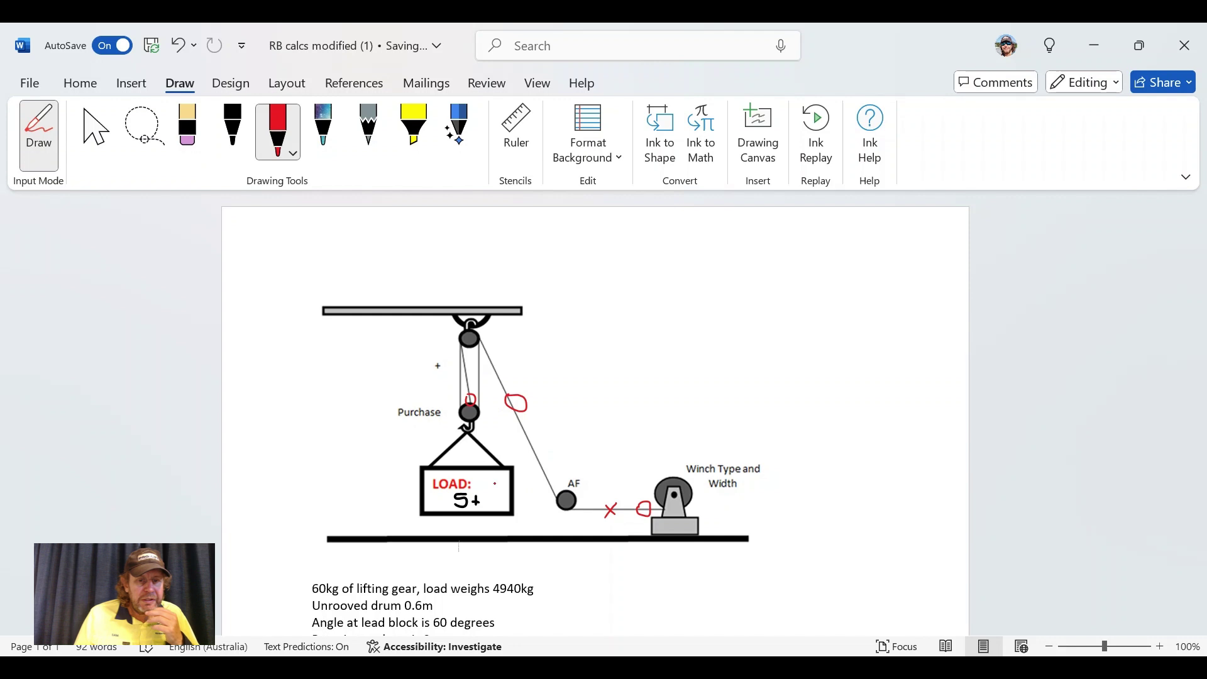
click(232, 129)
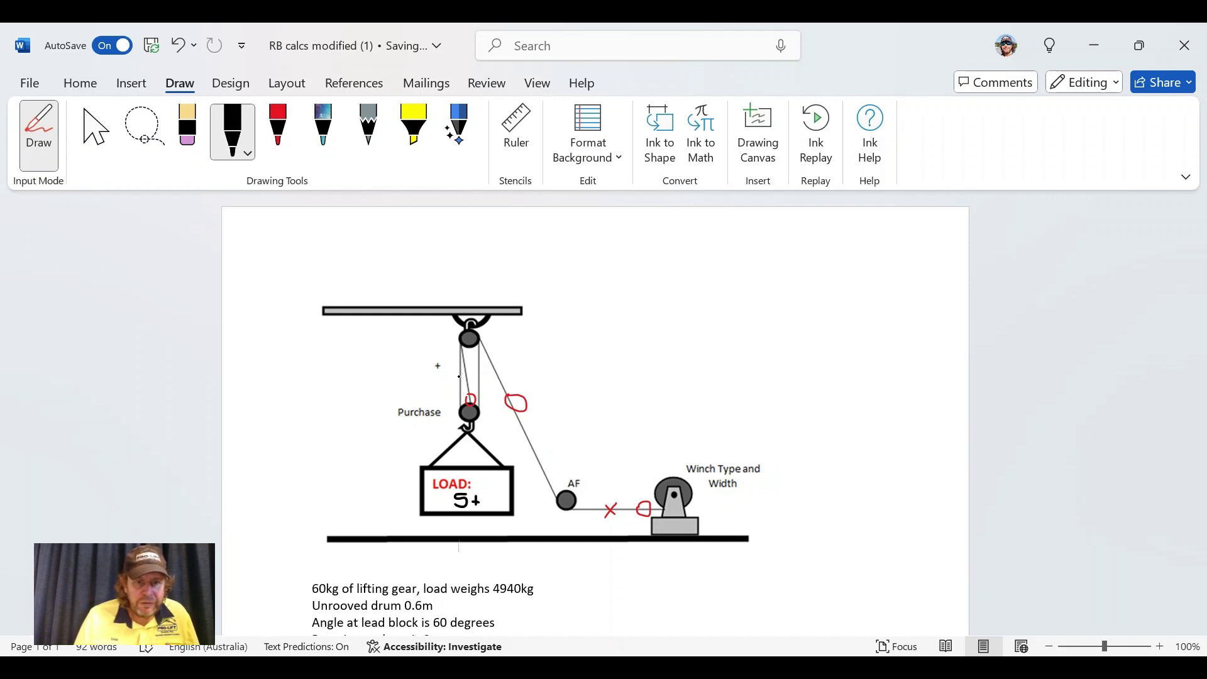
Write black 2 above and 1 below the plus sign, undoing a stray stroke.
drag(451, 381, 458, 396)
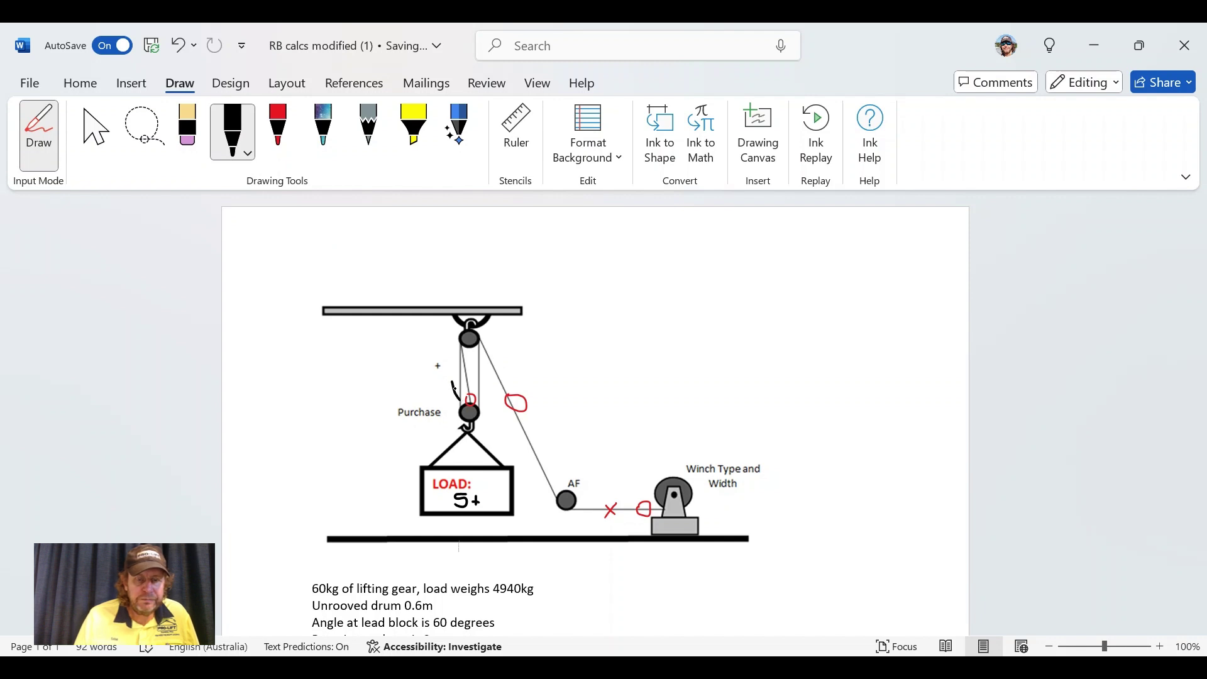
click(180, 48)
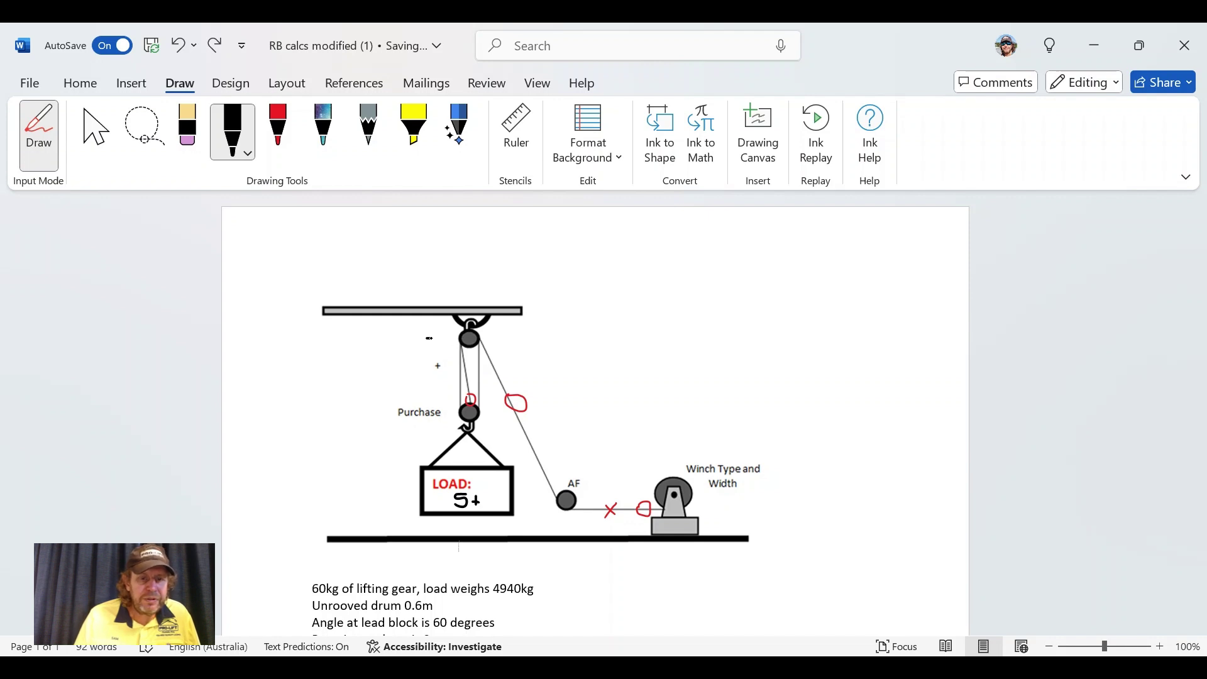
drag(427, 349, 443, 350)
click(450, 345)
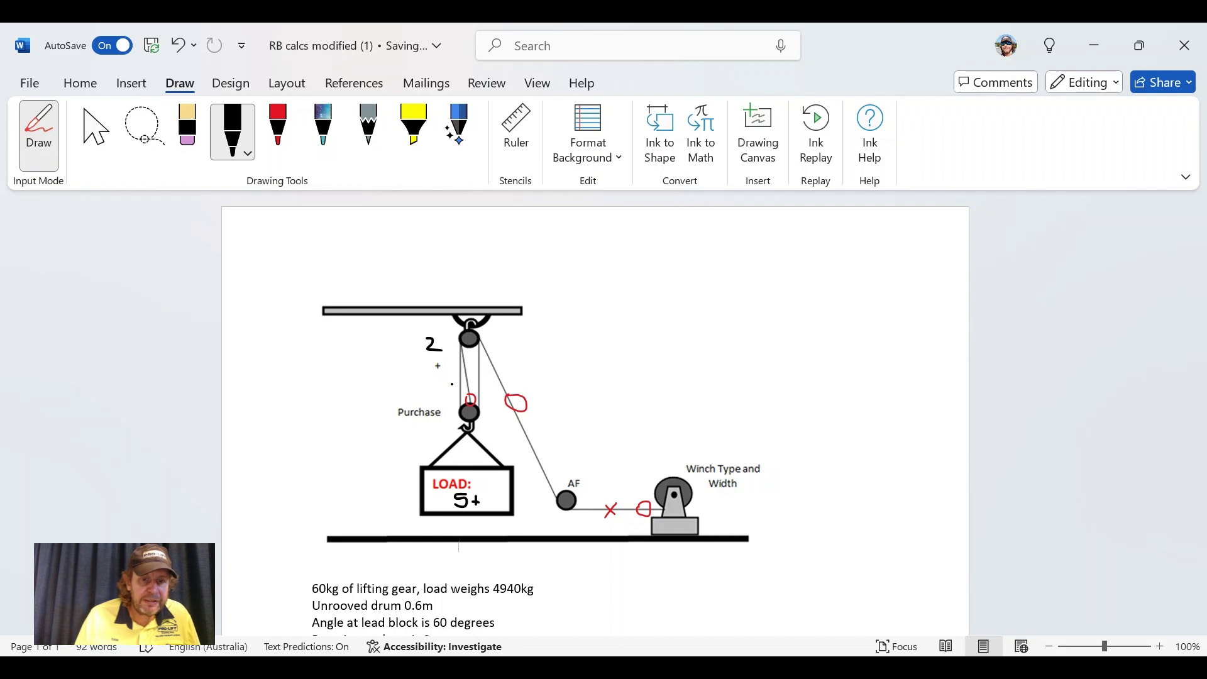
drag(438, 382, 440, 393)
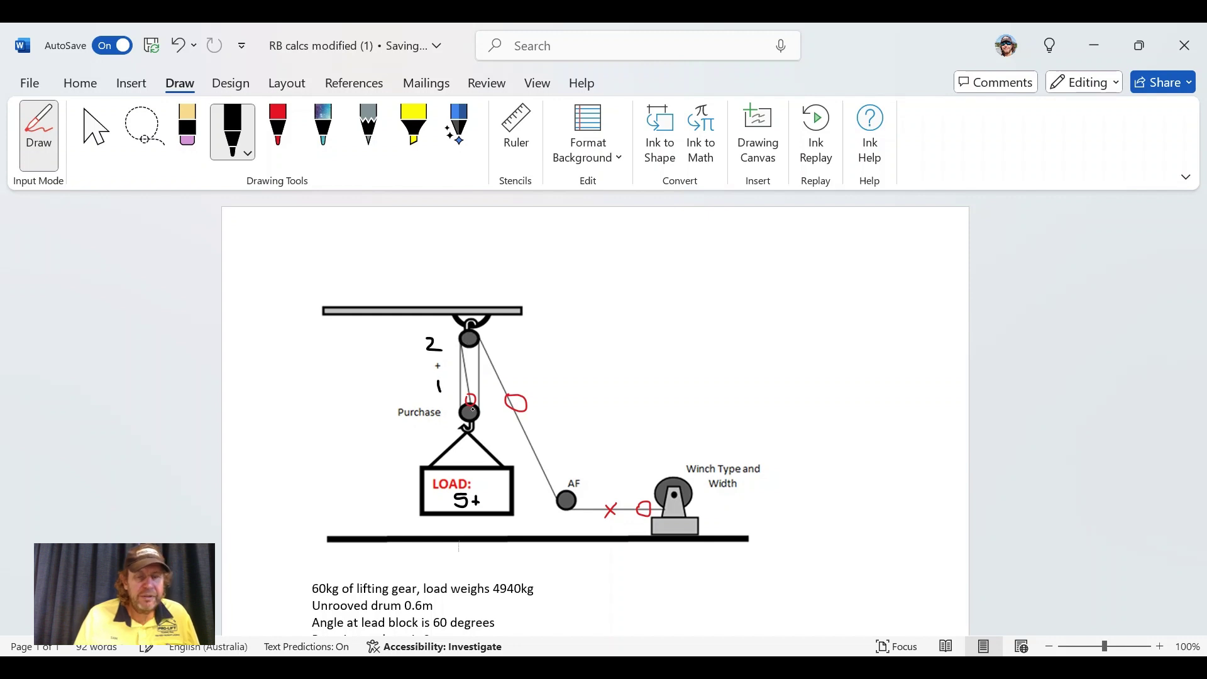
Return to the Select tool and scroll down to the calculation formulas.
click(87, 147)
scroll(509, 463, down, 6)
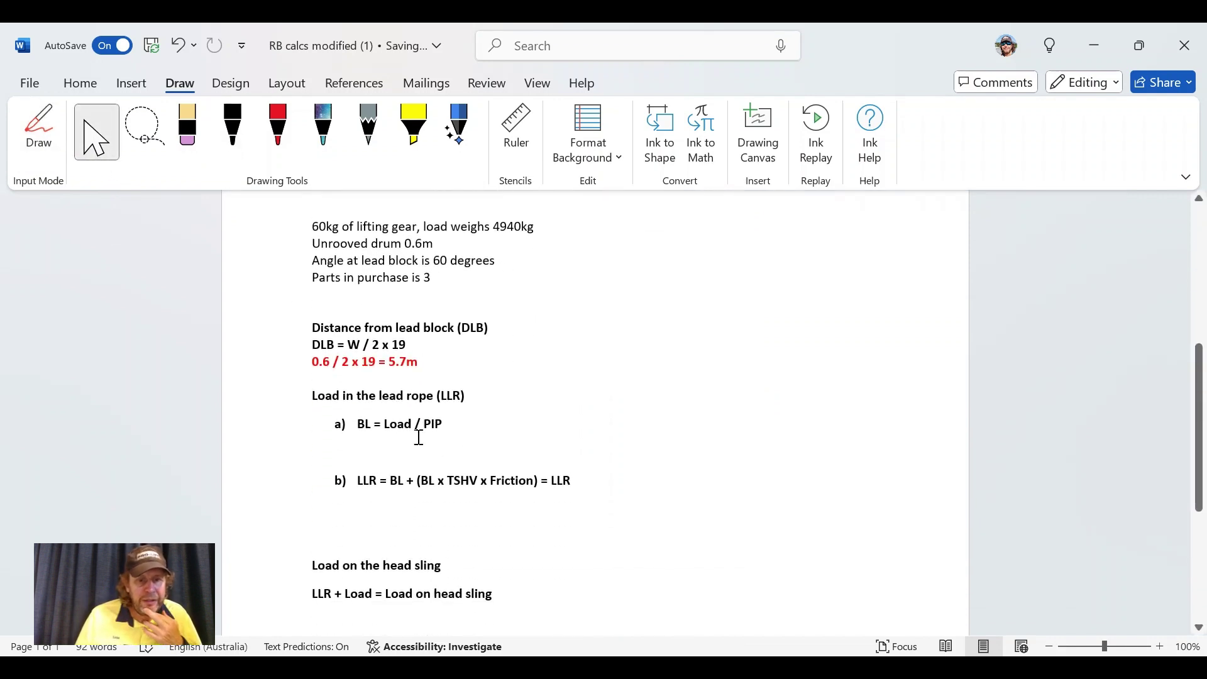
scroll(446, 447, up, 4)
scroll(449, 452, up, 2)
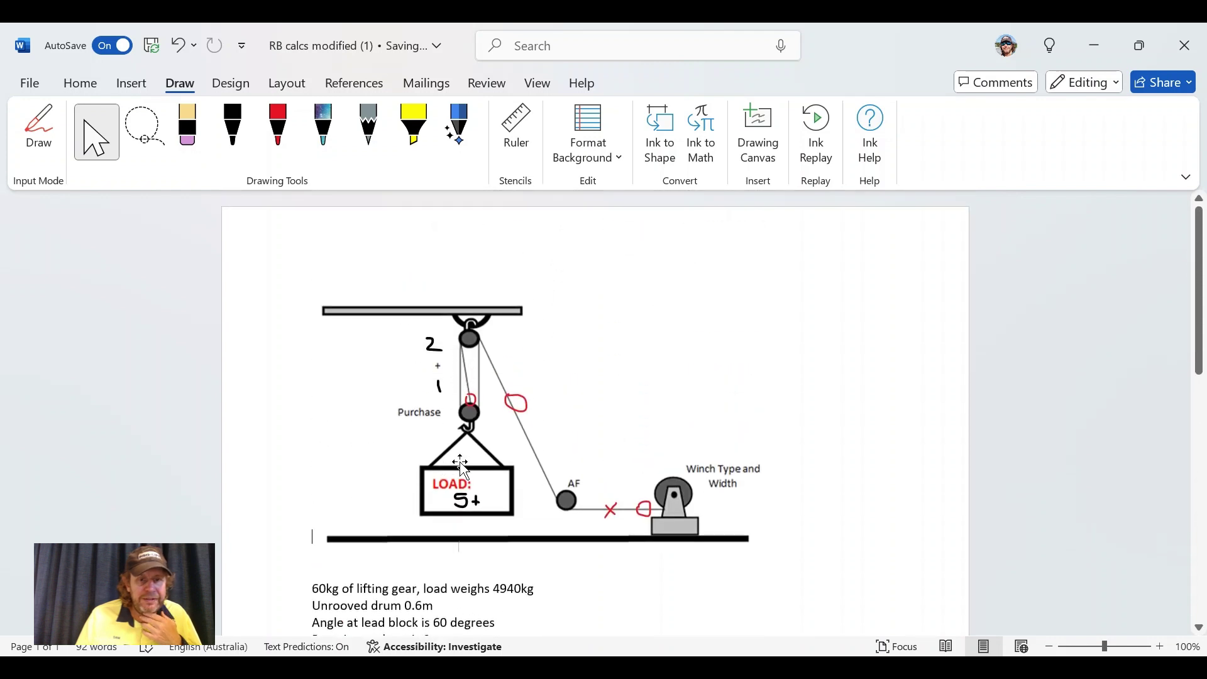
scroll(480, 445, down, 2)
scroll(494, 453, down, 4)
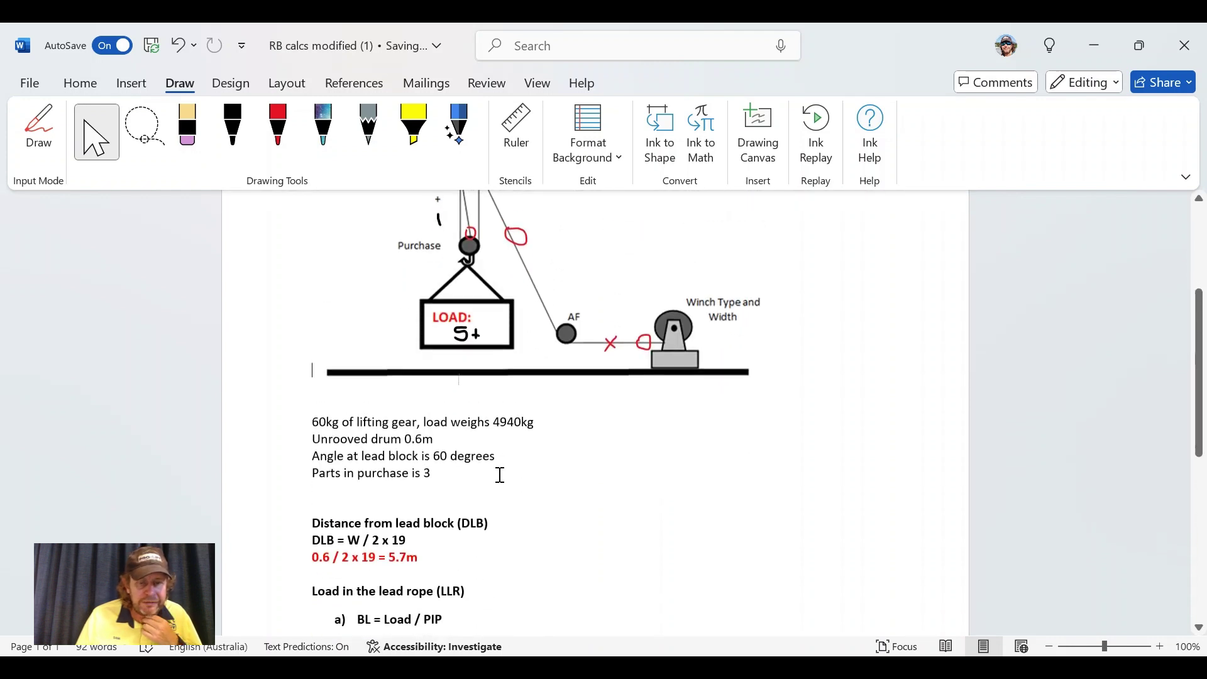
scroll(487, 470, up, 5)
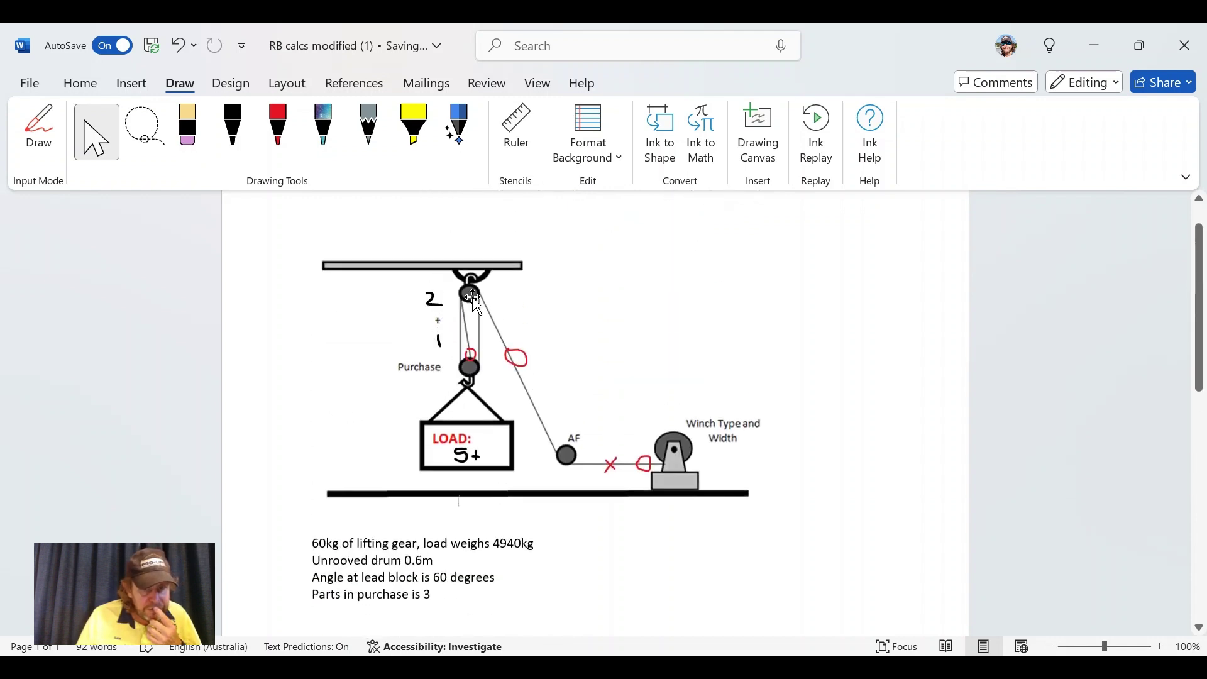
scroll(466, 454, down, 4)
scroll(466, 454, down, 1)
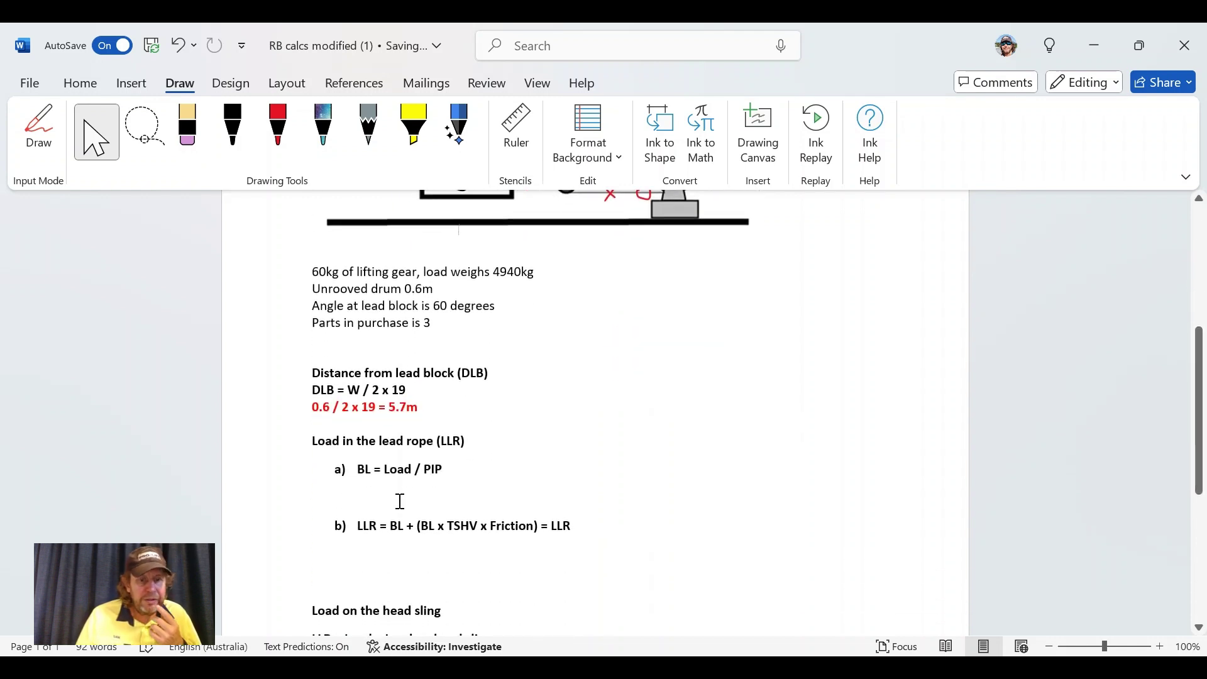
Add an indented bold '5 / 3 =' working line under formula a) BL = Load / PIP.
key(Tab)
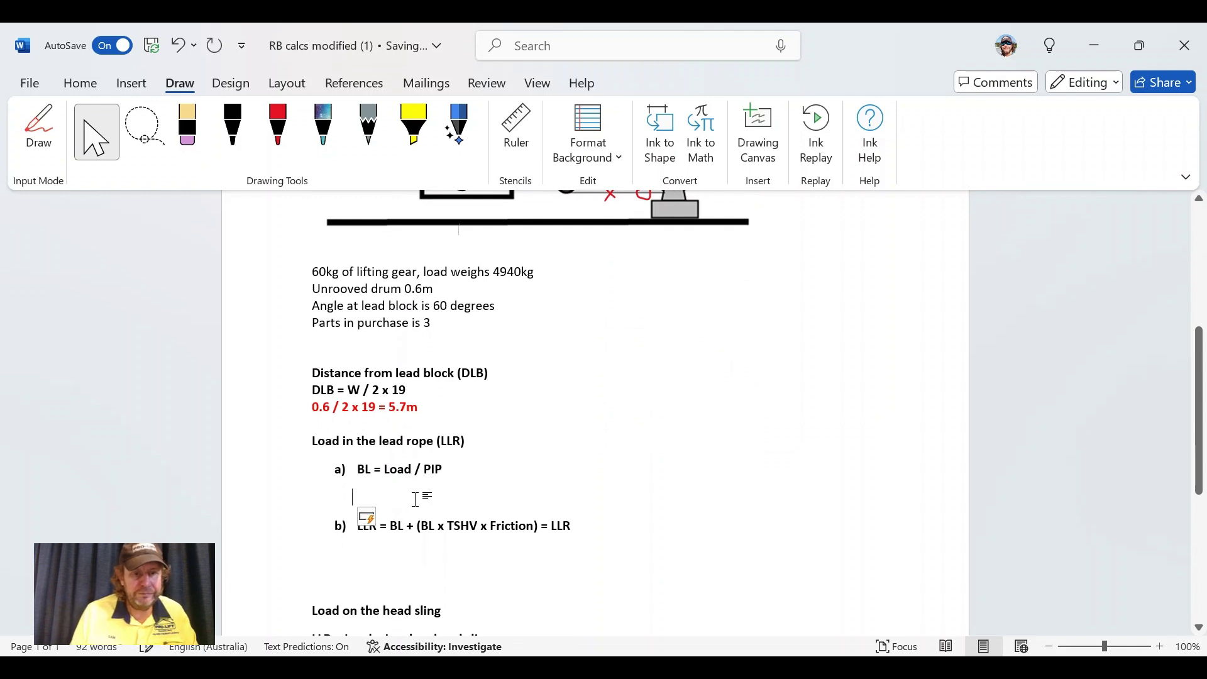
text(5 / 3)
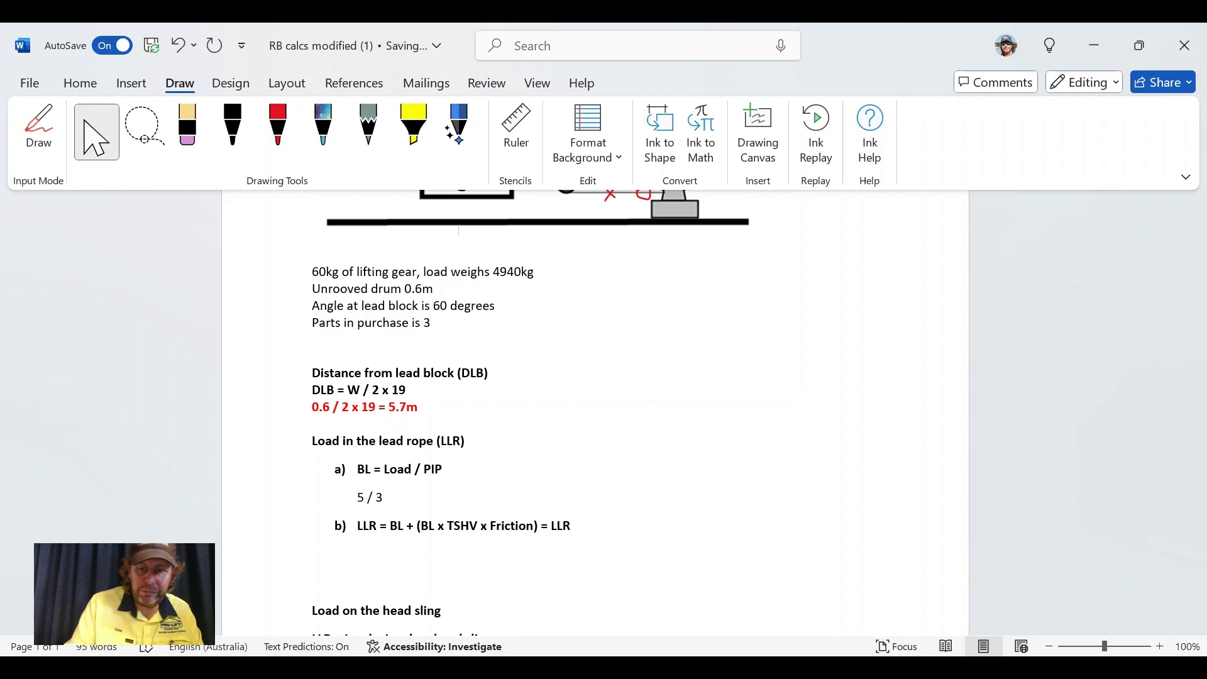
text( =)
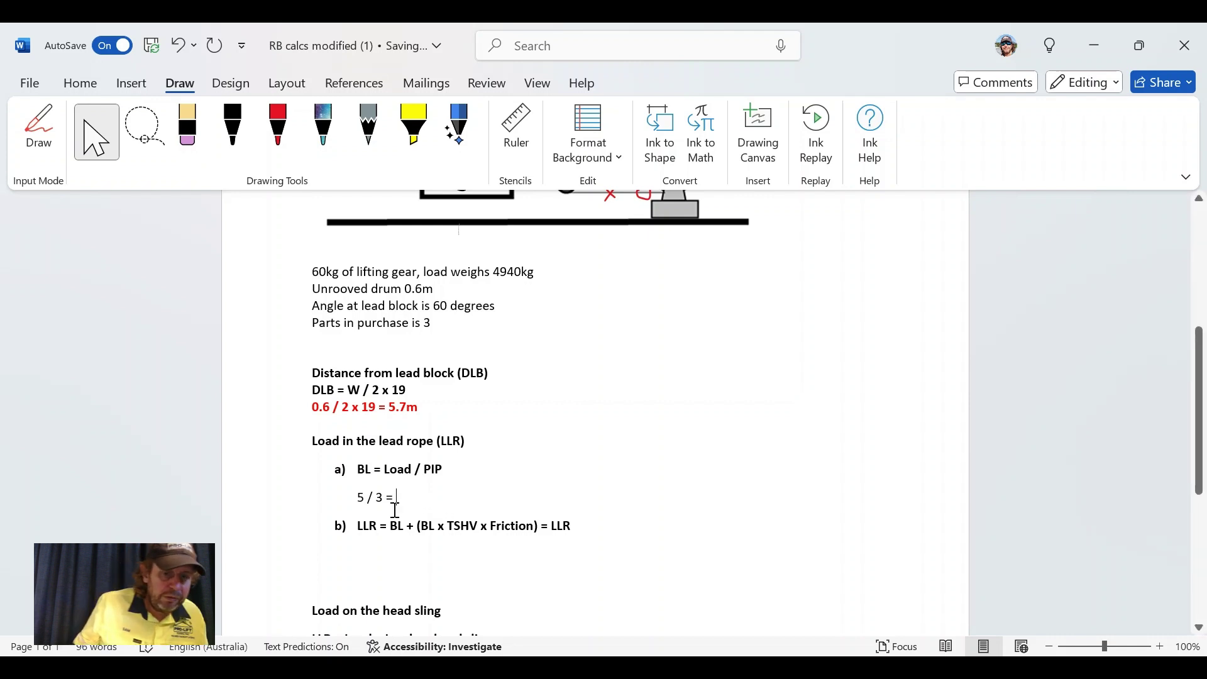
drag(405, 500, 364, 499)
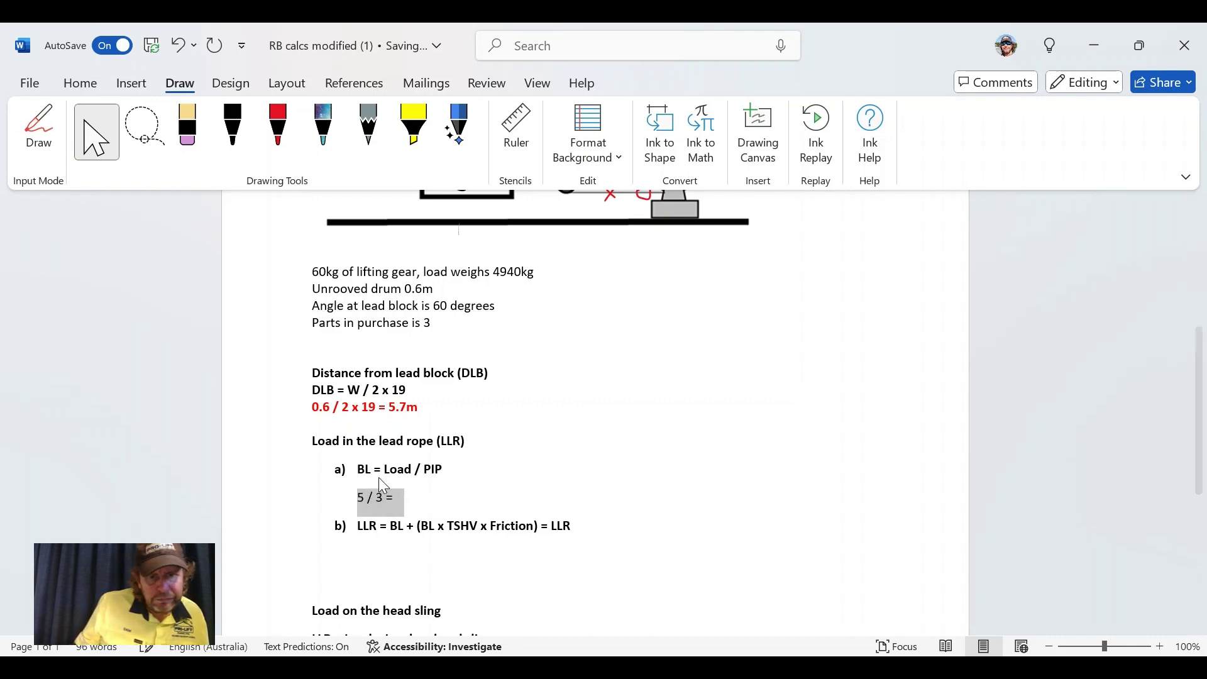
key(ctrl+b)
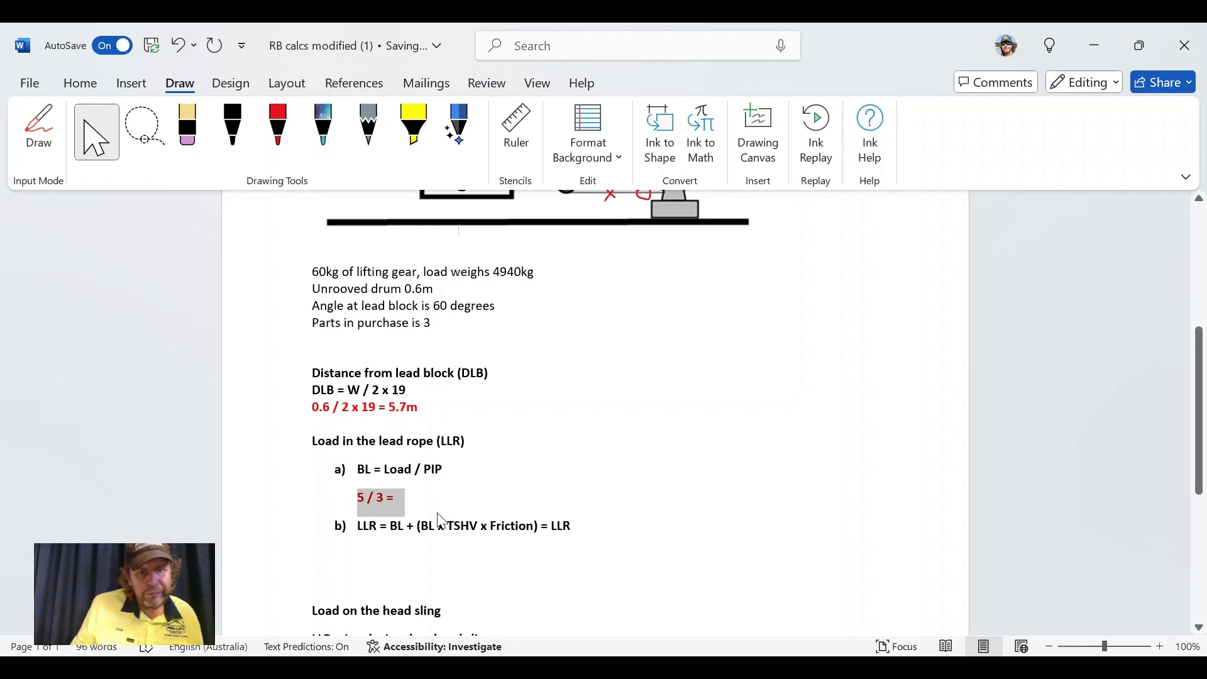
click(432, 503)
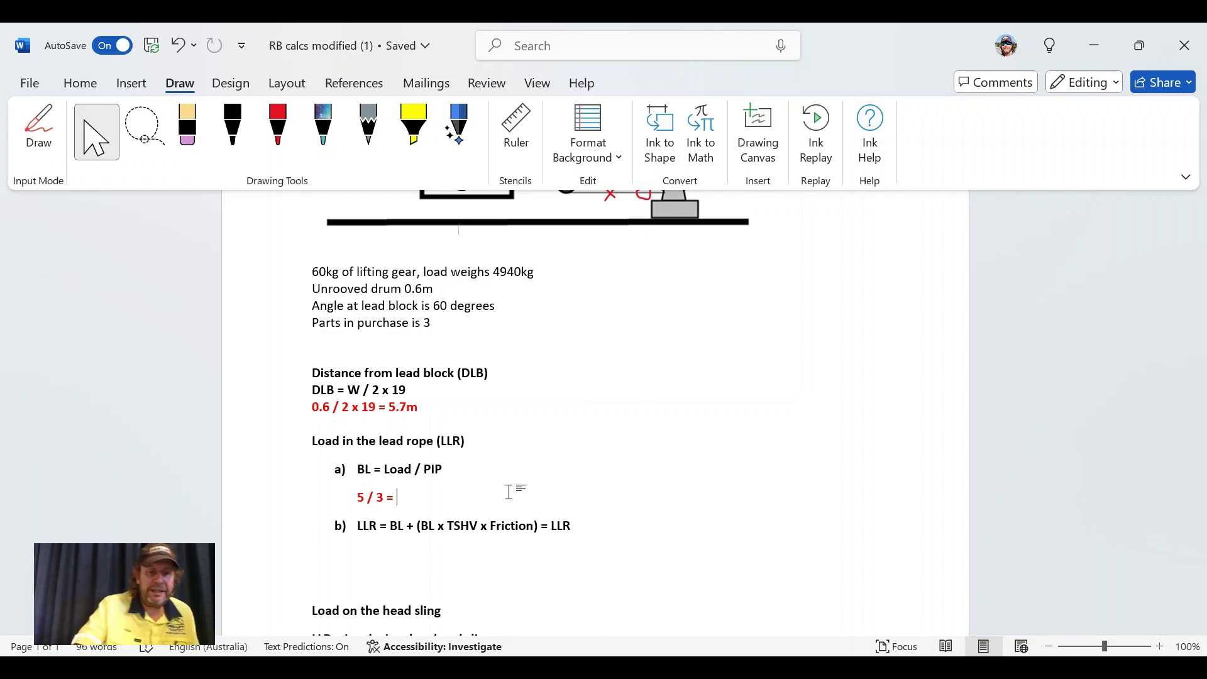
text(1.)
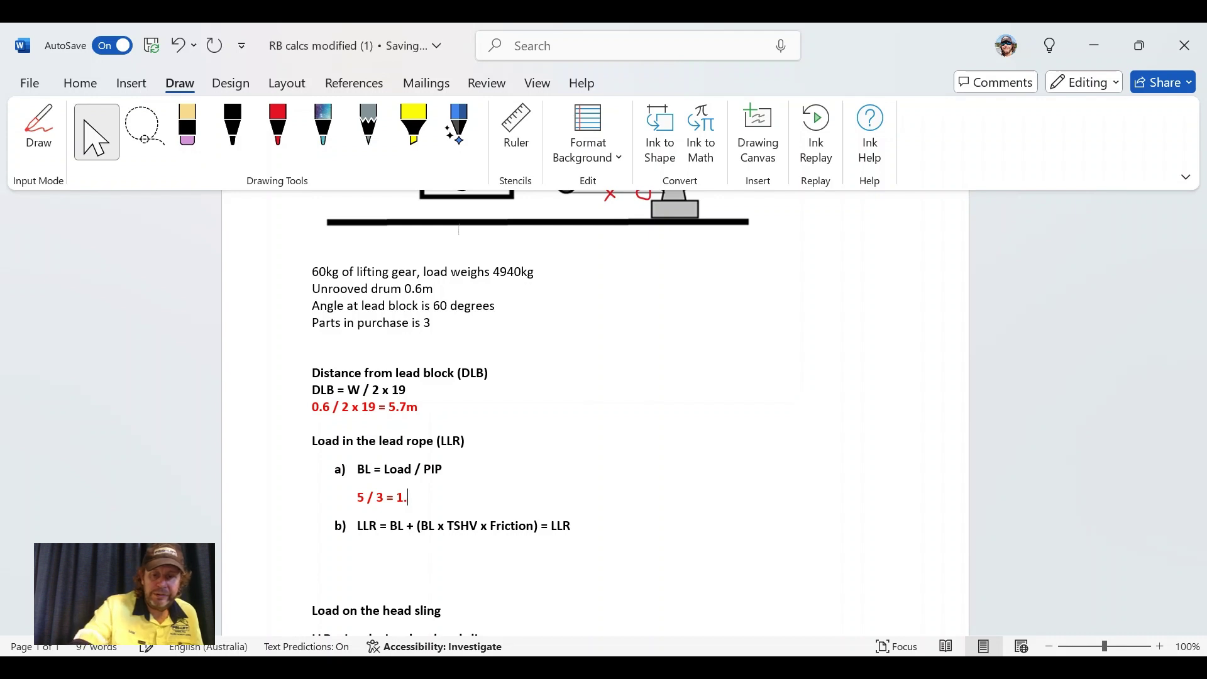
text(67)
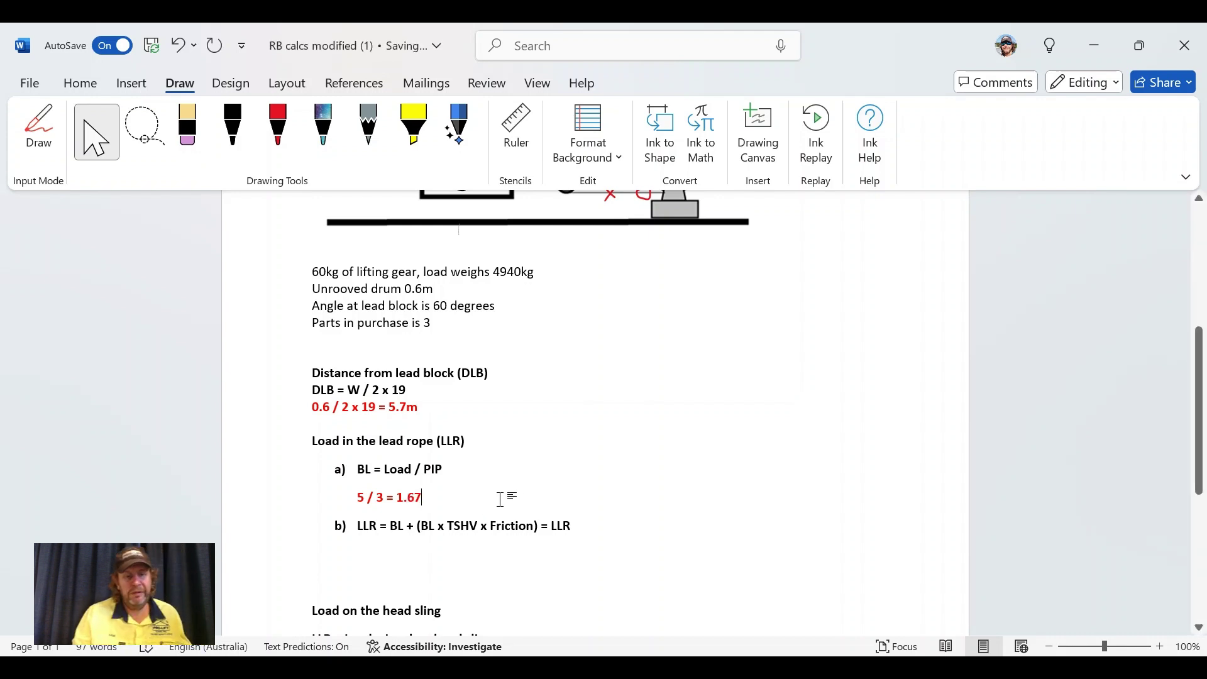
scroll(516, 497, down, 3)
click(404, 426)
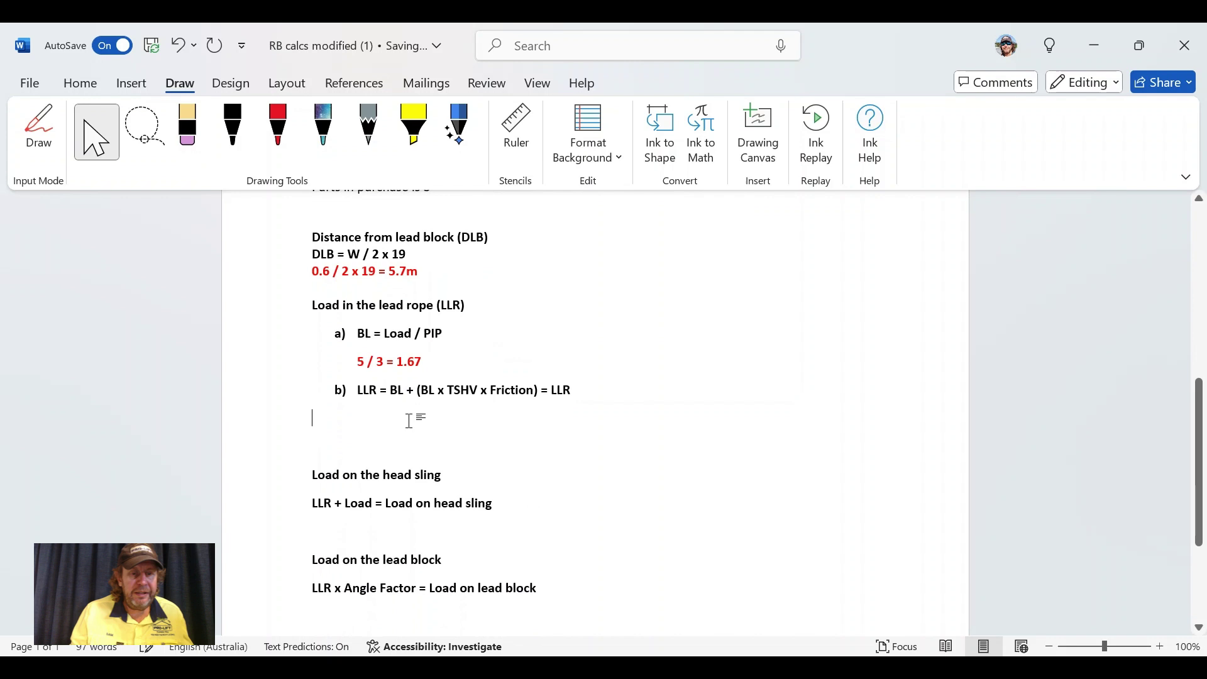
key(Tab)
key(Tab)
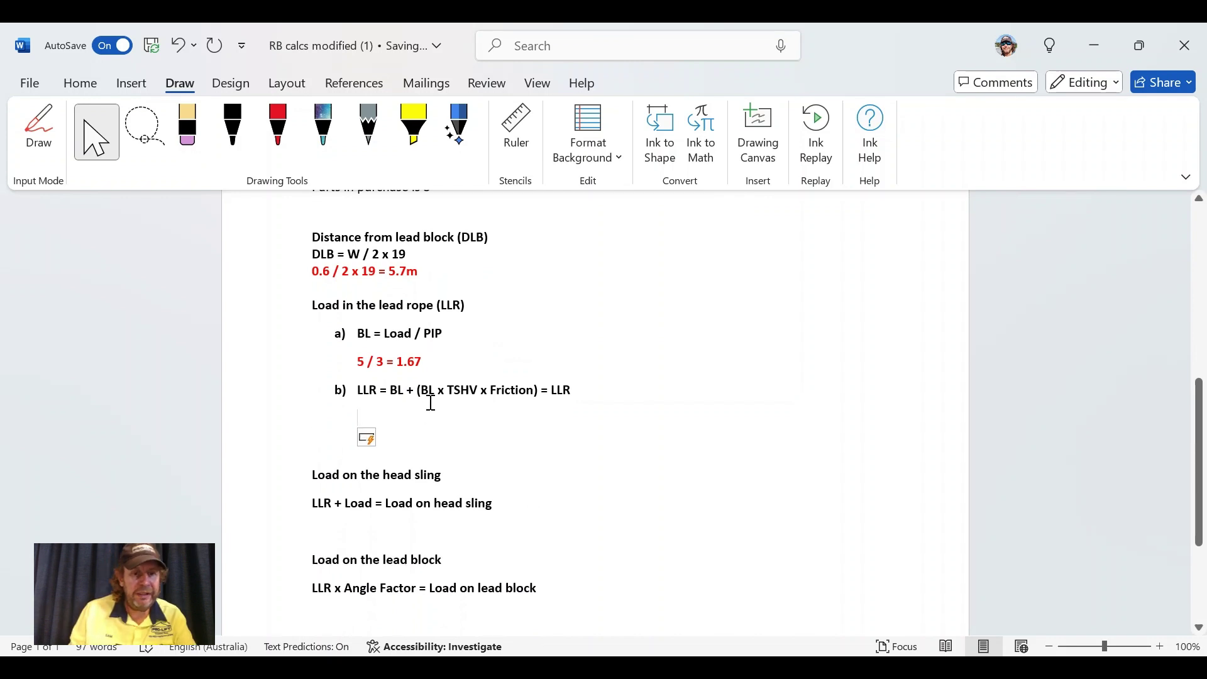
scroll(510, 447, up, 10)
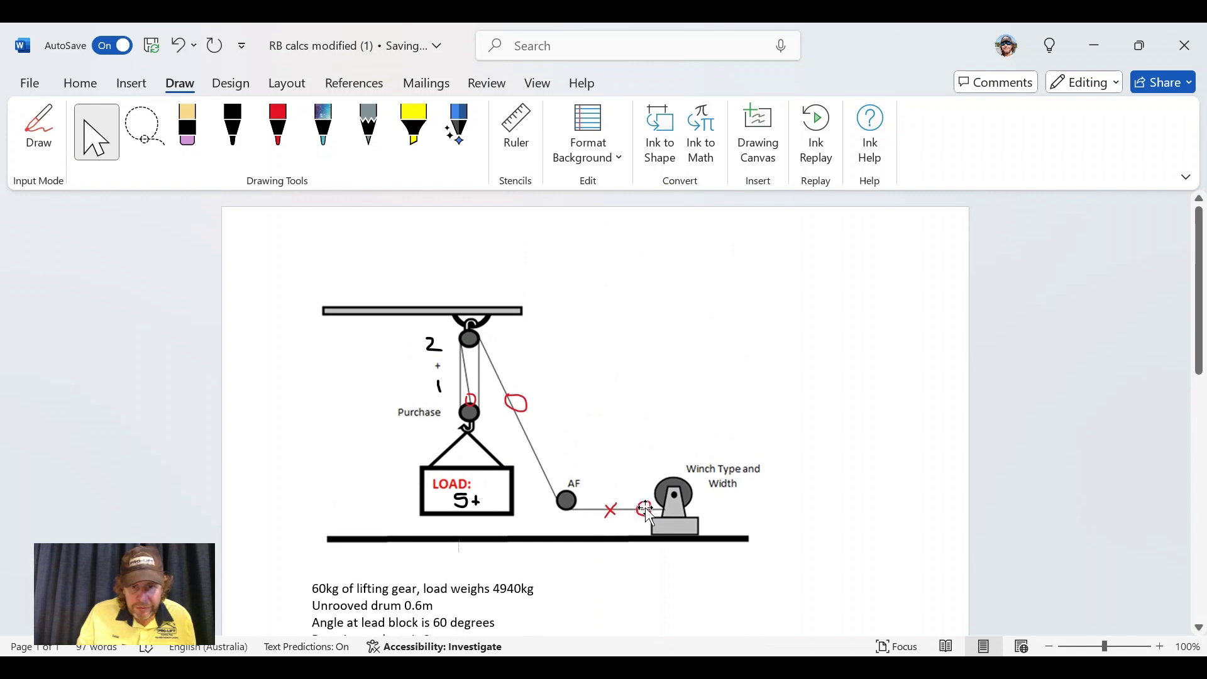
scroll(560, 405, down, 9)
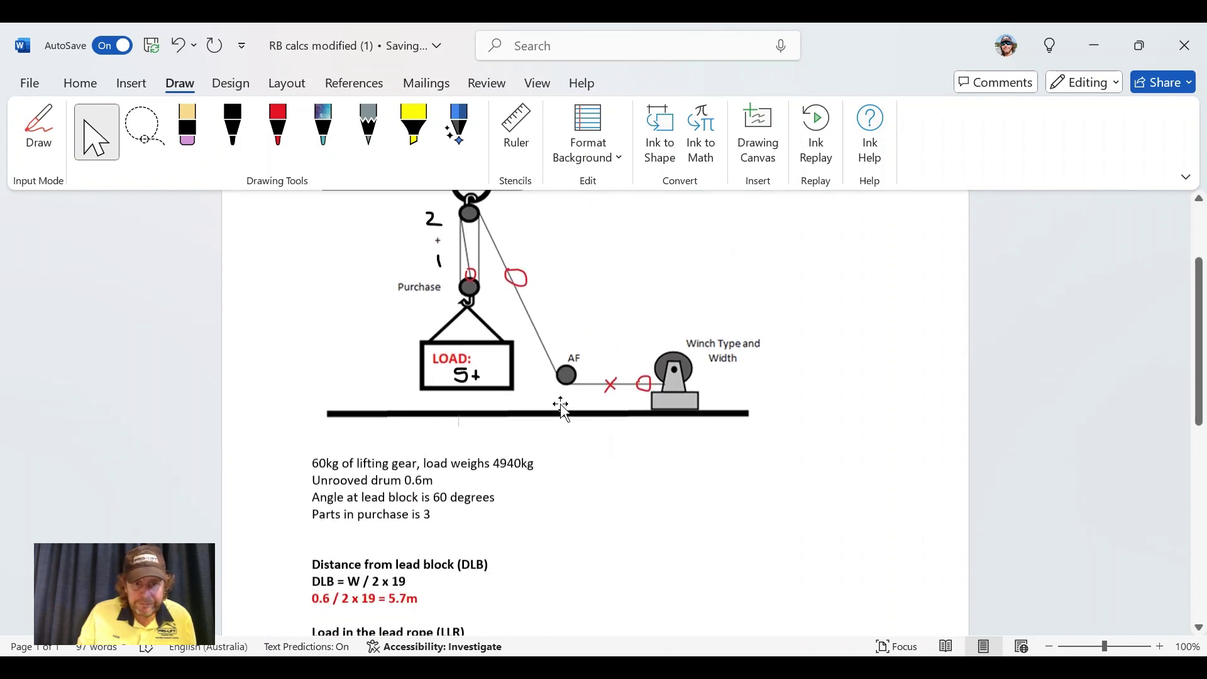
scroll(581, 408, up, 2)
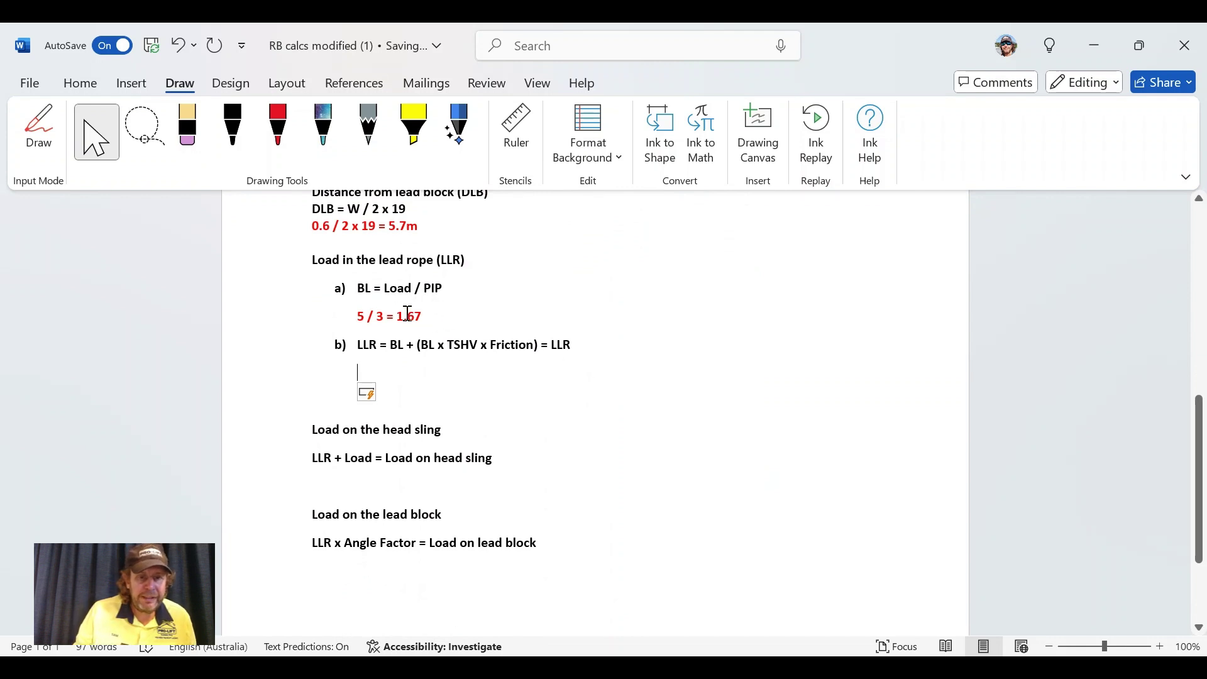
Write the red bold working '1.67 + (BL x TSHV x 0.05) =' under formula b).
click(392, 375)
text(1.67)
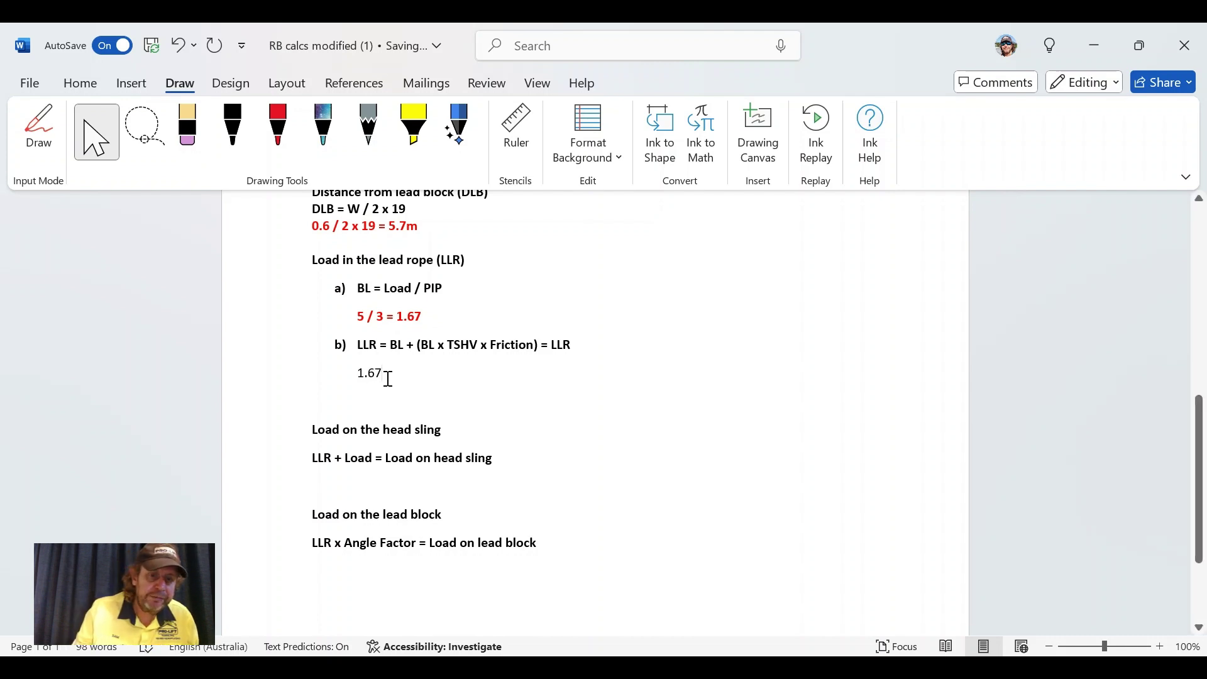
drag(388, 375, 362, 377)
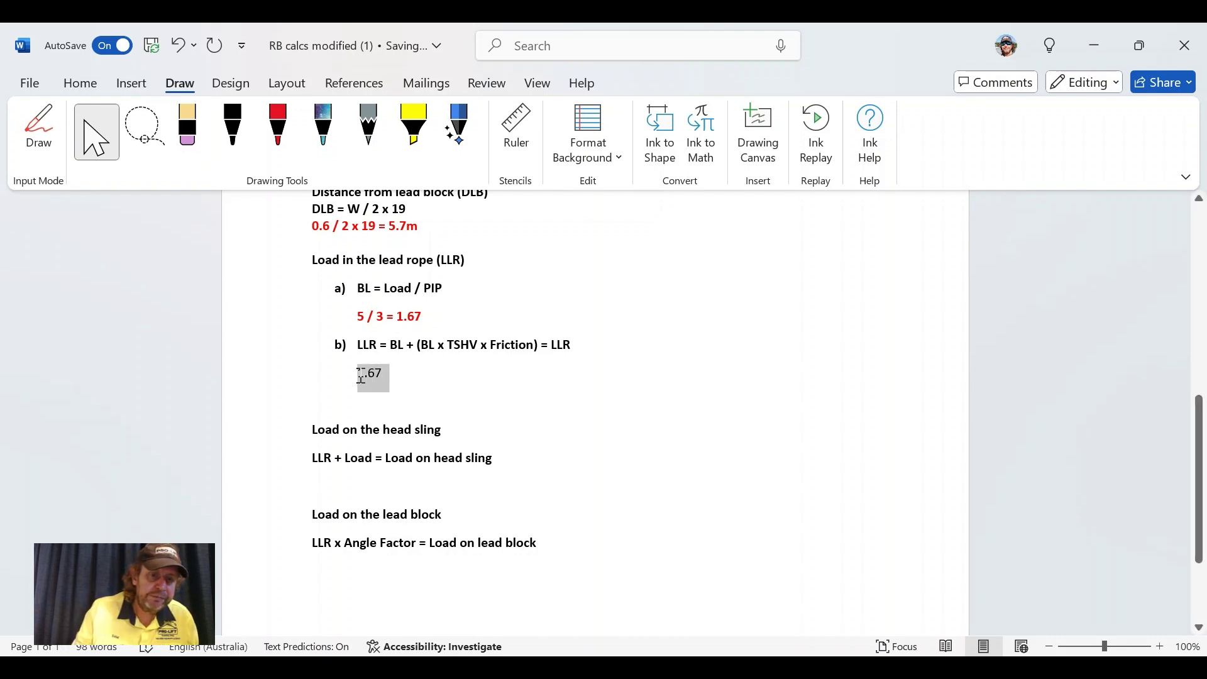
click(79, 83)
click(351, 151)
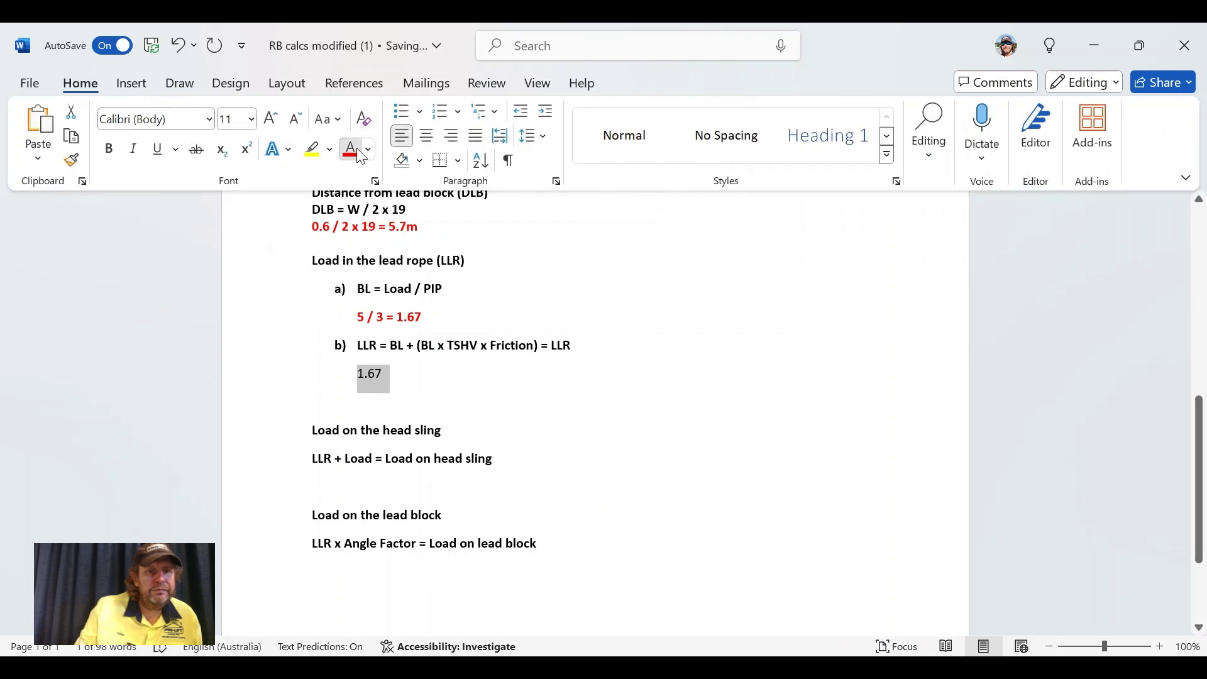
click(111, 150)
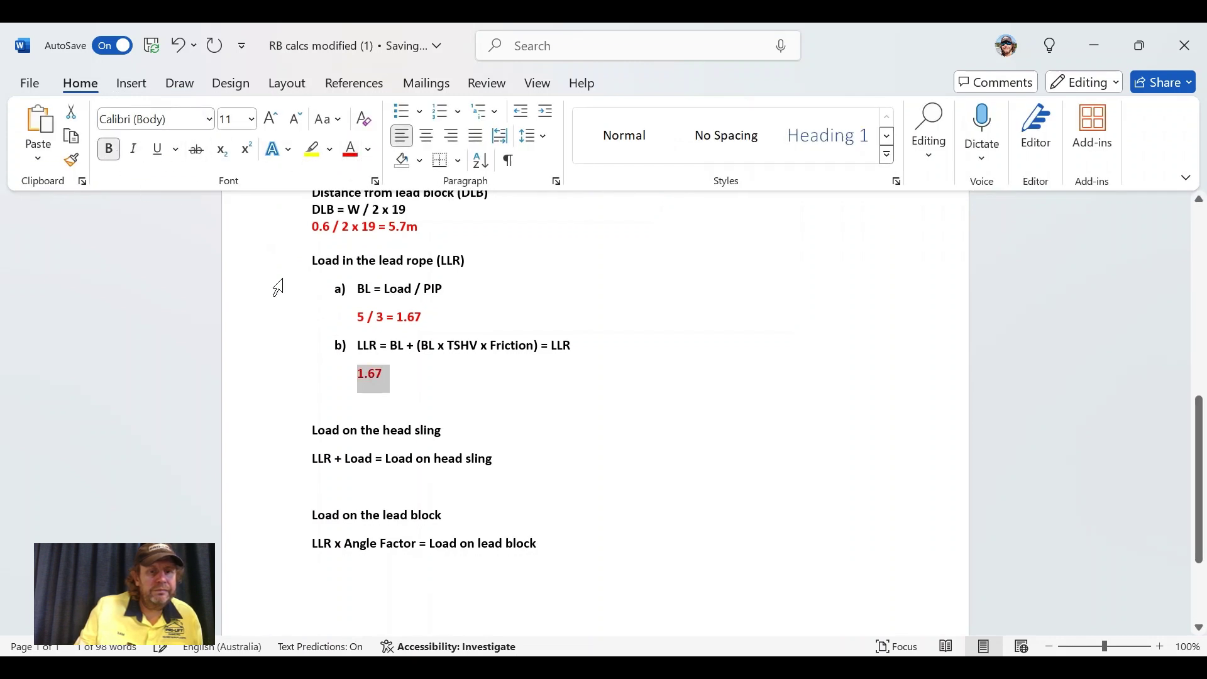
click(423, 376)
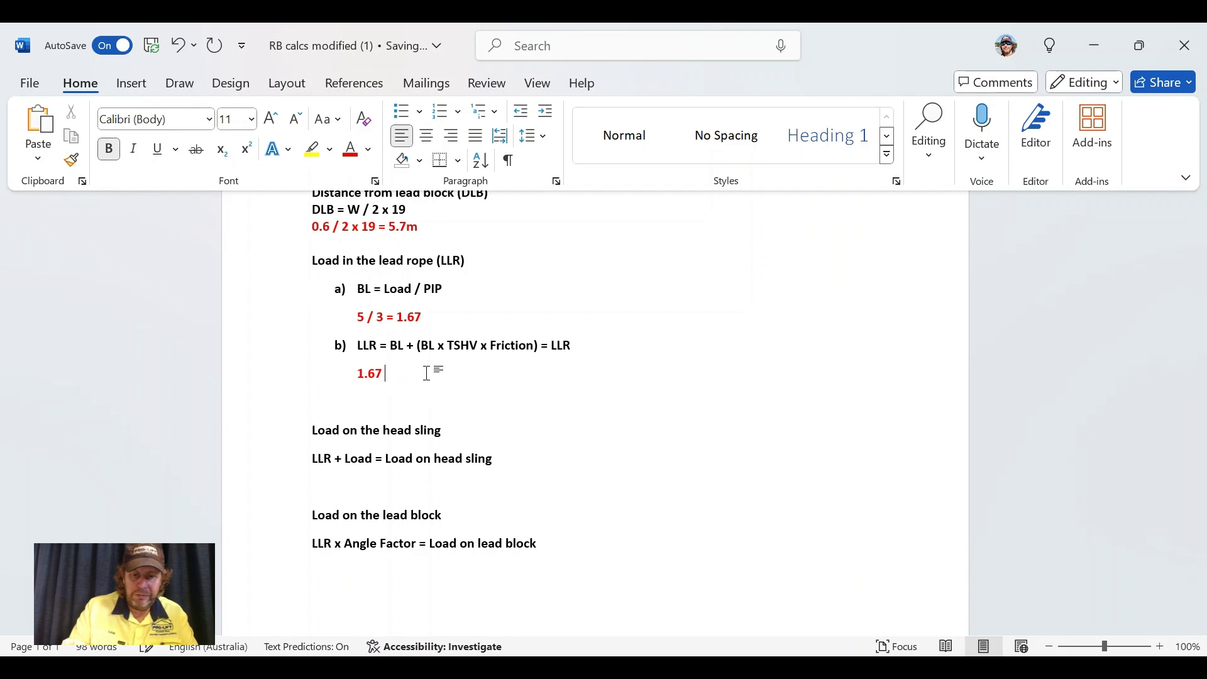
text(+)
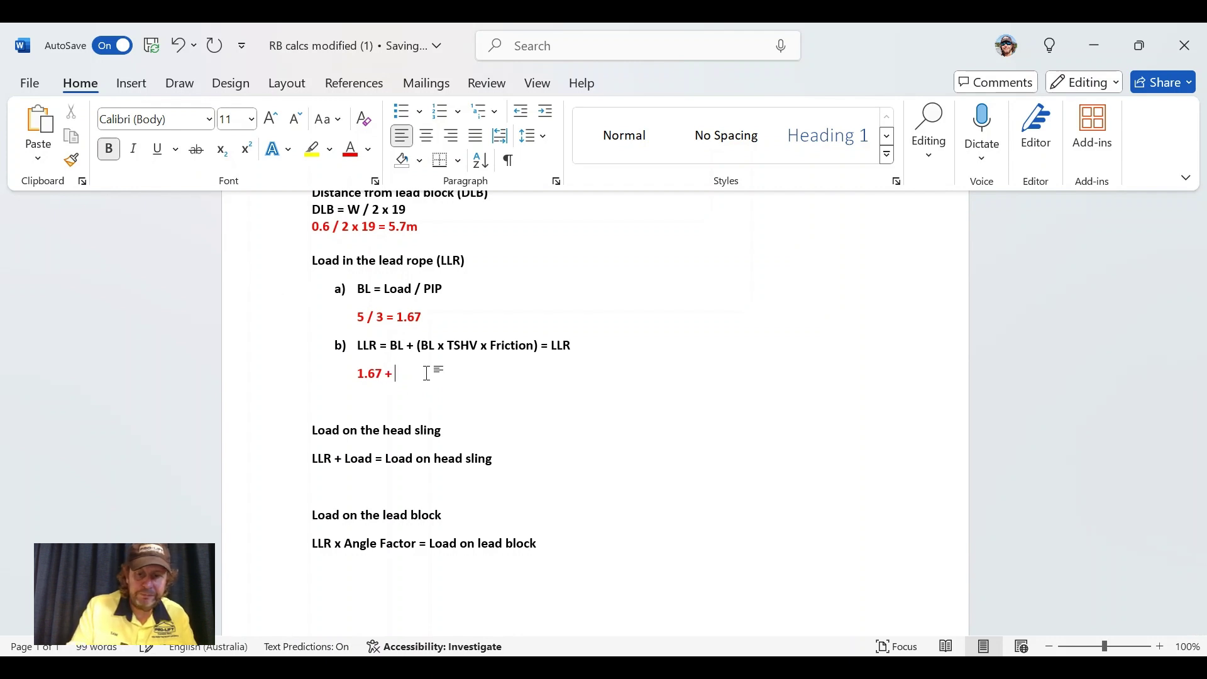
text( (BL )
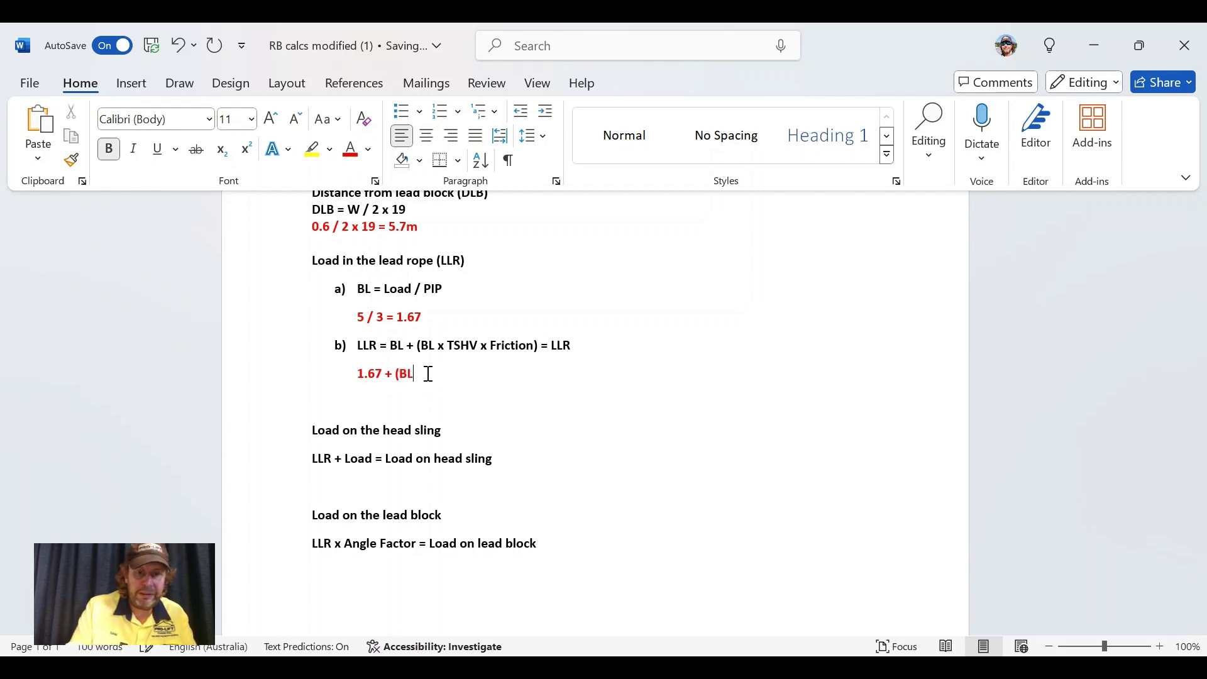
text(x)
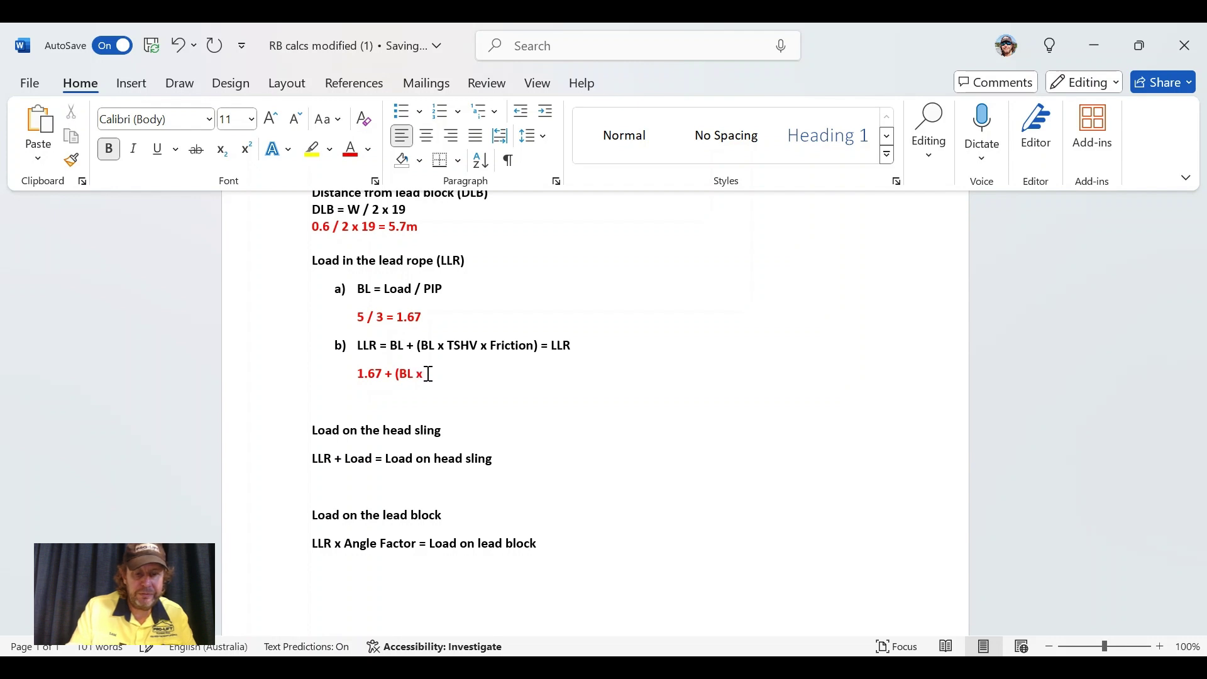
text( TSHV)
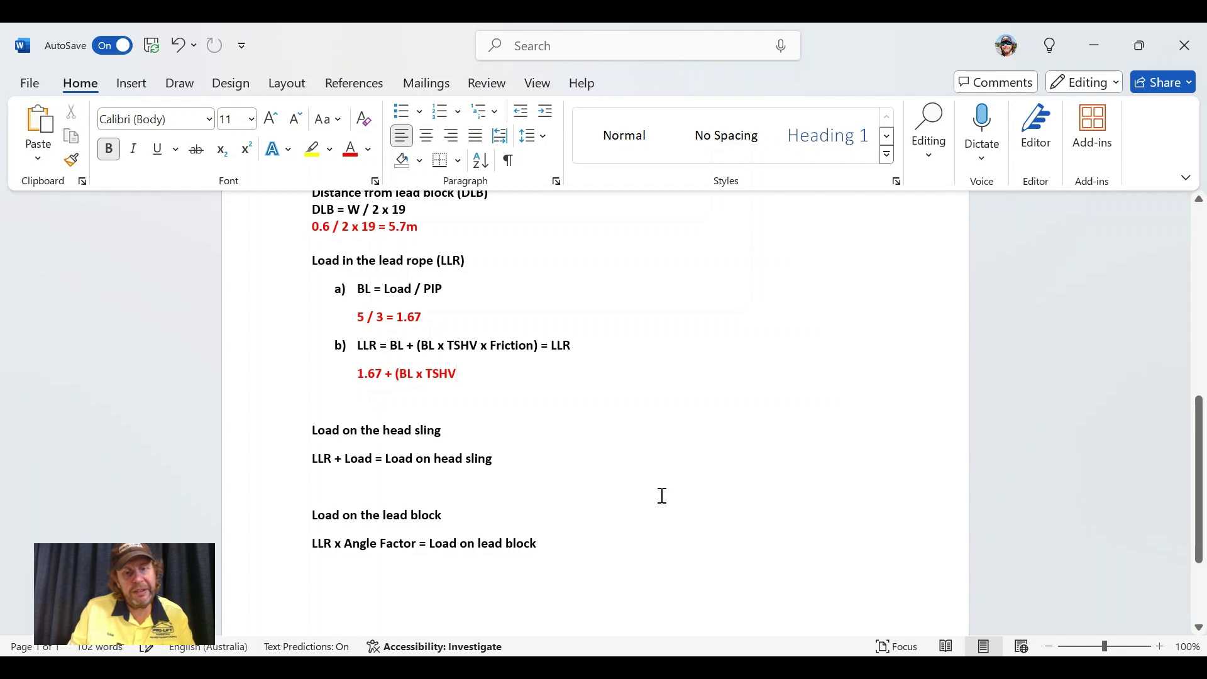
text( x)
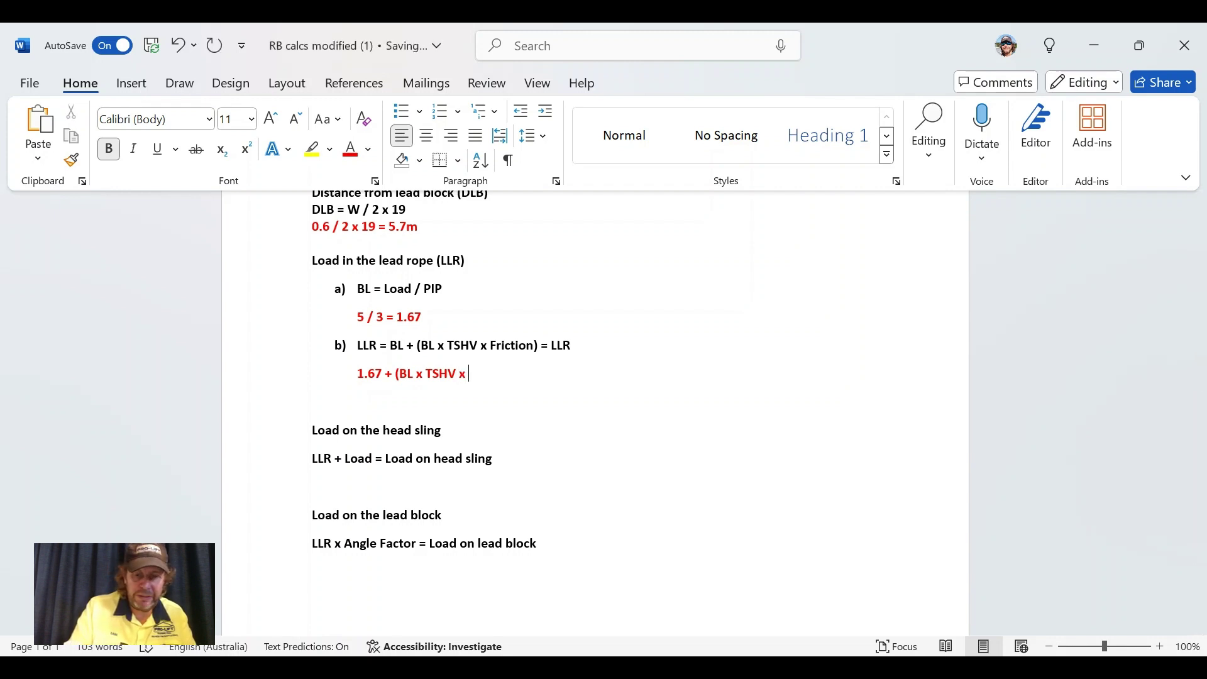
text( 0.05)
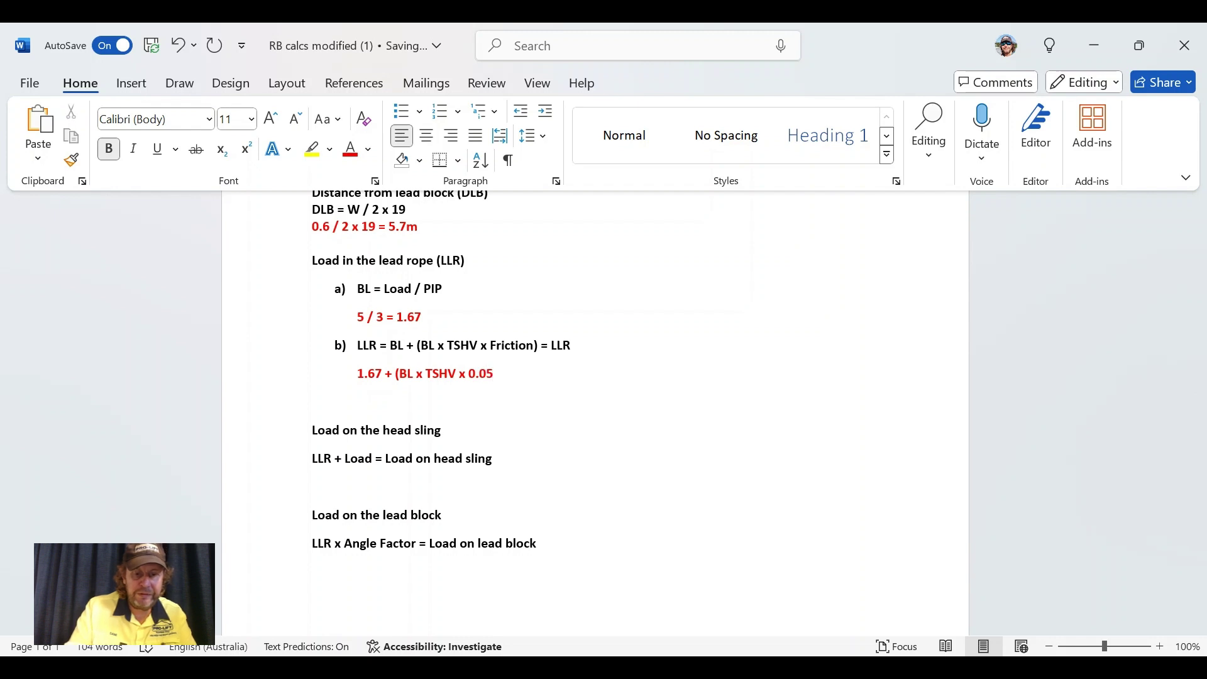
text())
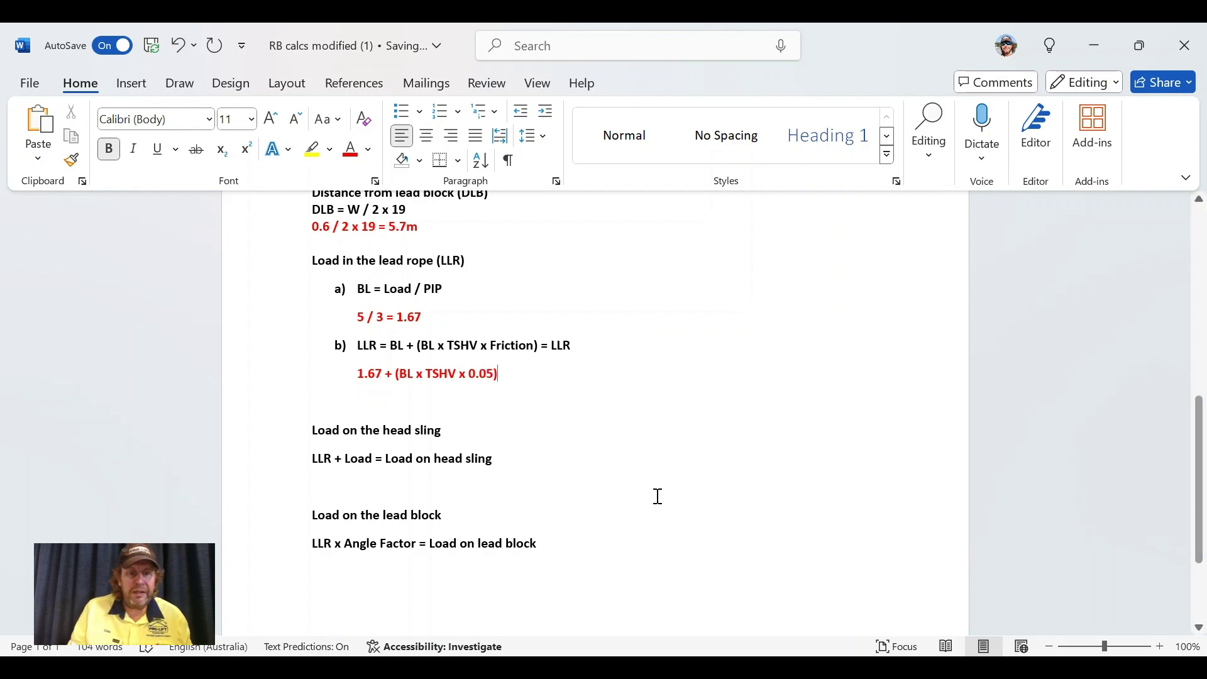
text( =)
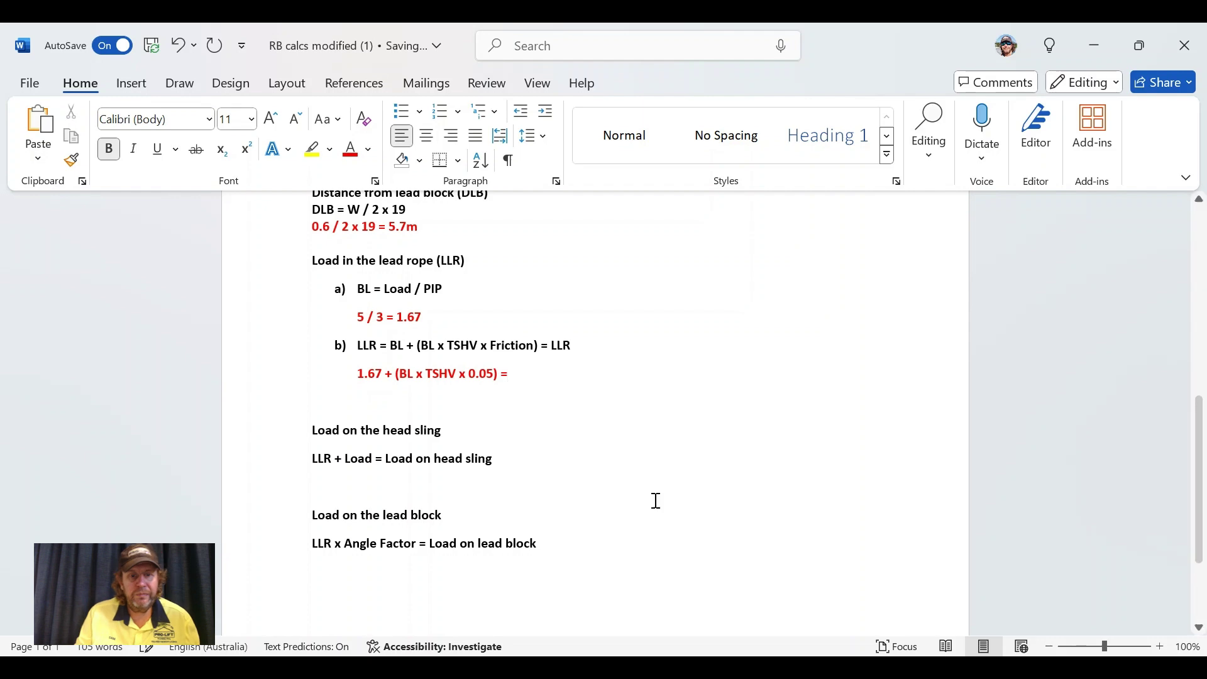
Handwrite a black 1 above the AF lead block in the crane diagram.
scroll(634, 466, up, 10)
scroll(664, 484, down, 1)
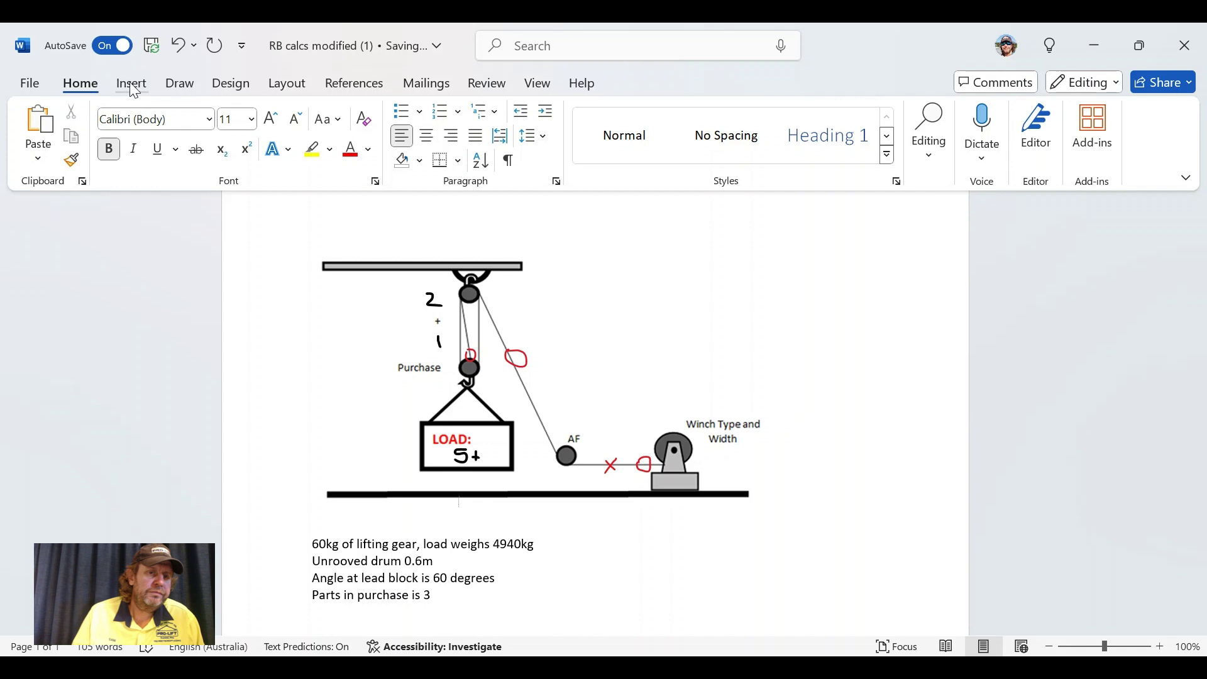
click(179, 83)
click(232, 129)
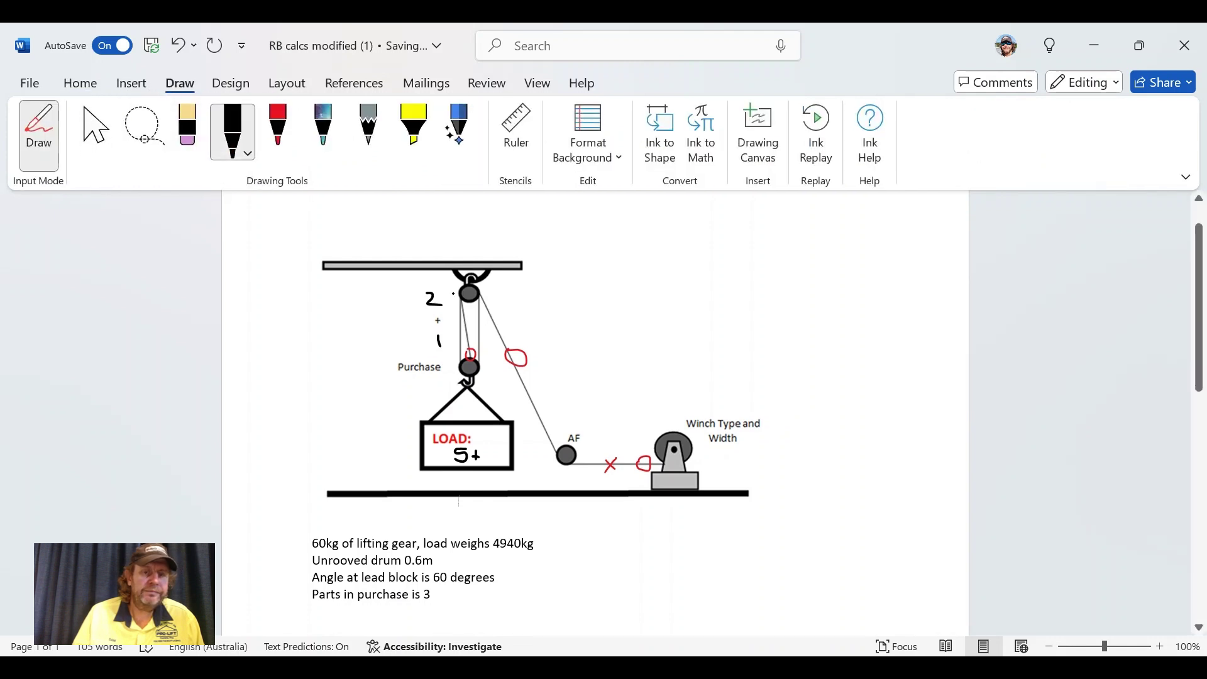
drag(556, 420, 557, 434)
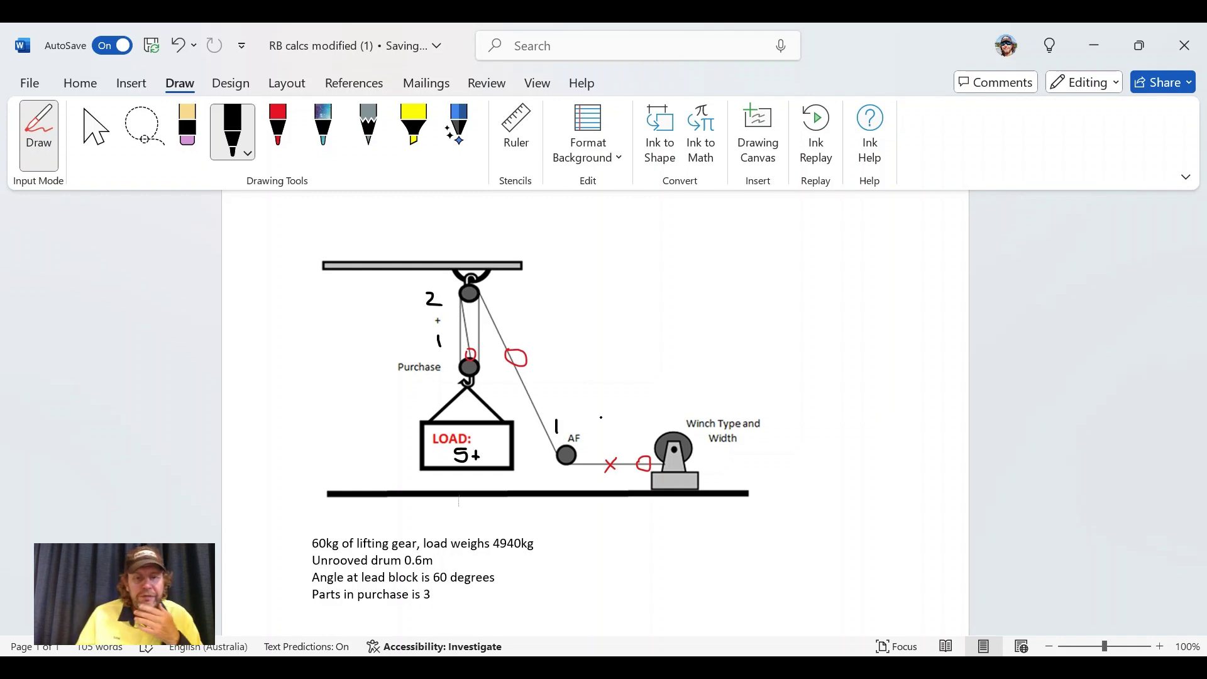
click(95, 130)
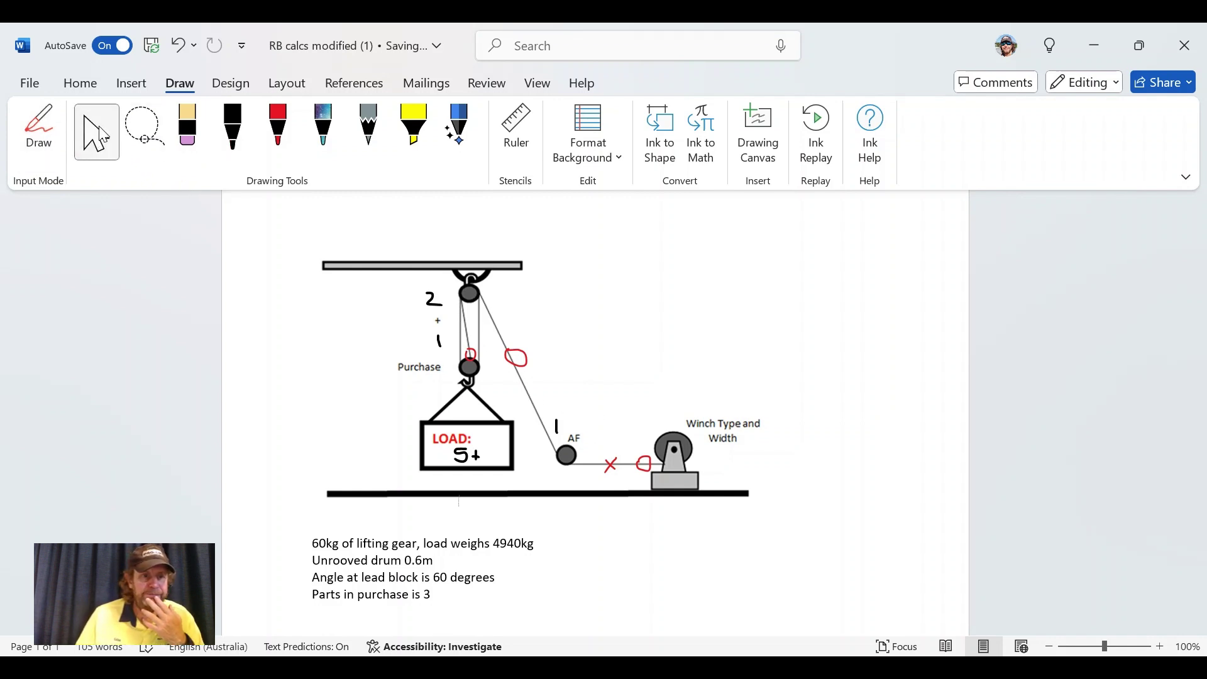
scroll(549, 384, down, 4)
Replace TSHV with 4 so the LLR line reads '1.67 + (BL x 4 x 0.05) ='.
scroll(556, 387, down, 3)
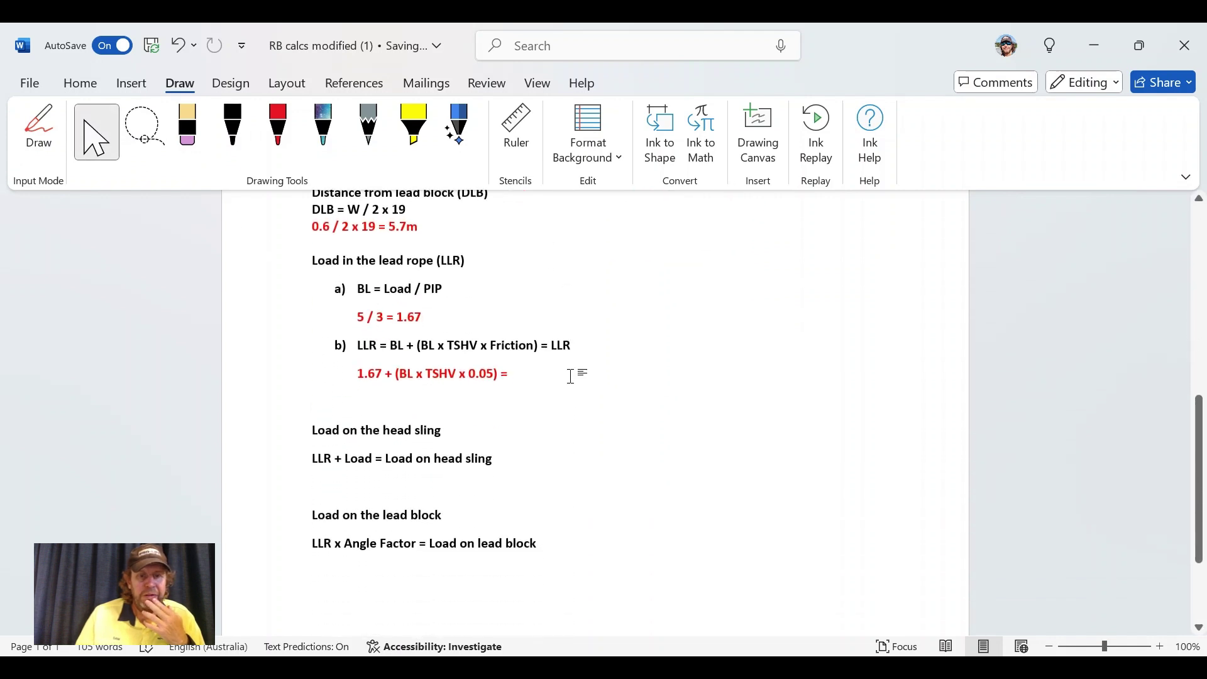
click(452, 376)
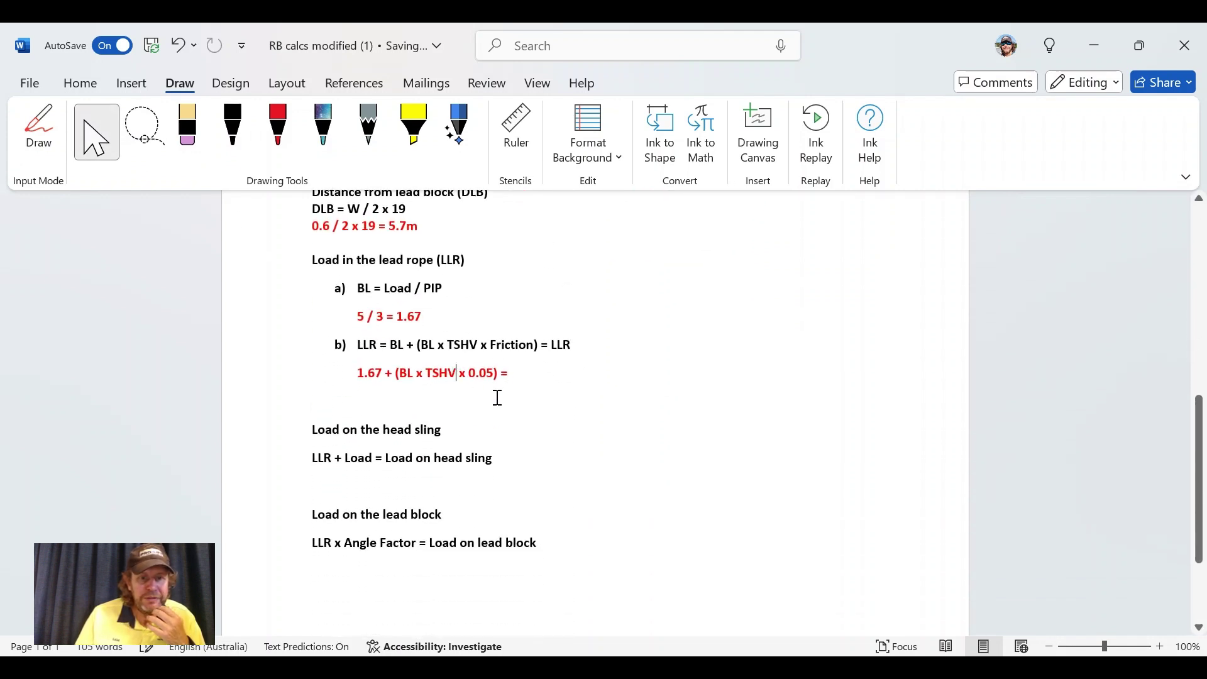
key(BackSpace)
key(BackSpace)
key(BackSpace)
key(BackSpace)
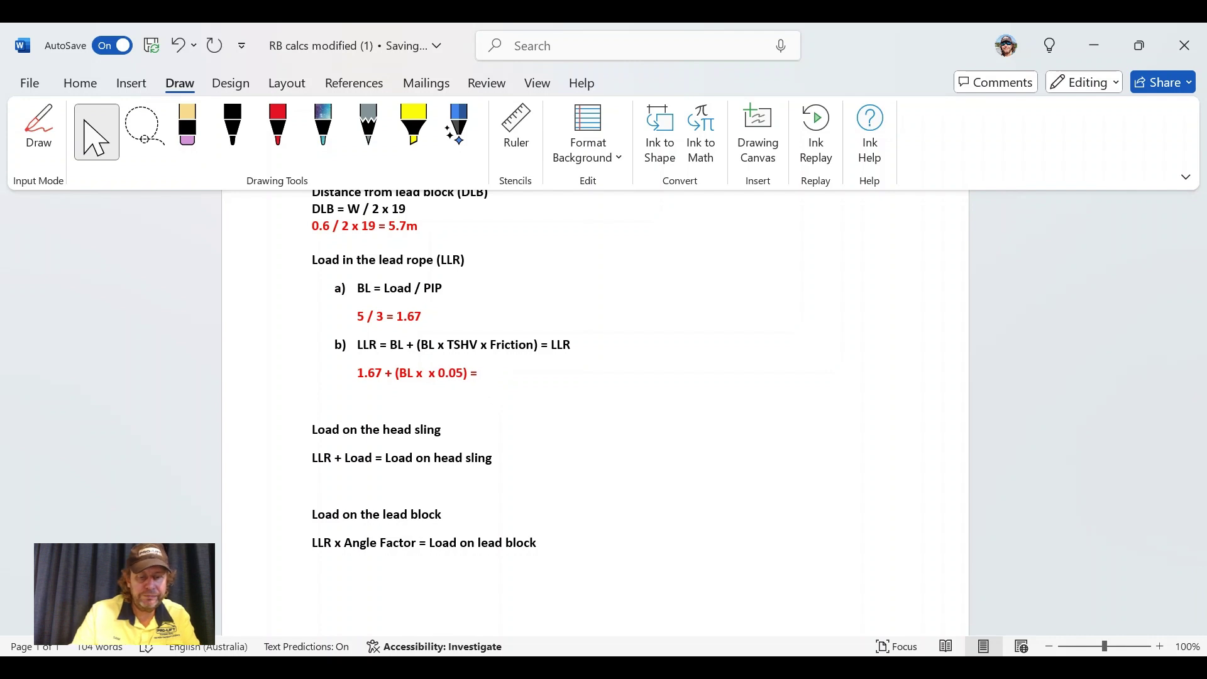
text(4)
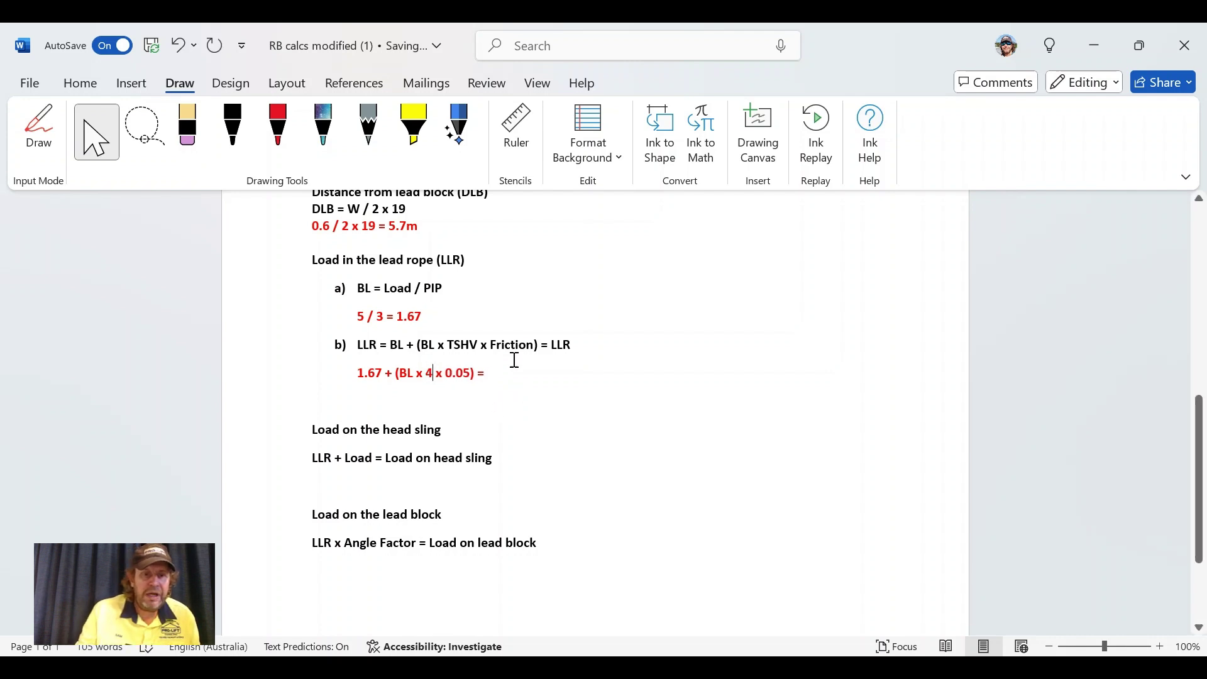
scroll(461, 320, up, 8)
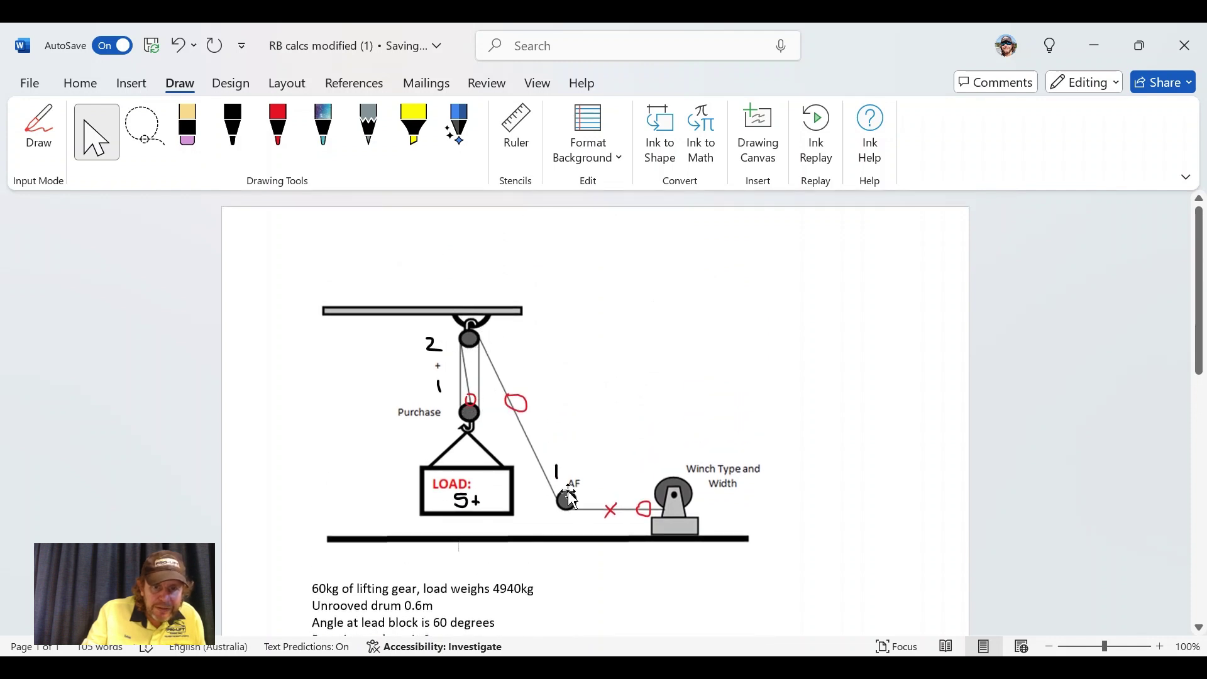
scroll(606, 500, down, 8)
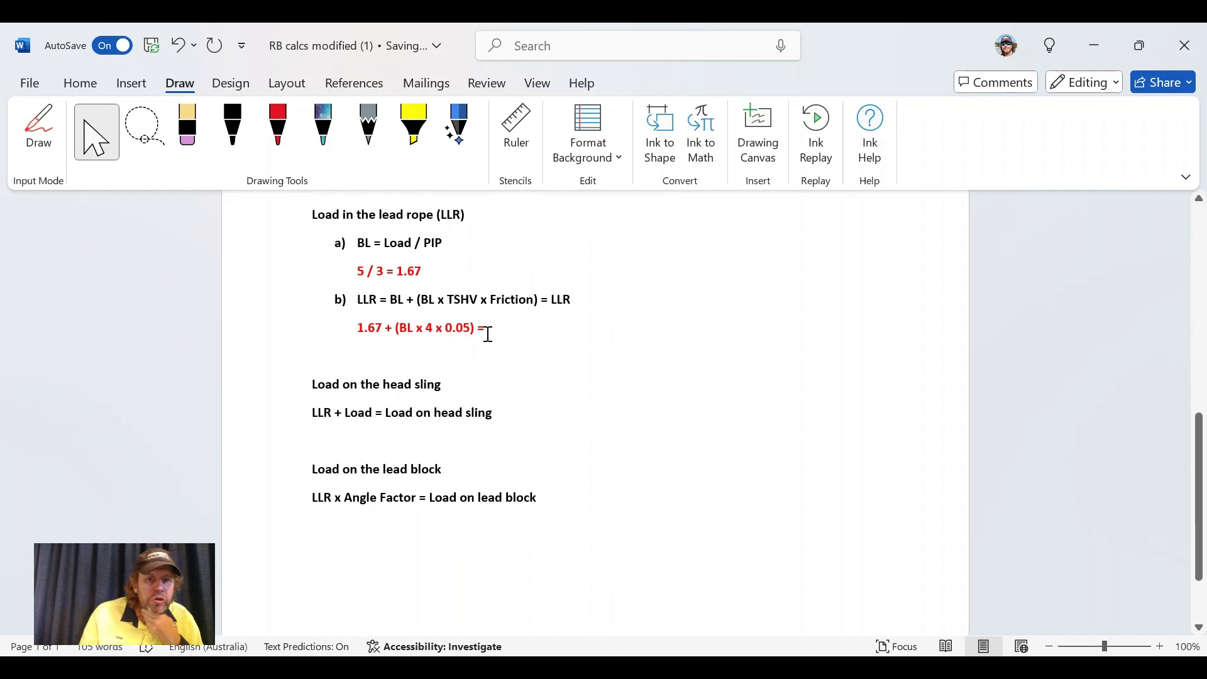
click(488, 332)
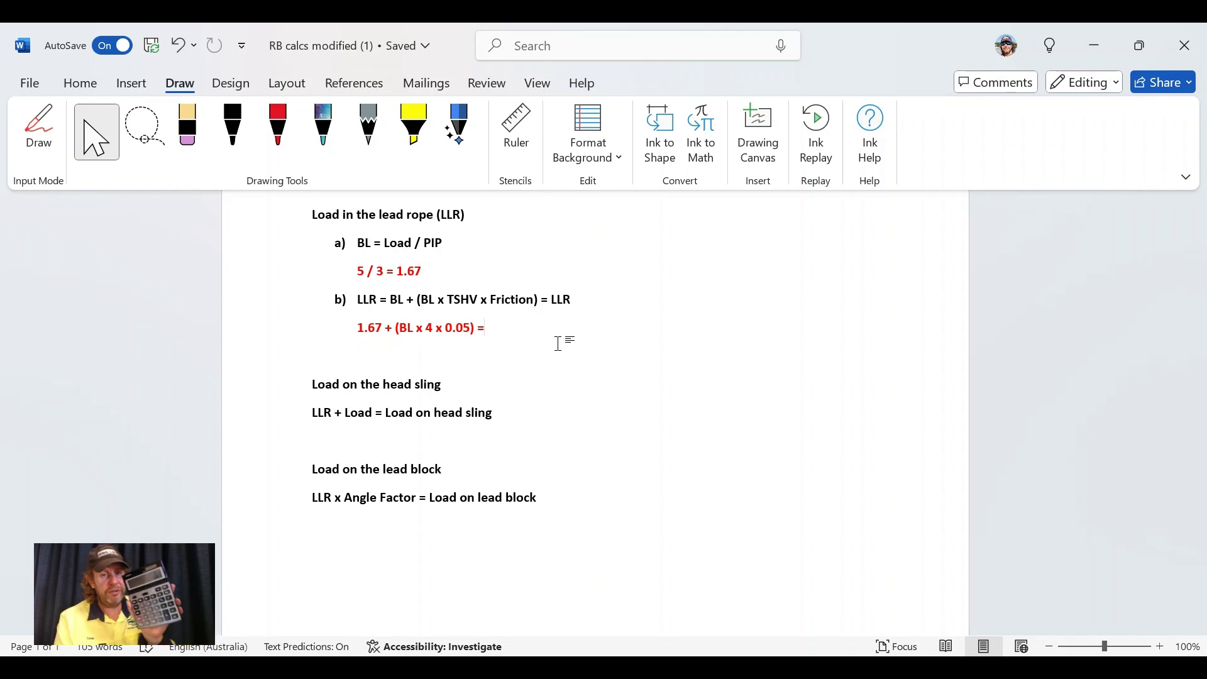
End the LLR line with 2.01 and add a red 2.01 answer under the head-sling formula.
text(2.)
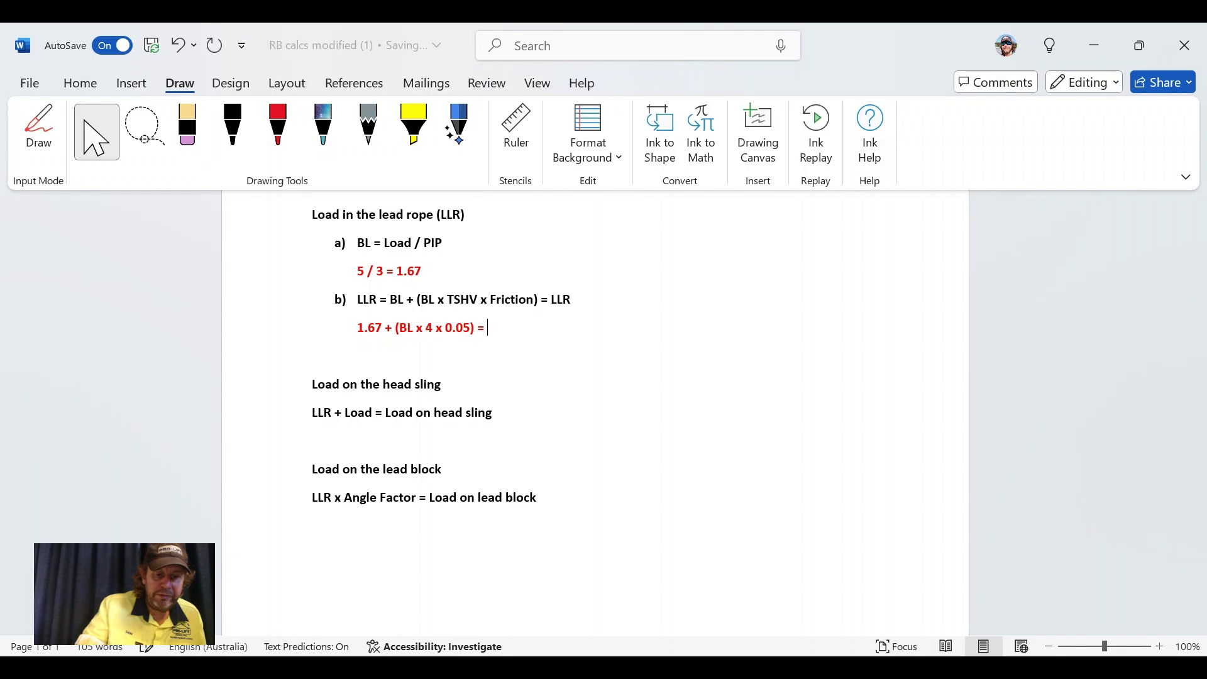
text(0)
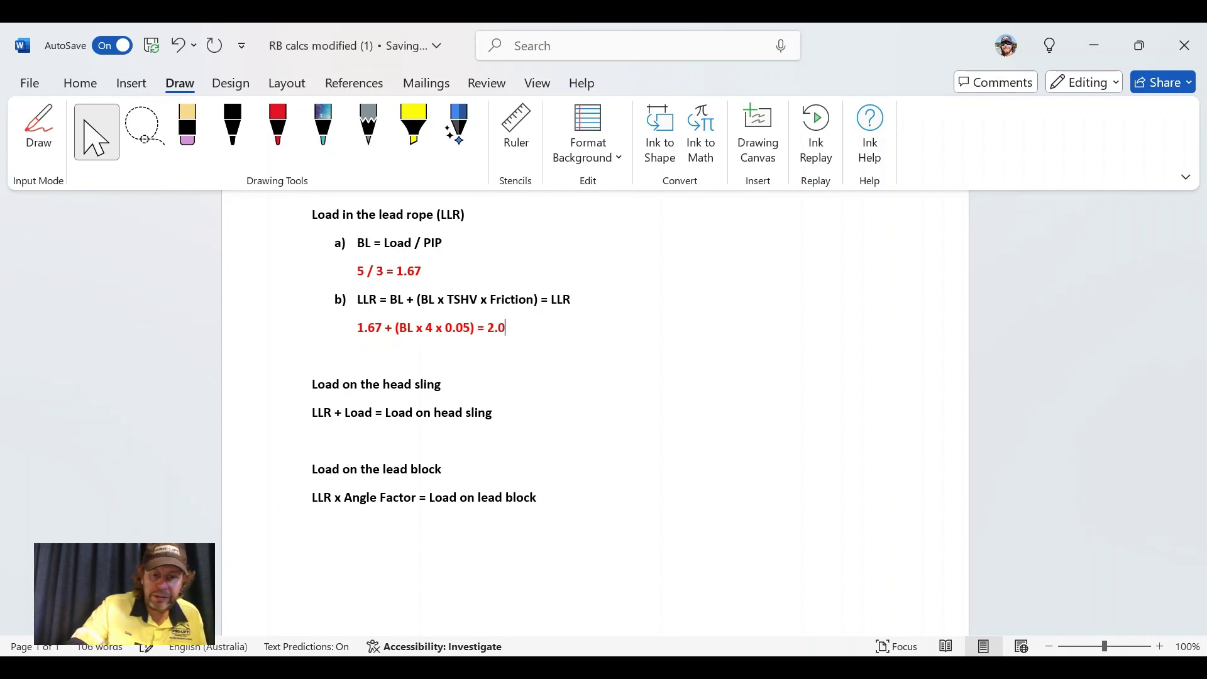
text(1)
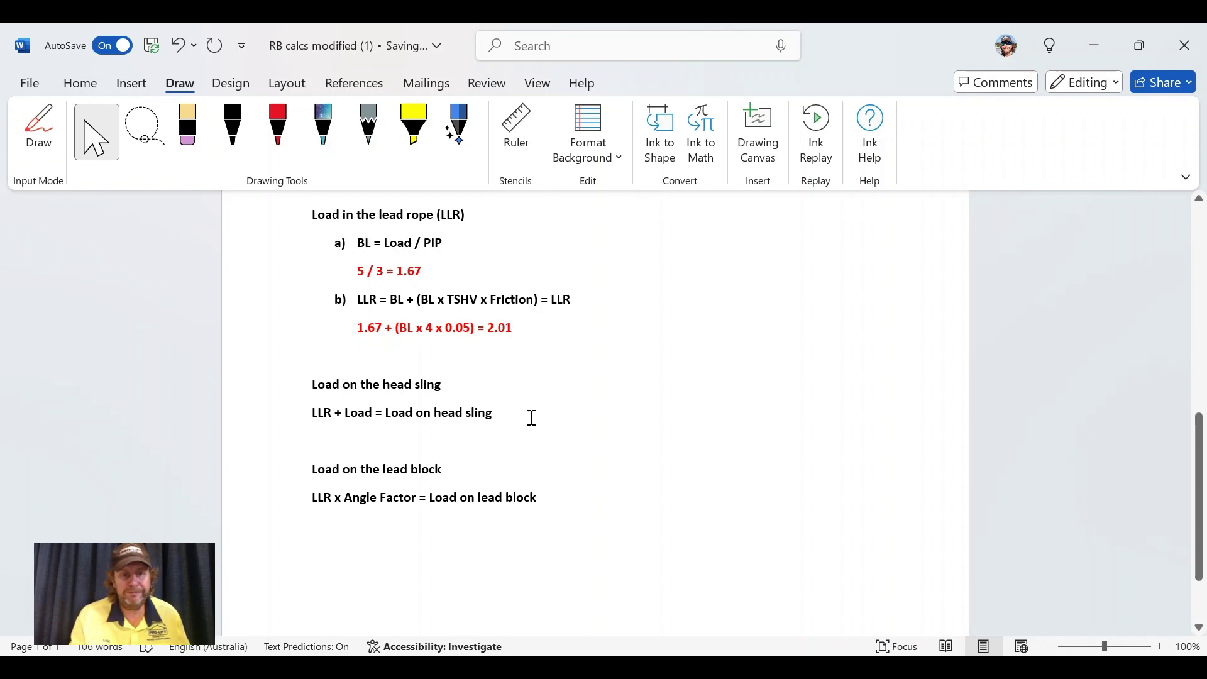
scroll(533, 420, down, 3)
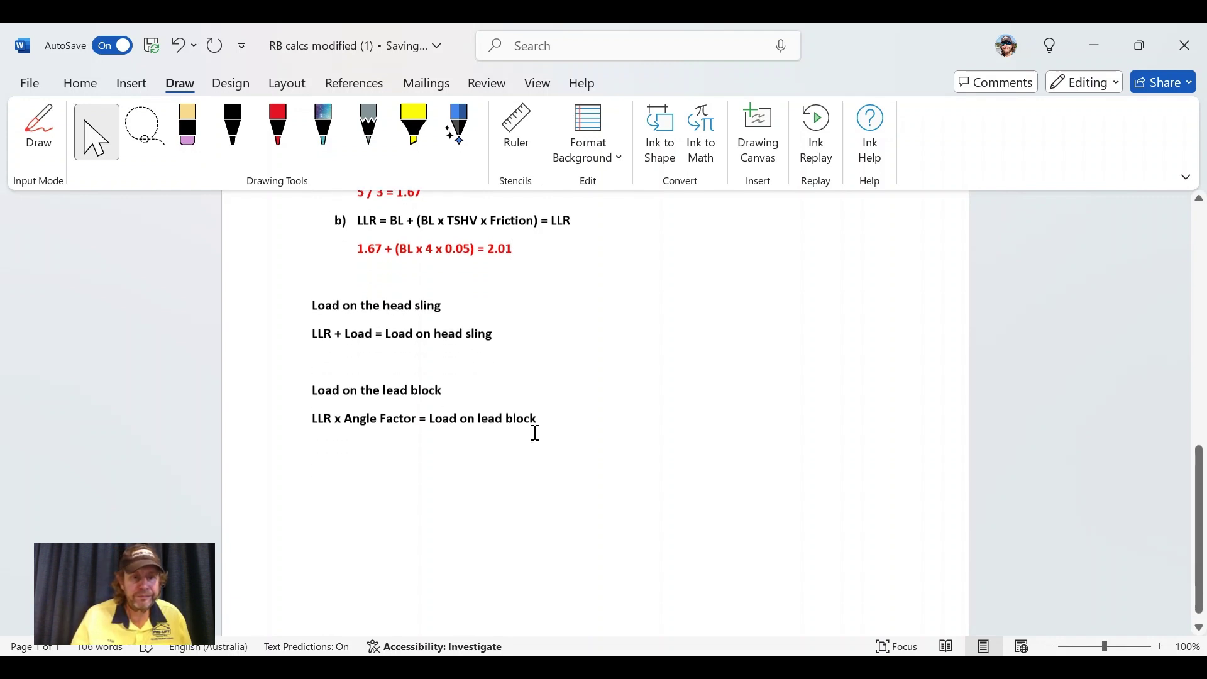
click(331, 352)
text(2.01)
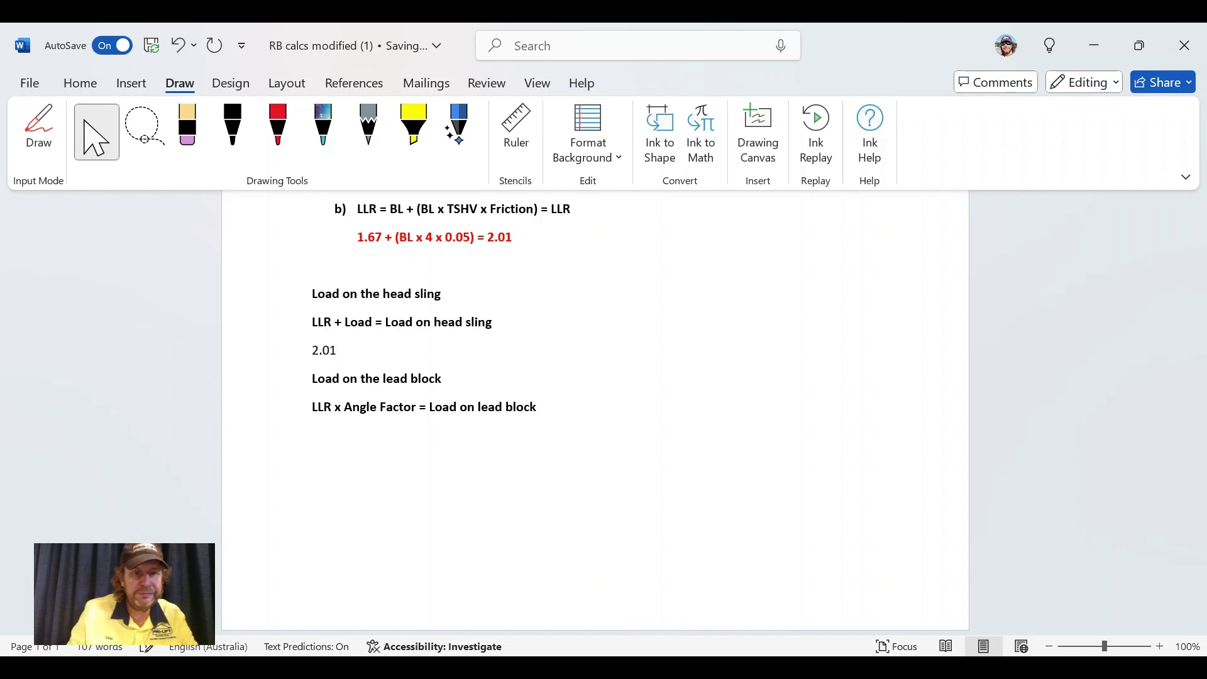
scroll(342, 377, up, 2)
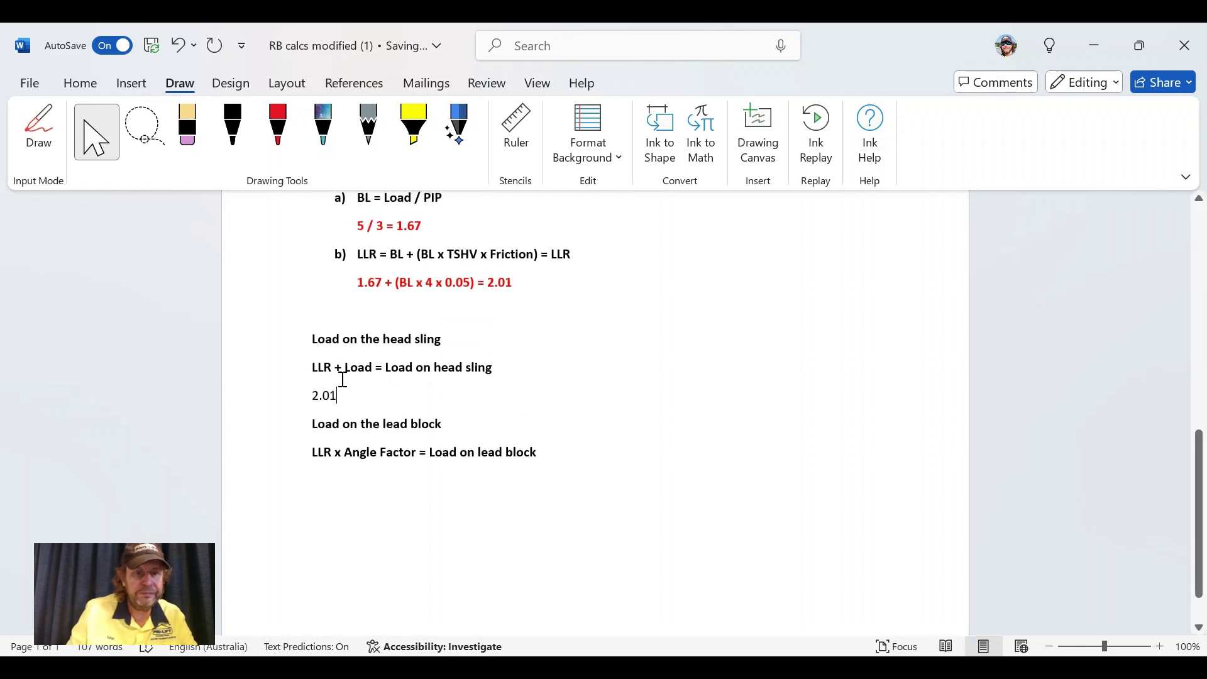
drag(349, 389, 313, 399)
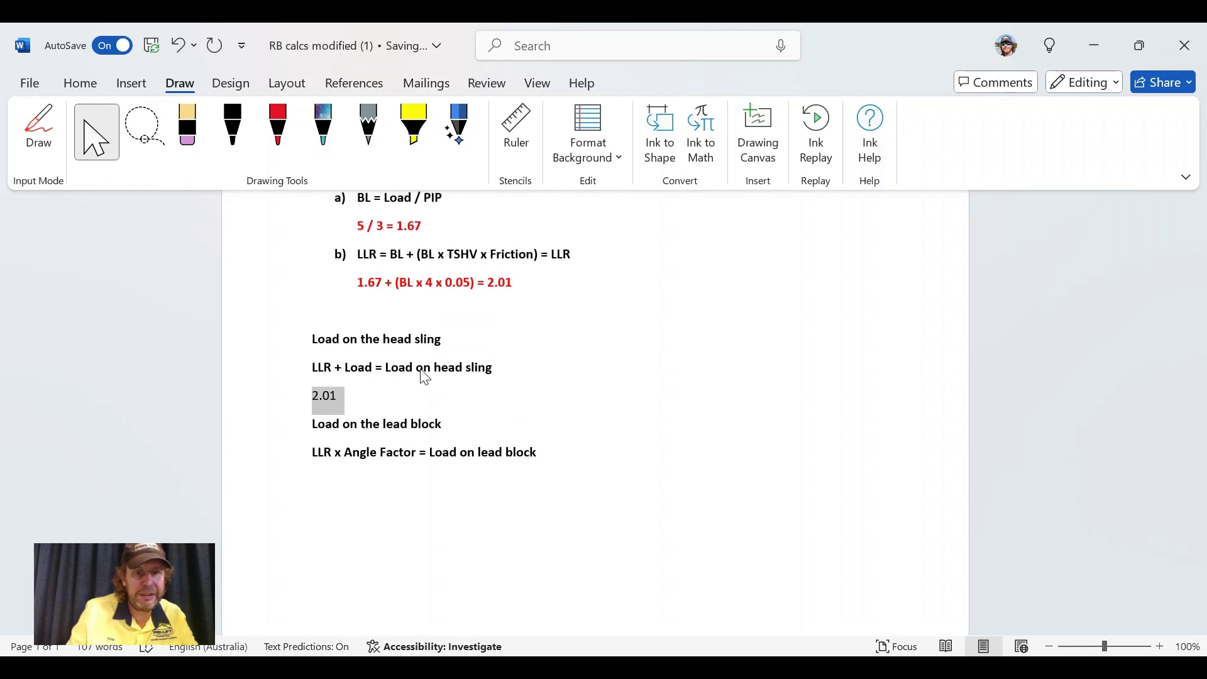
key(F4)
click(351, 393)
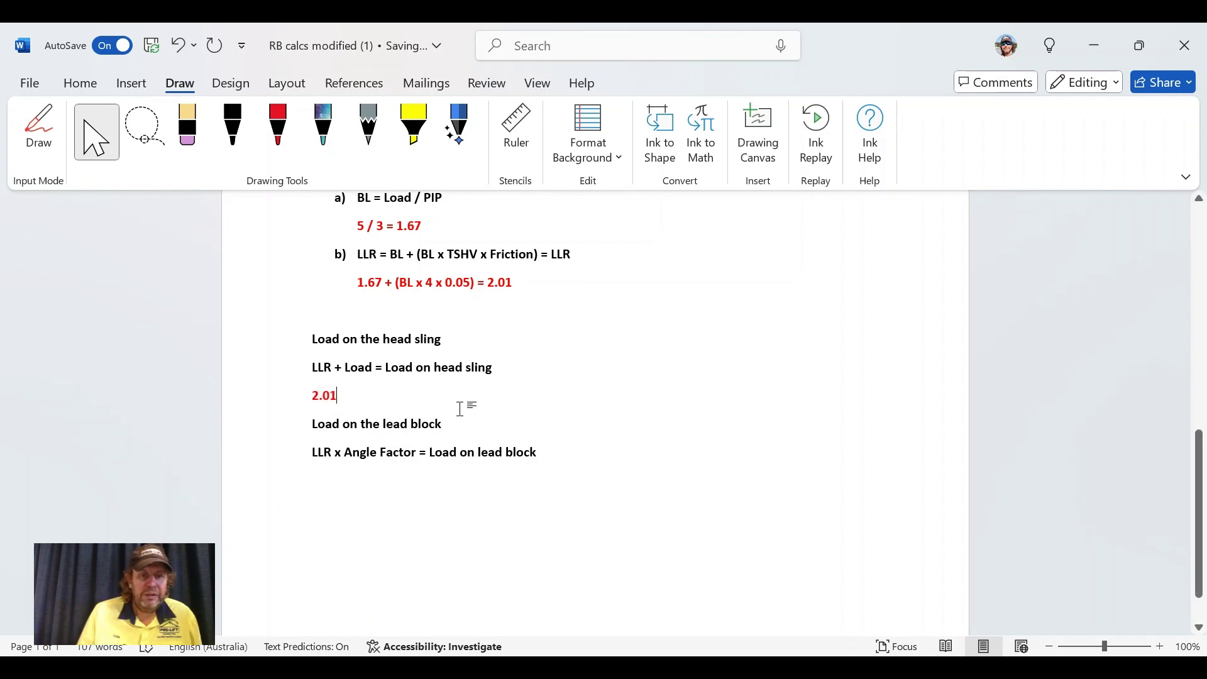
Add a red 2.01 answer under the lead-block formula.
click(452, 472)
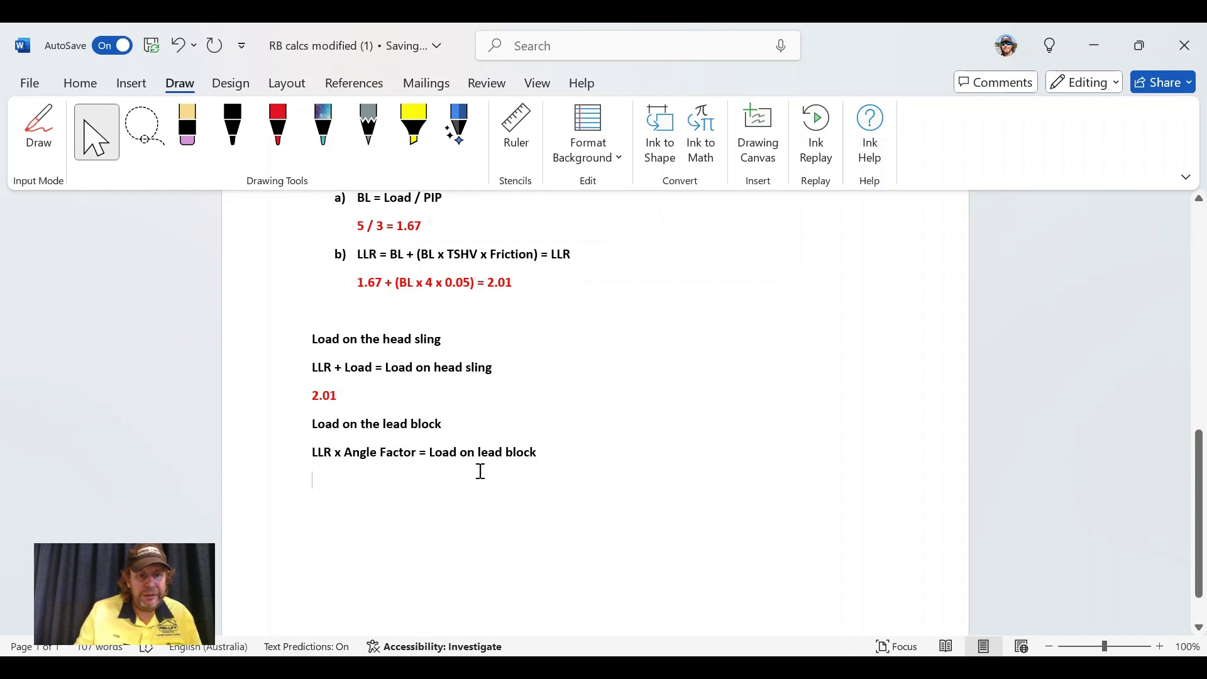
text(2.01)
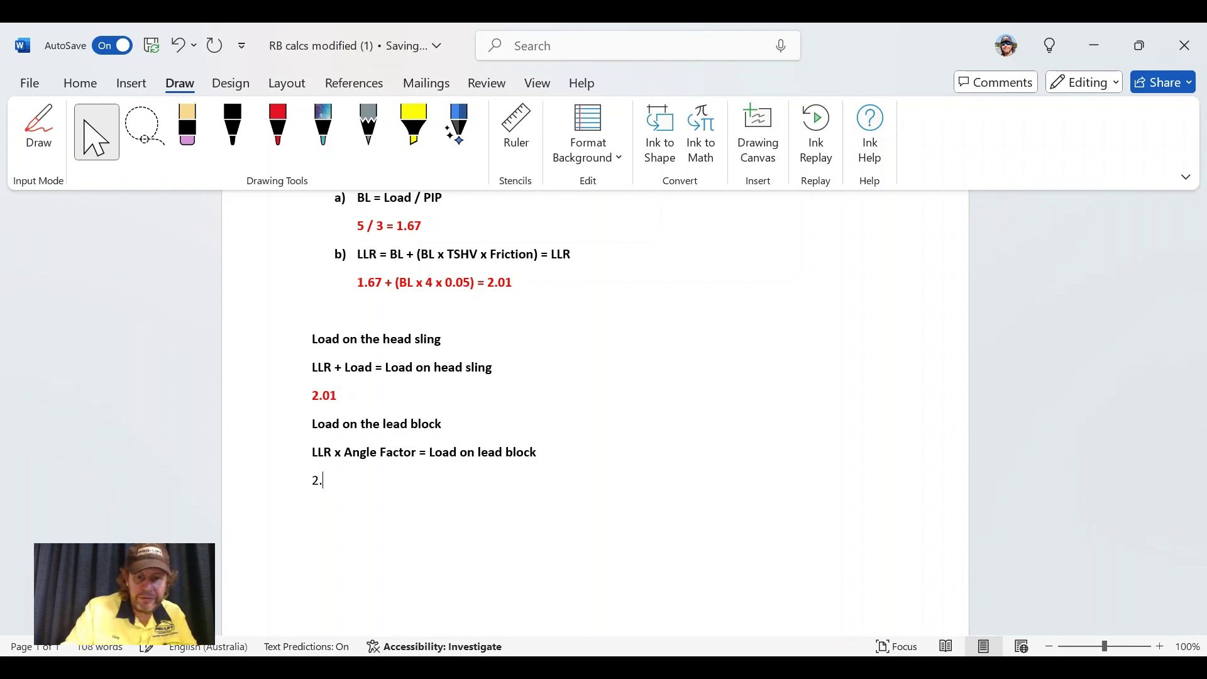
triple_click(318, 481)
key(ctrl+y)
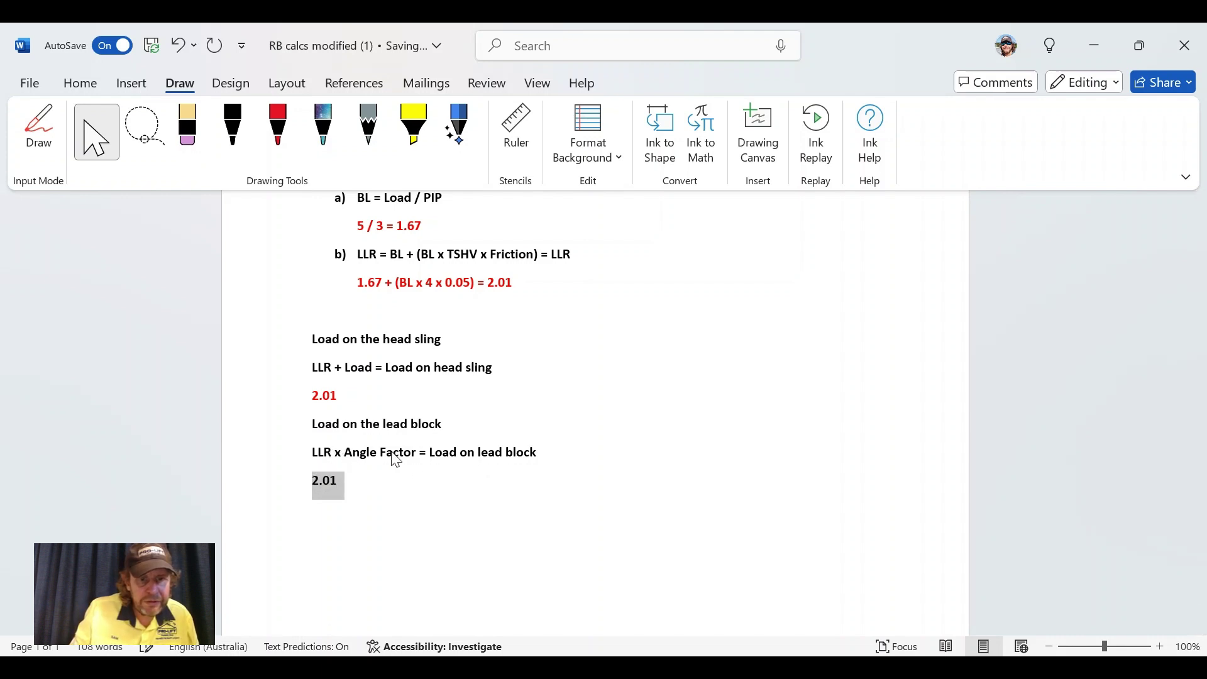
click(423, 473)
scroll(424, 473, up, 2)
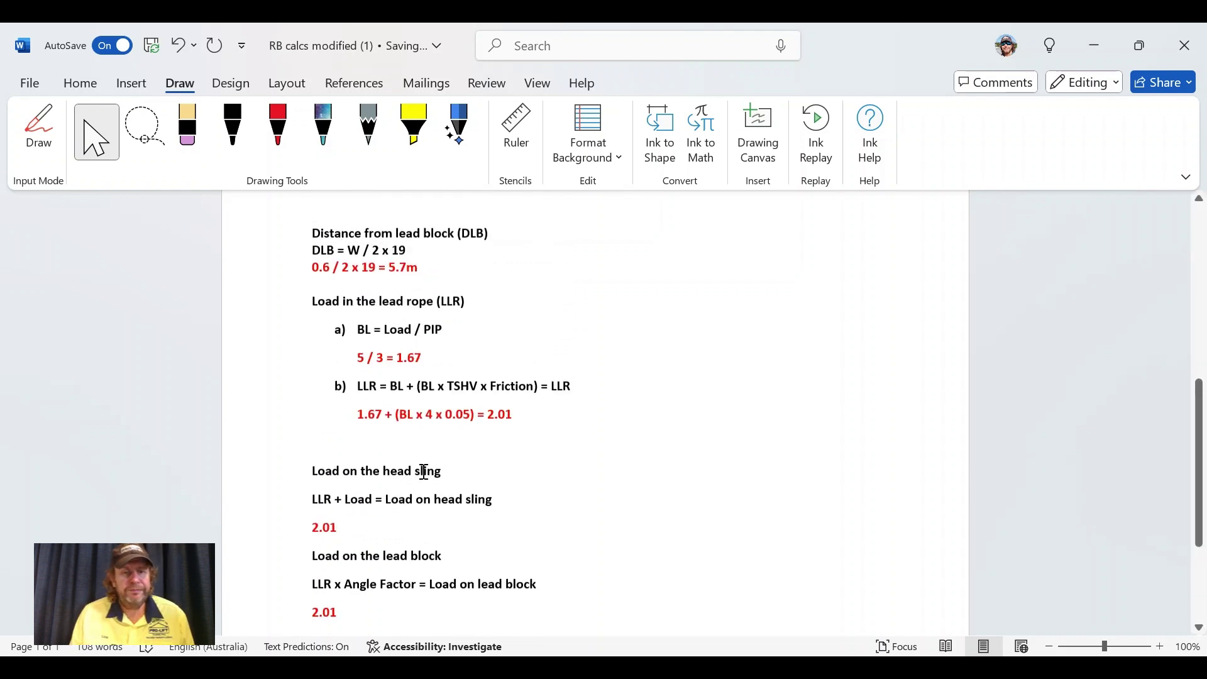
scroll(465, 478, down, 2)
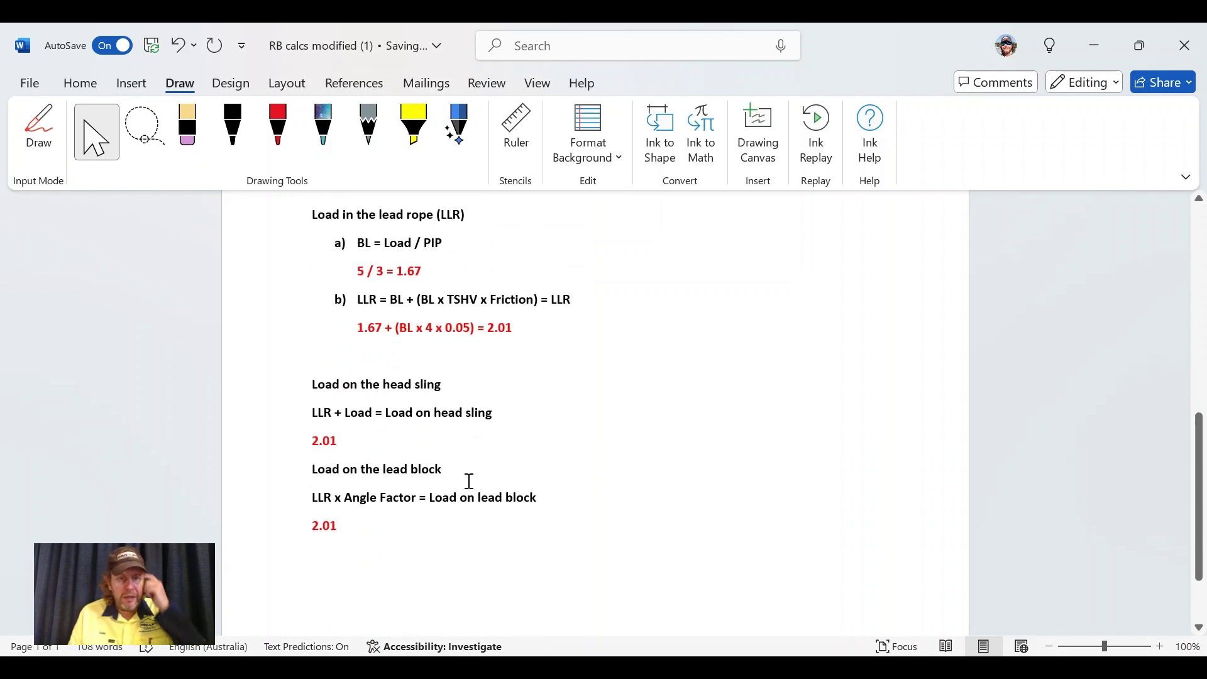
scroll(428, 371, up, 2)
Ink a red arrow at the lead rope and circle the top pulley on the crane diagram.
scroll(437, 371, up, 6)
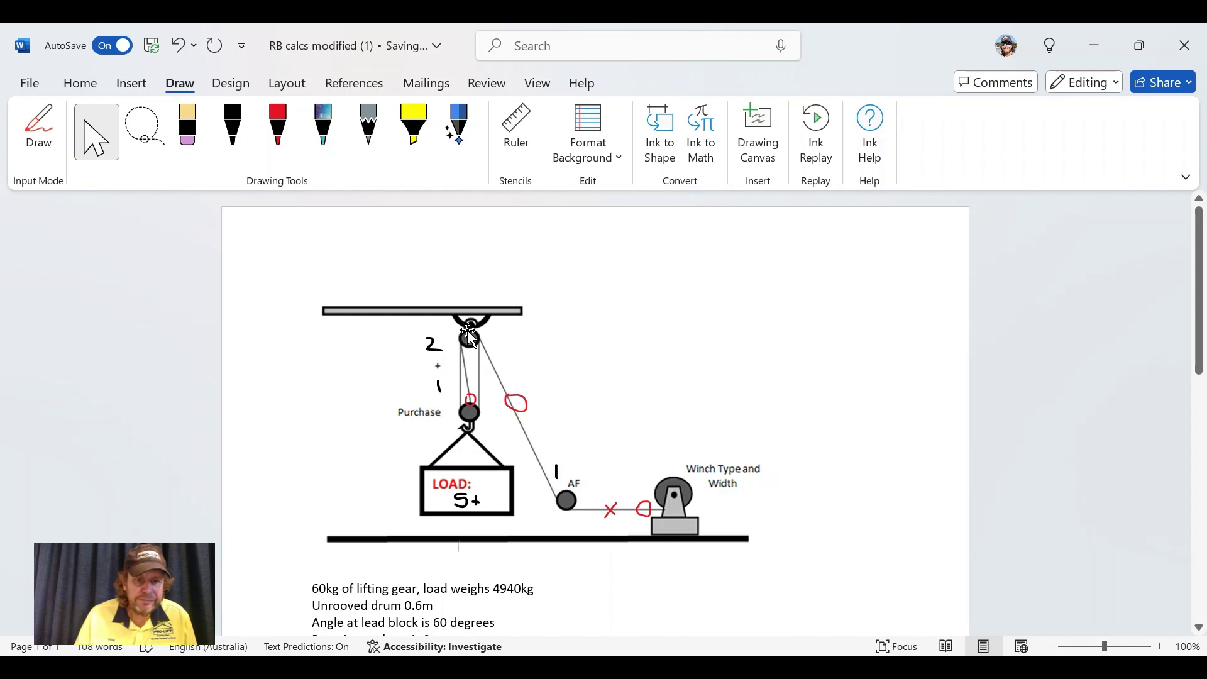
click(282, 151)
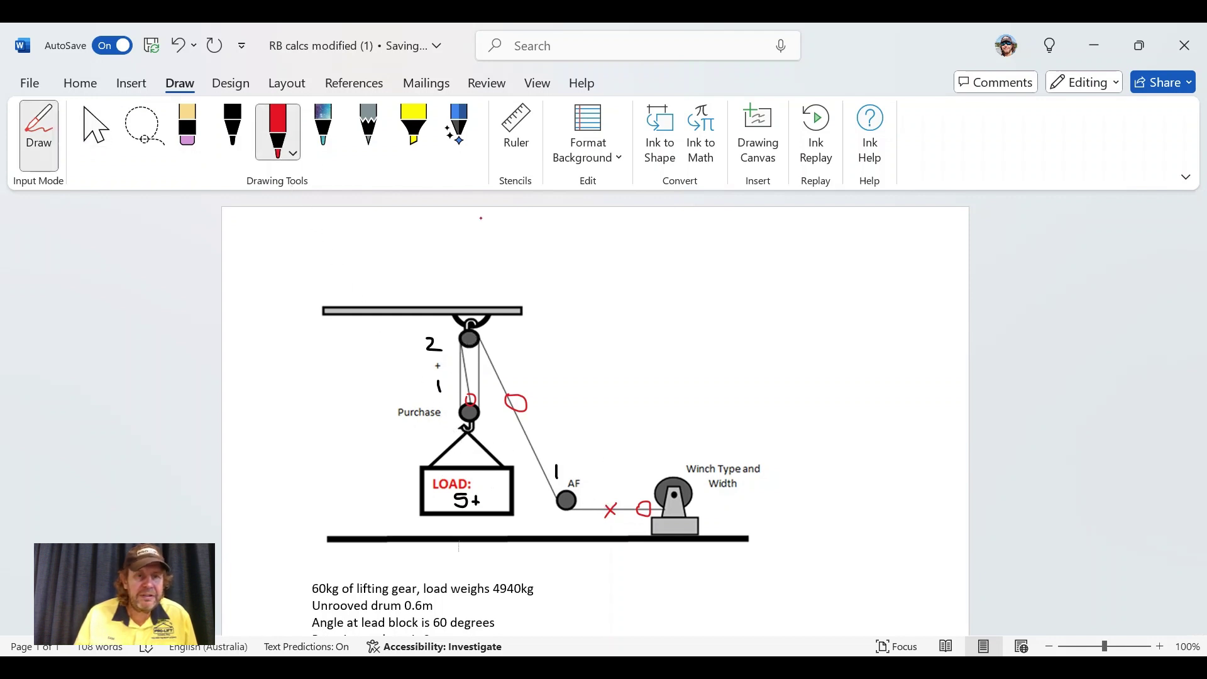
mouse_move(722, 295)
mouse_down()
mouse_move(546, 409)
mouse_move(580, 420)
mouse_up()
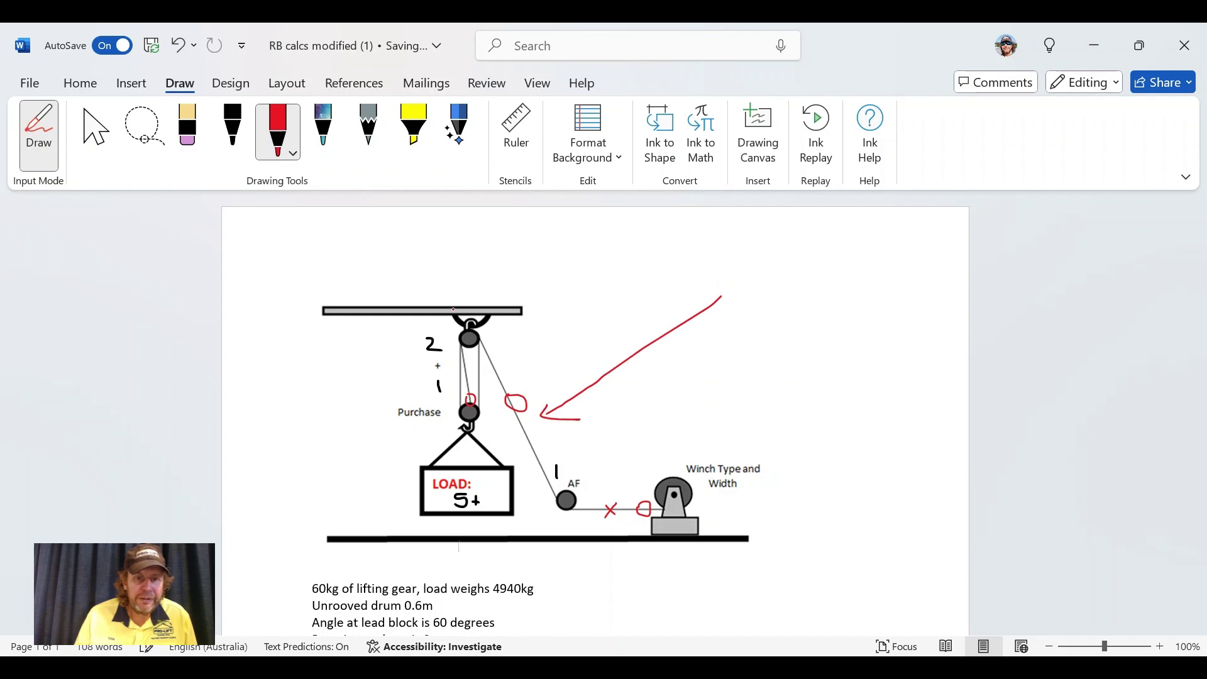
mouse_move(453, 310)
mouse_down()
mouse_move(440, 311)
mouse_move(508, 319)
mouse_move(448, 294)
mouse_move(482, 292)
mouse_up()
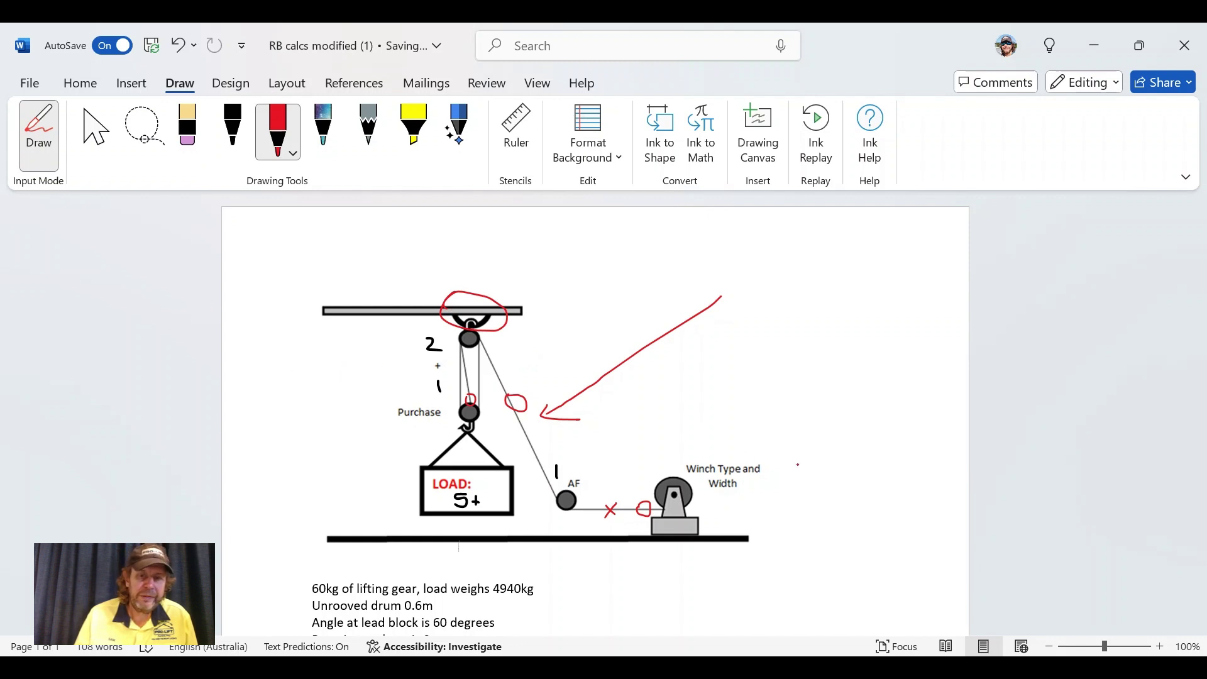
click(96, 129)
scroll(516, 342, down, 2)
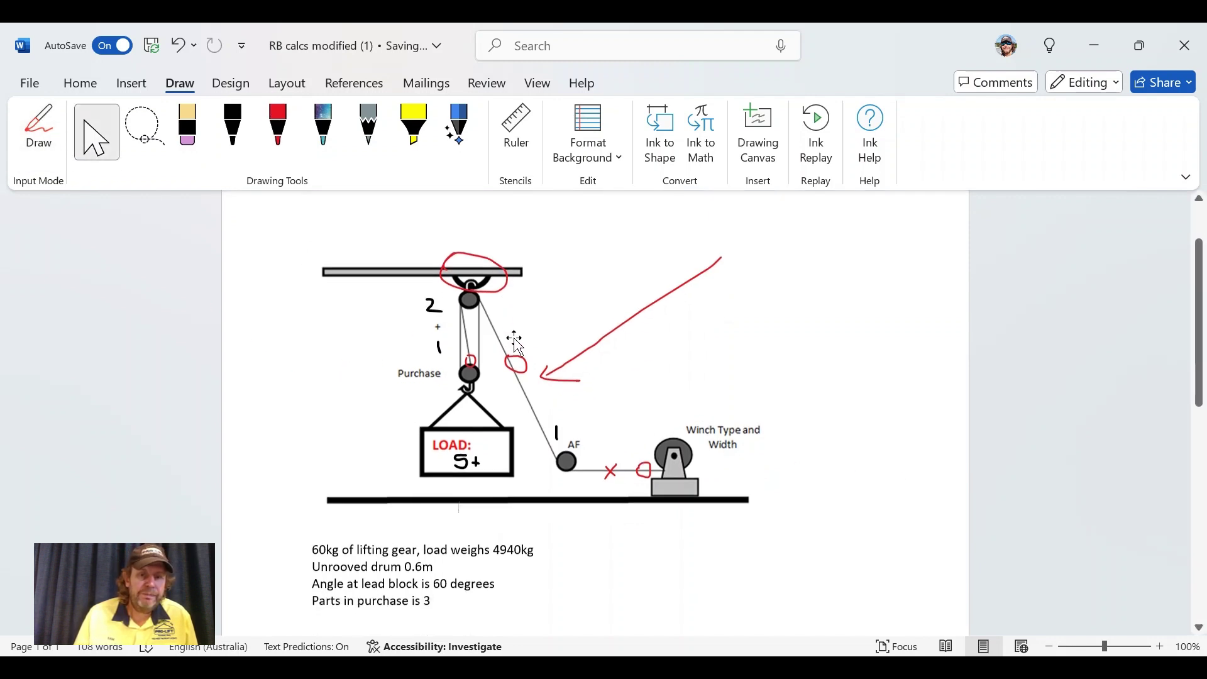
scroll(516, 343, down, 3)
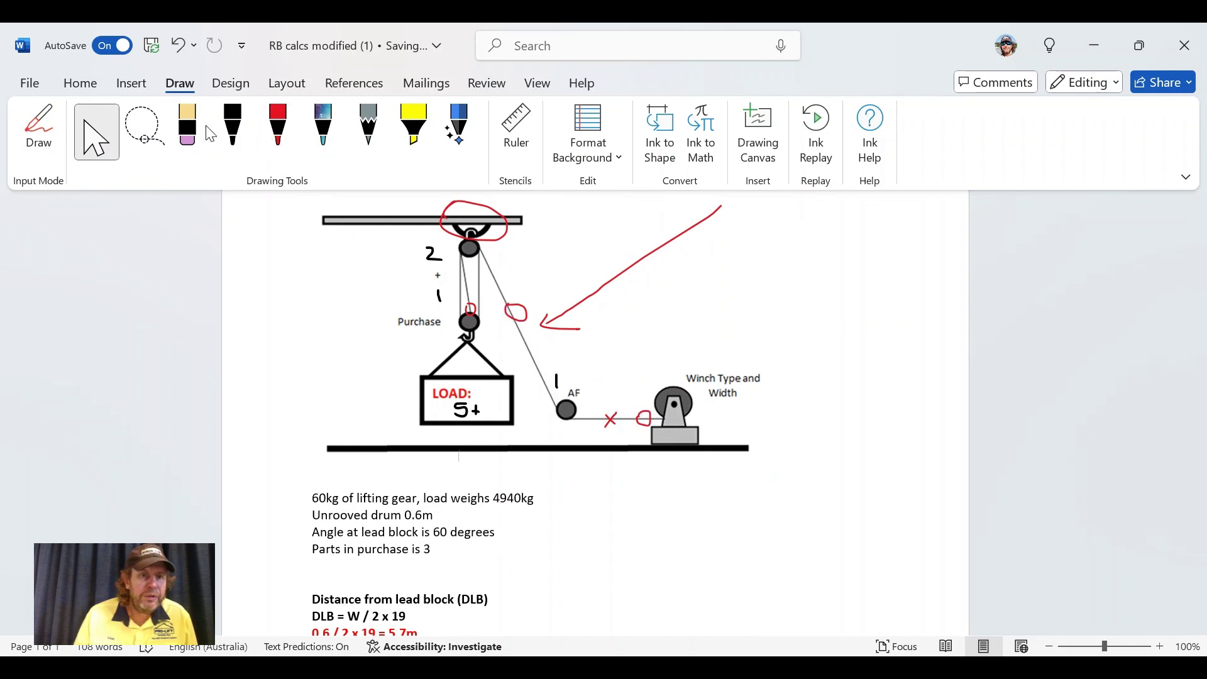
Handwrite 2.01 in red beside the arrow, circle the LOAD box, and add an arrowhead at the top pulley.
click(277, 126)
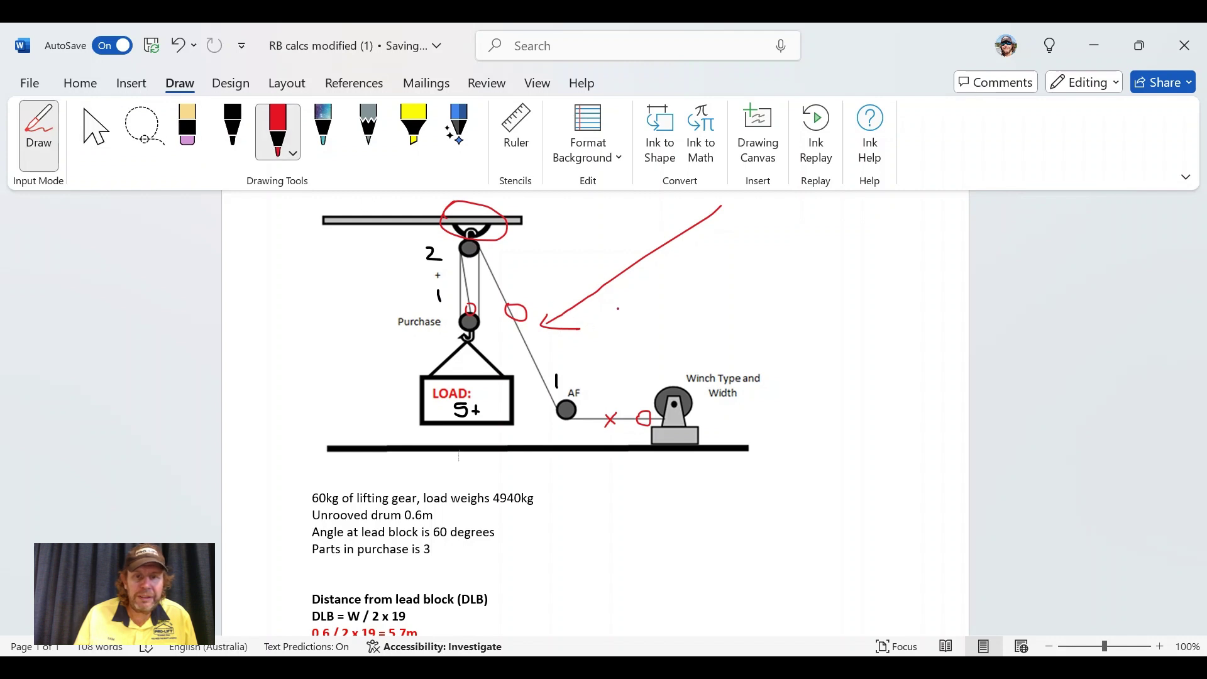
mouse_move(618, 309)
mouse_down()
mouse_move(660, 312)
mouse_move(688, 321)
mouse_move(685, 303)
mouse_move(669, 303)
mouse_move(702, 323)
mouse_up()
mouse_move(473, 387)
mouse_down()
mouse_move(414, 397)
mouse_move(504, 441)
mouse_move(528, 416)
mouse_move(443, 376)
mouse_up()
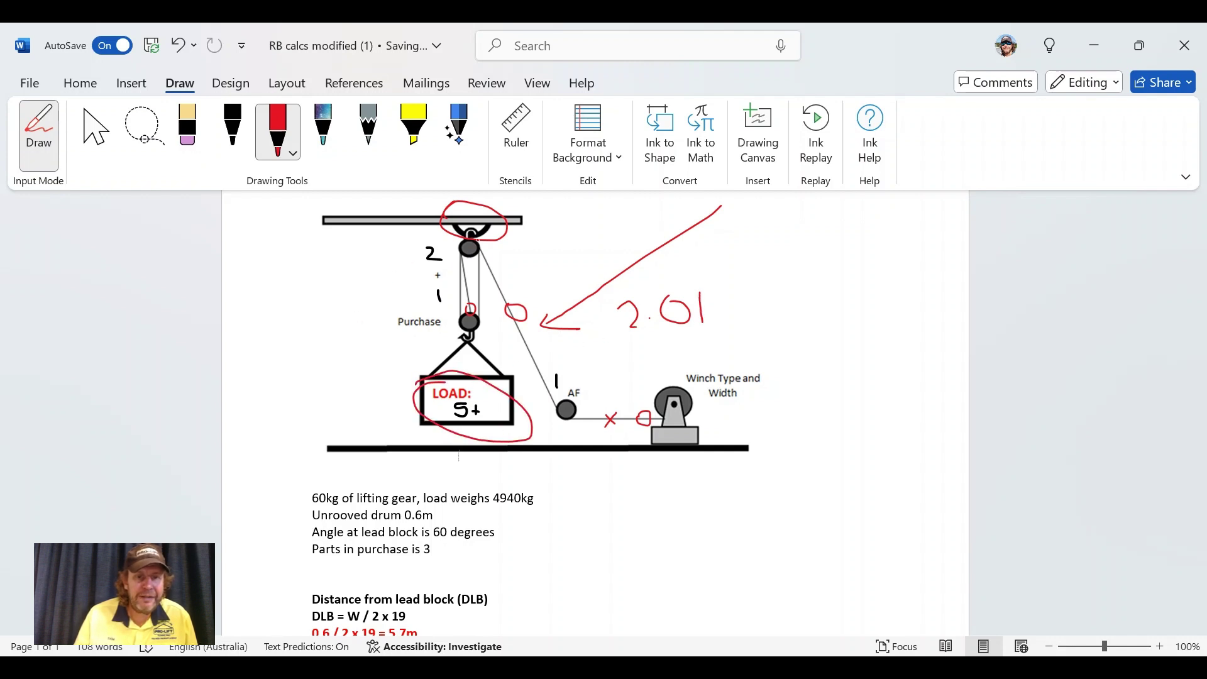
mouse_move(550, 268)
mouse_down()
mouse_move(510, 243)
mouse_move(551, 250)
mouse_up()
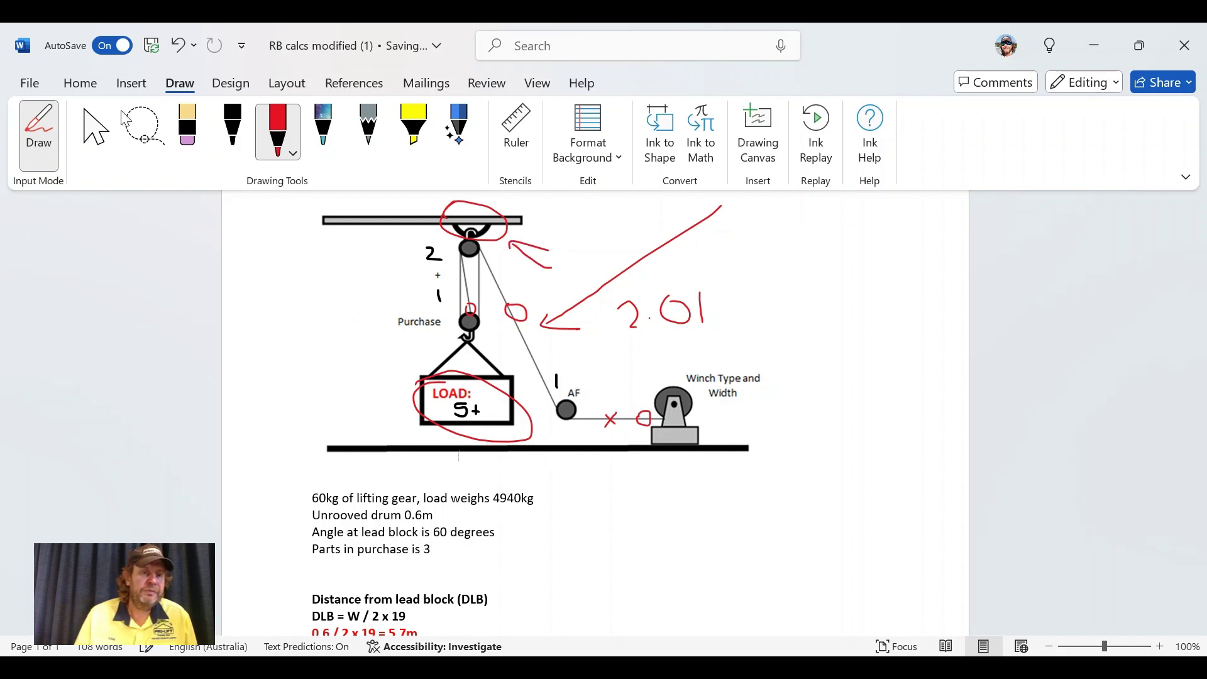
click(96, 129)
scroll(534, 510, down, 5)
scroll(555, 526, down, 4)
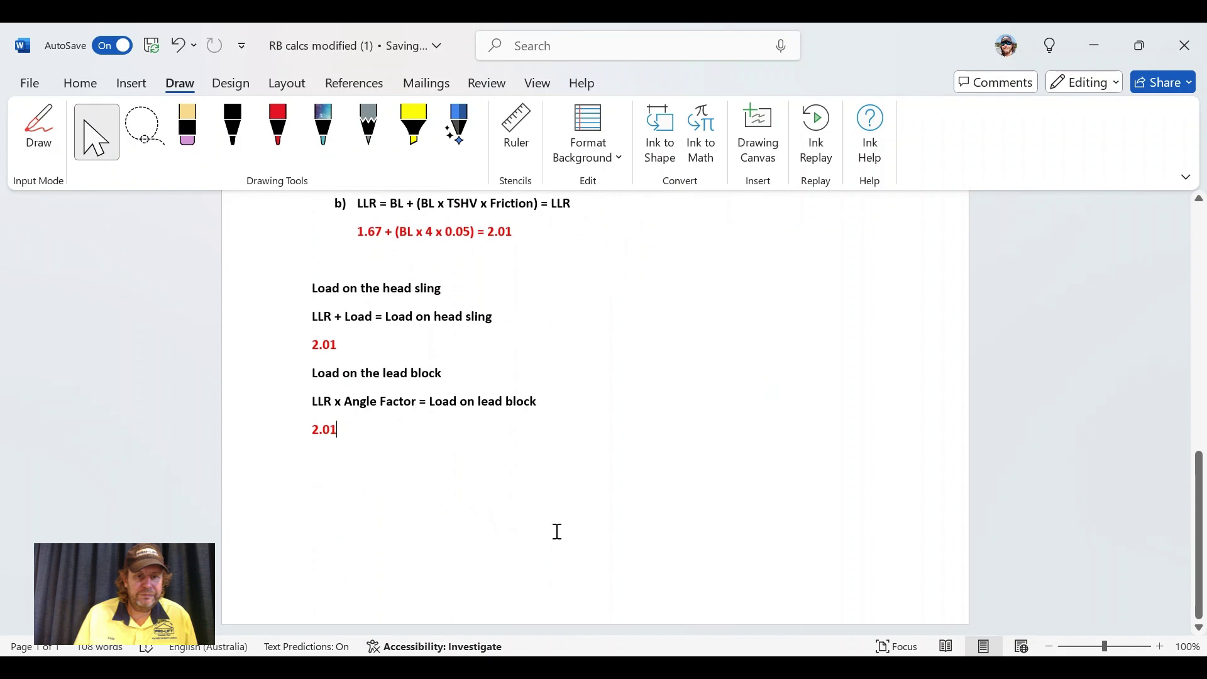
Complete the head sling answer as '2.01 + 5 = 7.01 tonnes' and continue the lead-block line with 'x'.
click(342, 339)
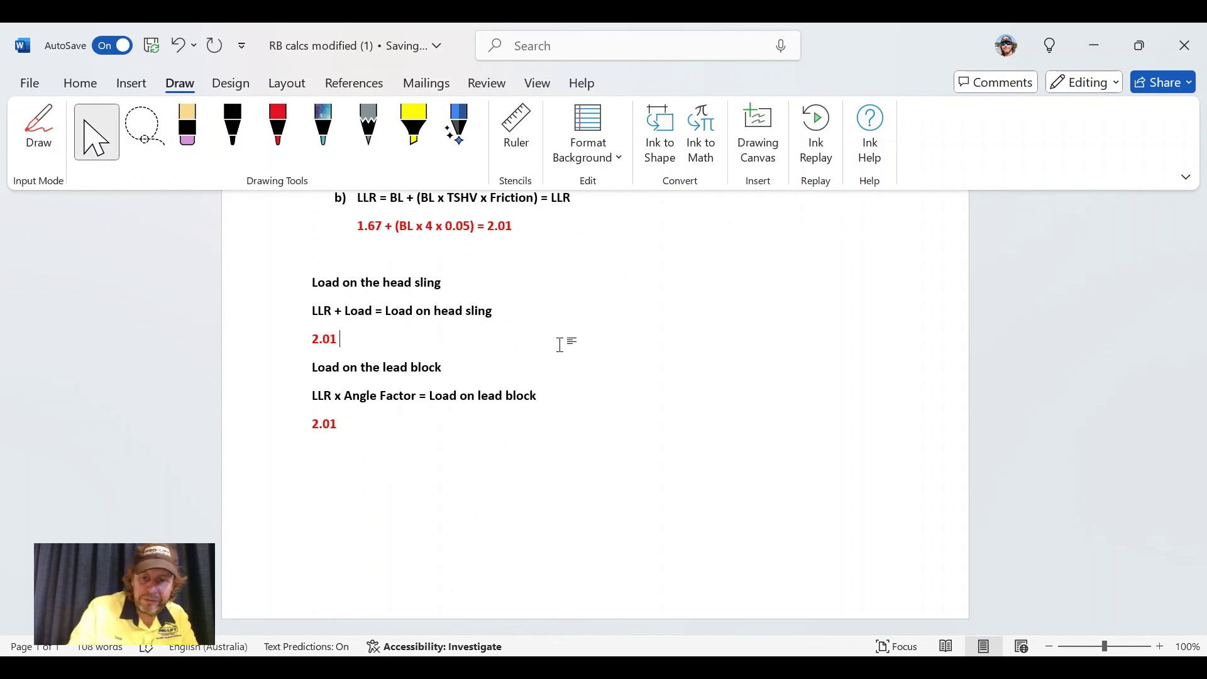
text(+ 5)
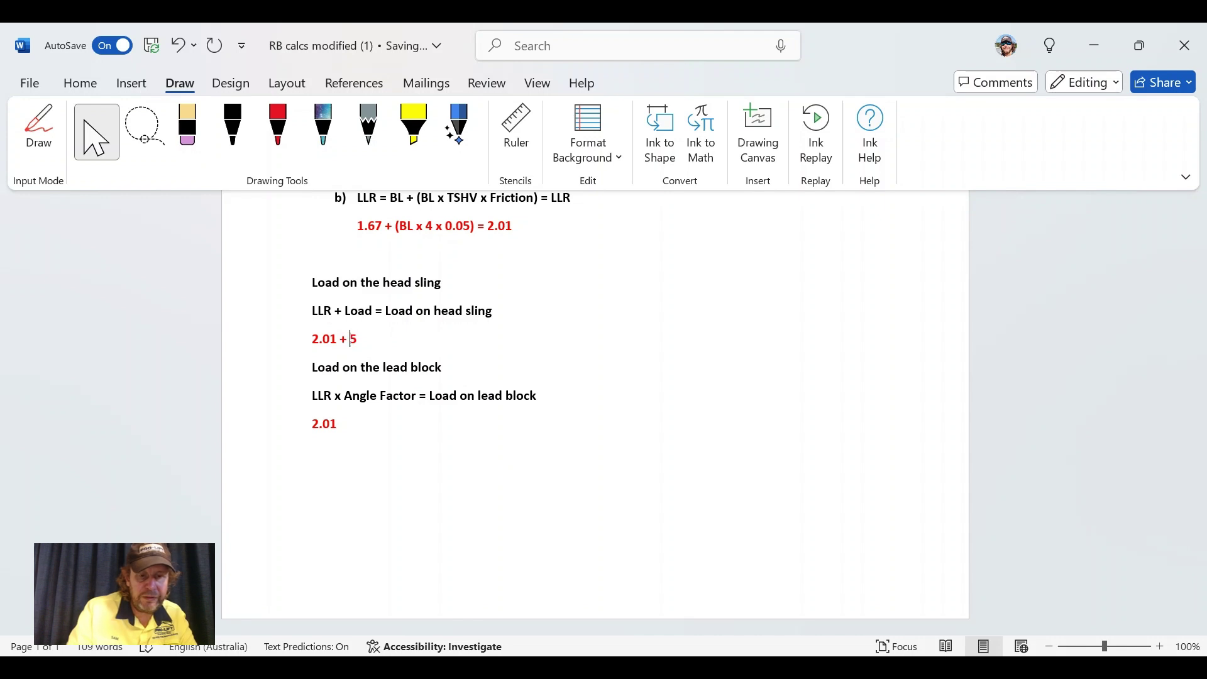
text( =)
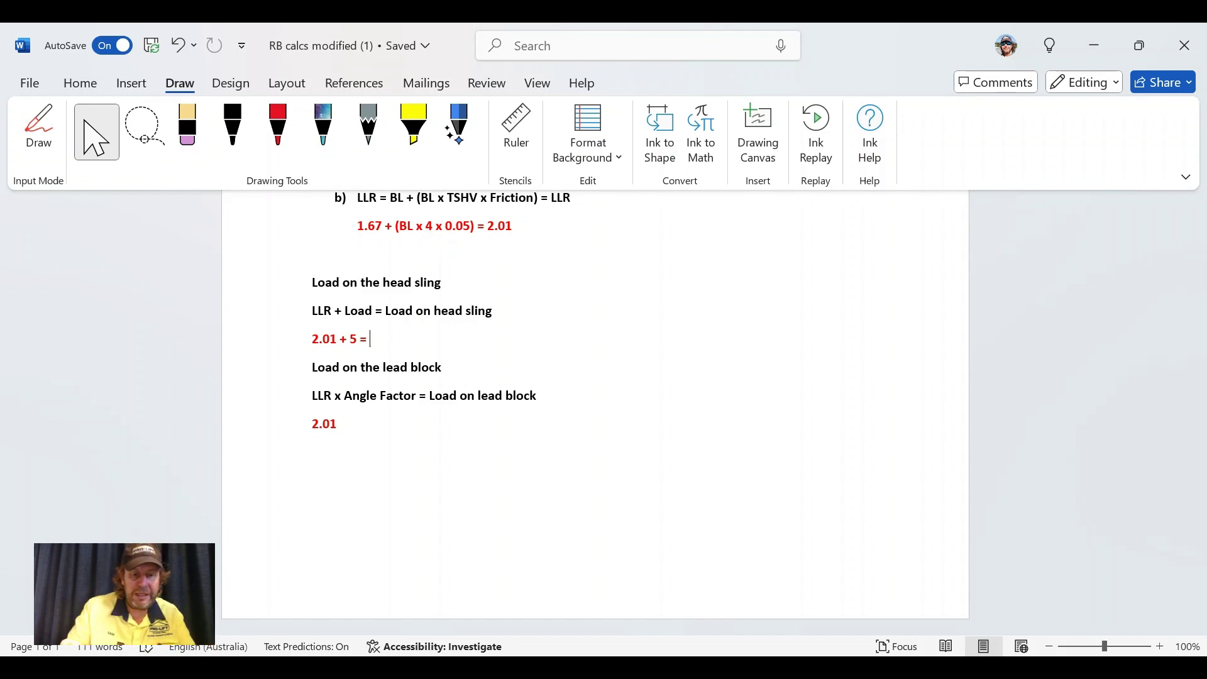
text(7.)
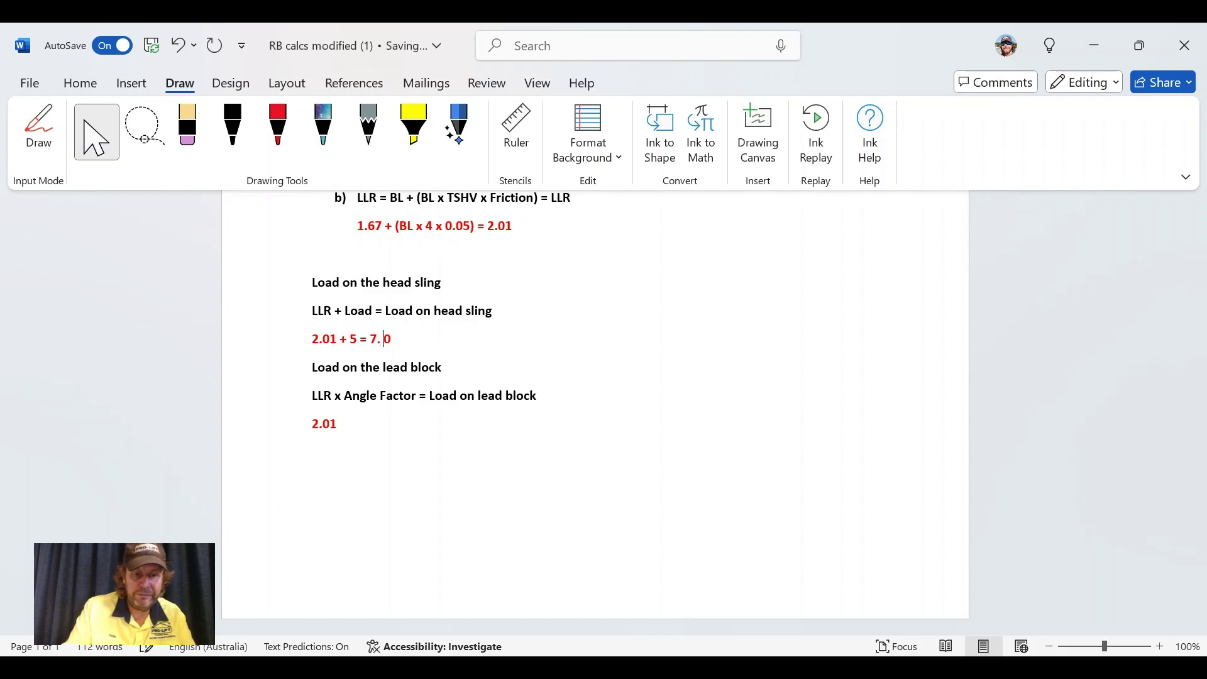
text(01)
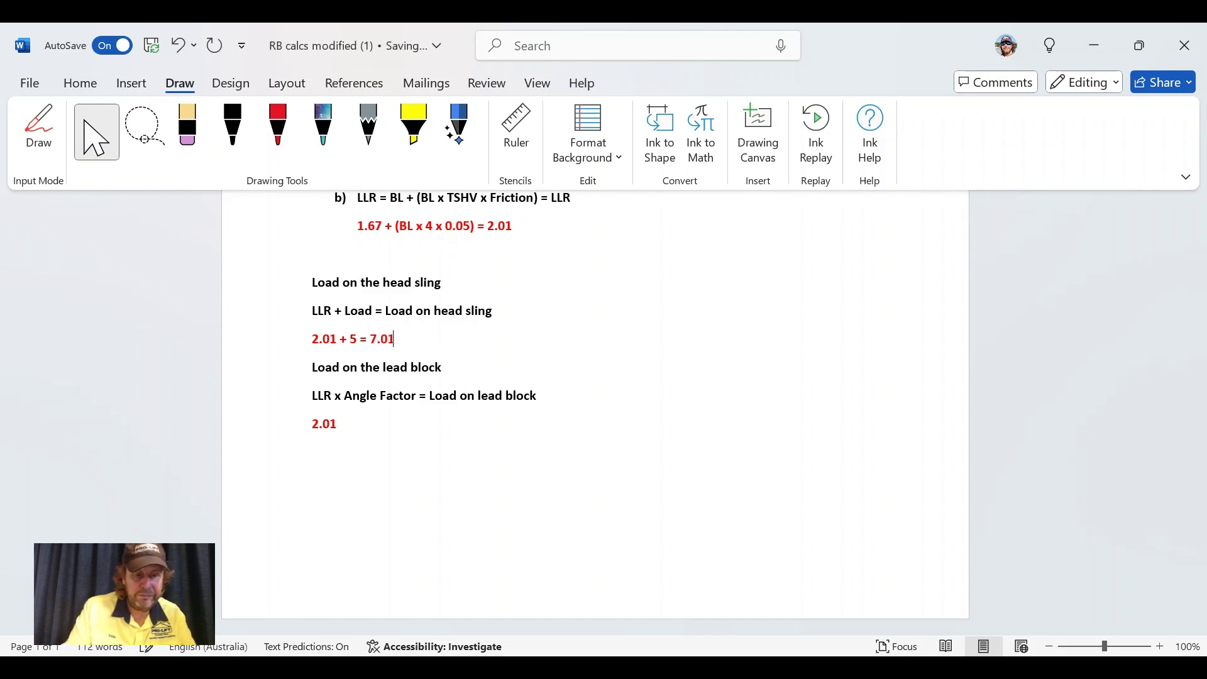
text( tonnes)
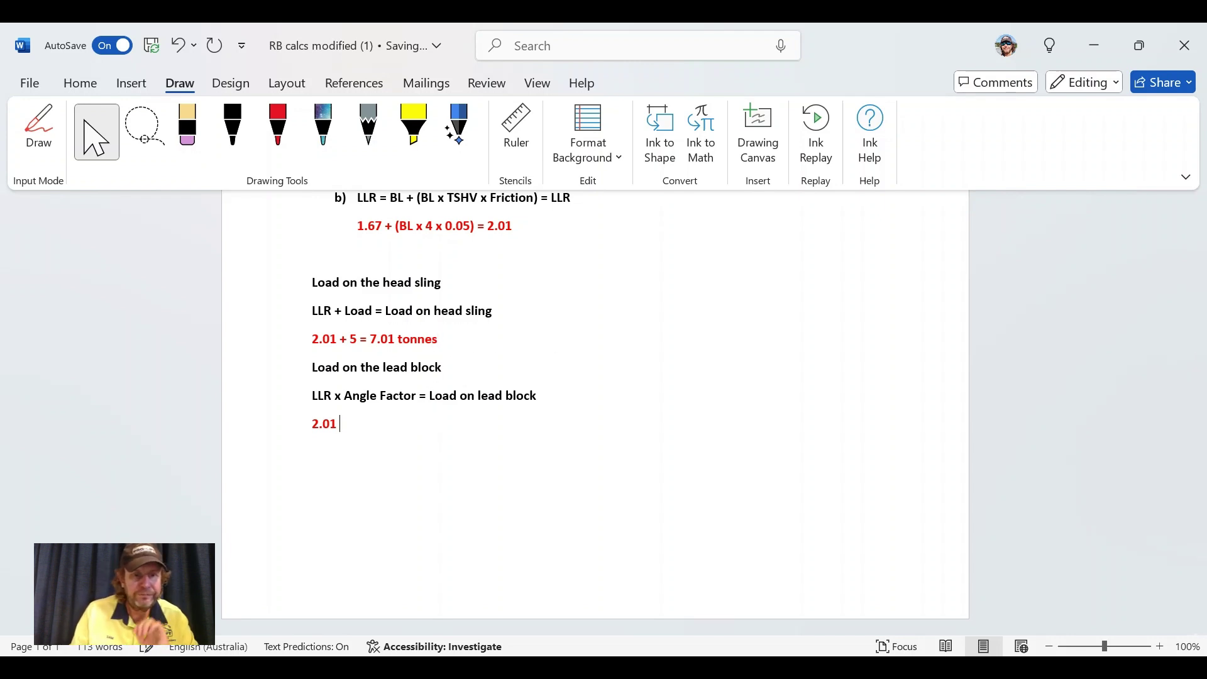
text(x)
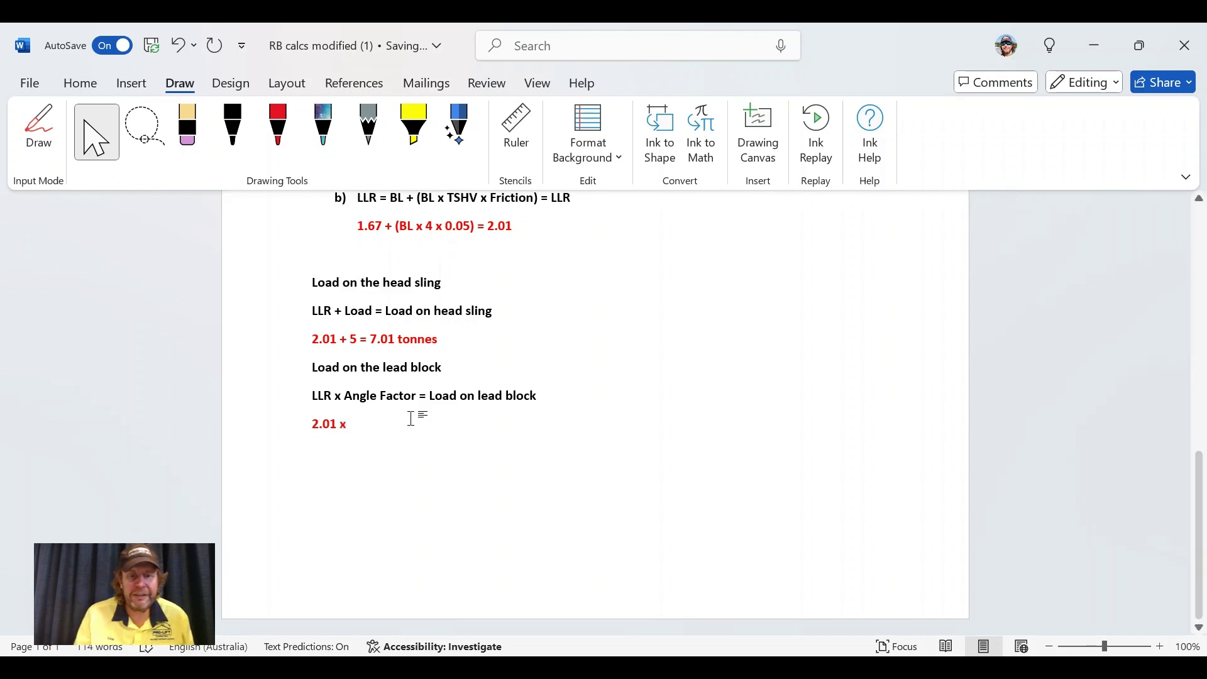
Ink a red arrow from the AF lead block pointing down-right.
scroll(528, 353, up, 10)
scroll(586, 396, down, 5)
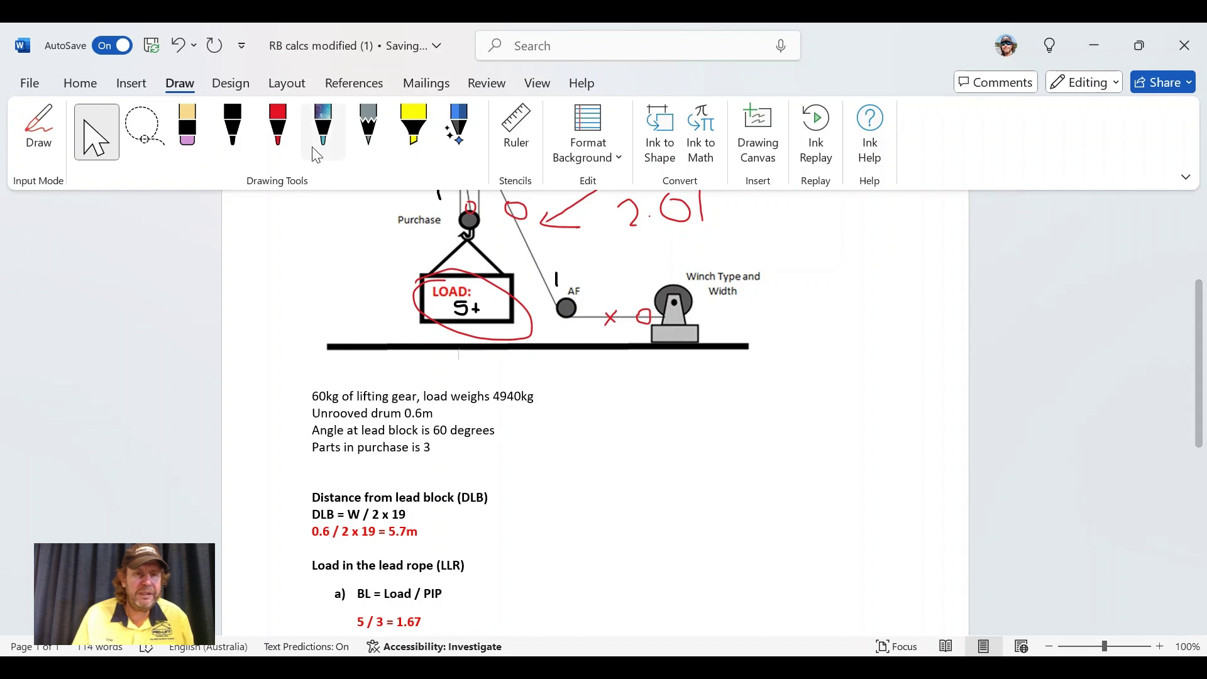
click(277, 129)
drag(579, 315, 642, 410)
drag(576, 334, 596, 333)
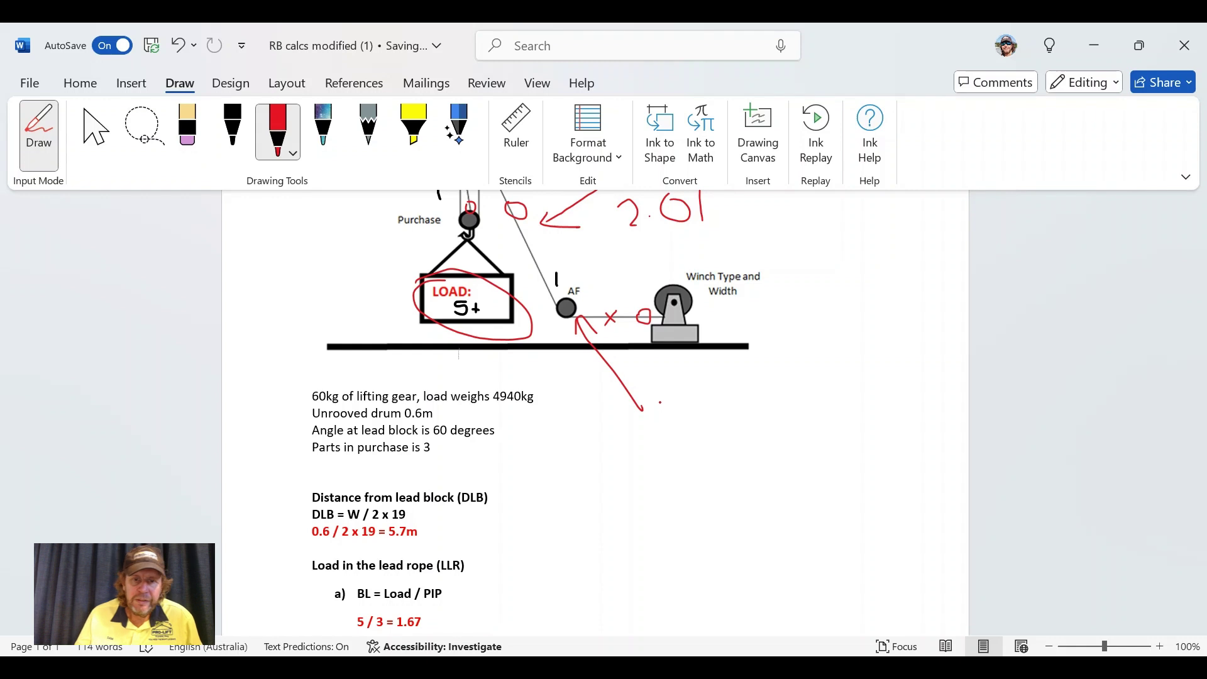
Handwrite the angle factors 1.73 = 60° and 1.41 = 90° in red, circling 1.73 = 60°.
mouse_move(661, 402)
mouse_down()
mouse_move(698, 397)
mouse_move(691, 416)
mouse_move(718, 397)
mouse_move(712, 425)
mouse_move(657, 487)
mouse_move(650, 478)
mouse_move(756, 412)
mouse_move(794, 412)
mouse_move(800, 388)
mouse_move(742, 412)
mouse_up()
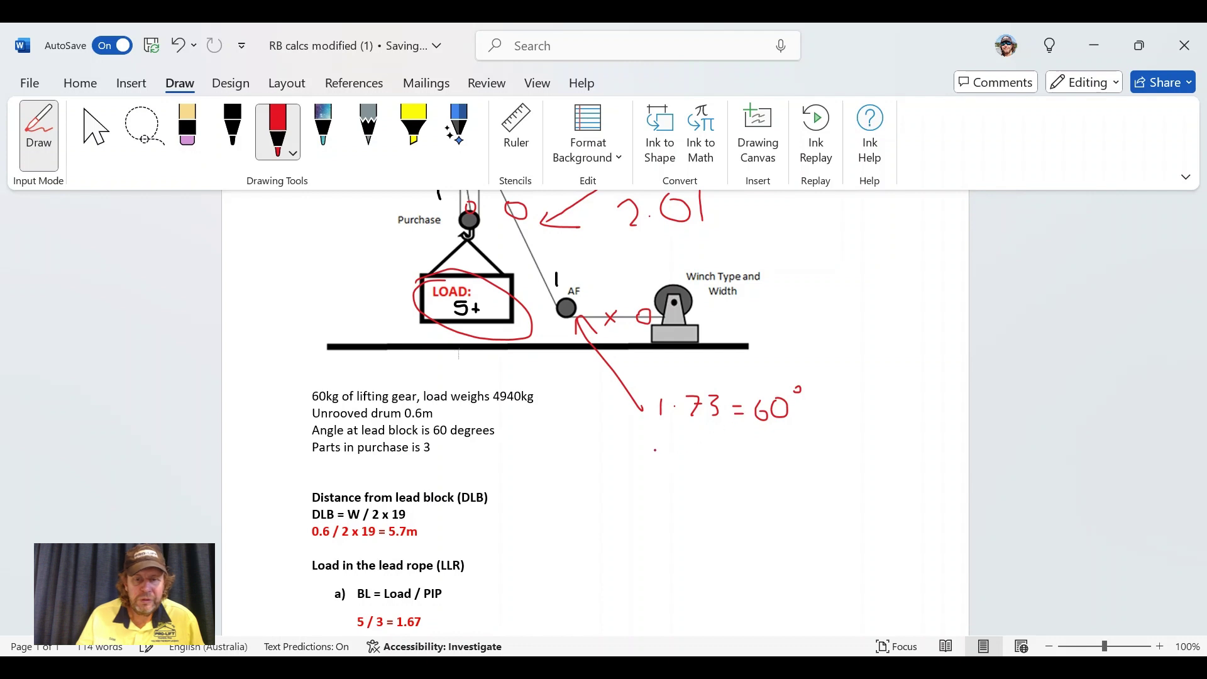
mouse_move(661, 447)
mouse_down()
mouse_move(662, 459)
mouse_move(718, 453)
mouse_move(704, 462)
mouse_move(760, 459)
mouse_move(770, 446)
mouse_move(799, 463)
mouse_move(795, 441)
mouse_up()
click(678, 454)
click(813, 439)
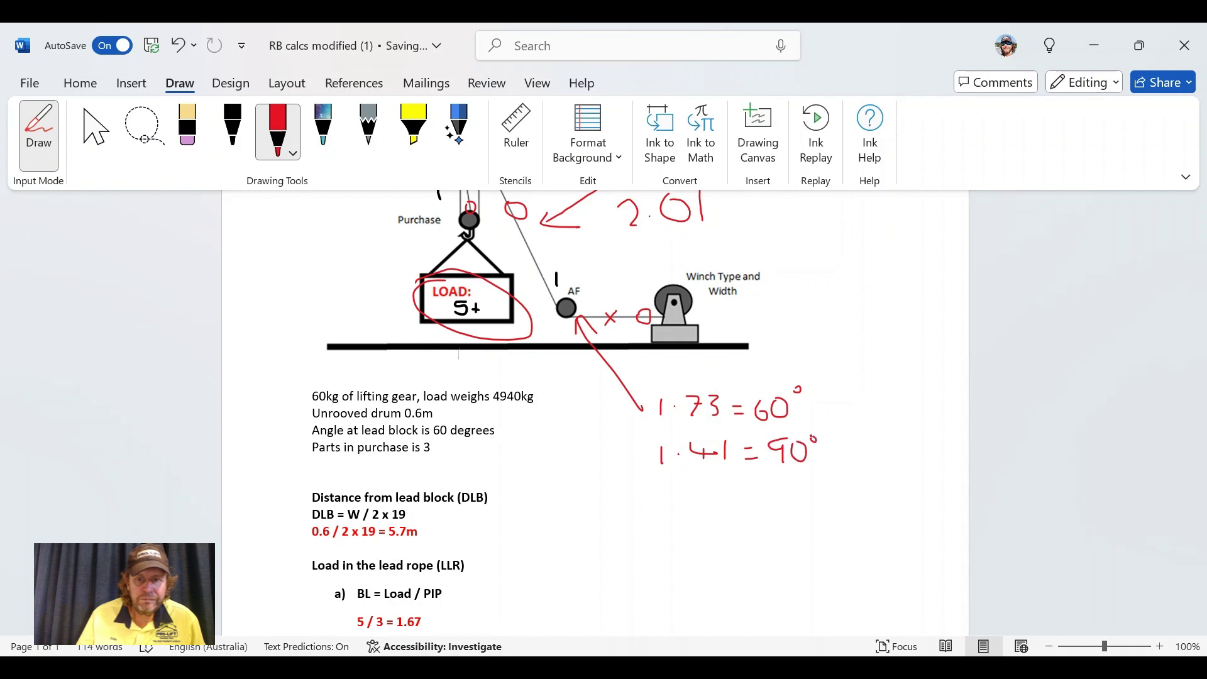
mouse_move(764, 380)
mouse_down()
mouse_move(709, 381)
mouse_move(656, 404)
mouse_move(715, 428)
mouse_move(790, 431)
mouse_move(812, 414)
mouse_move(803, 387)
mouse_move(762, 378)
mouse_up()
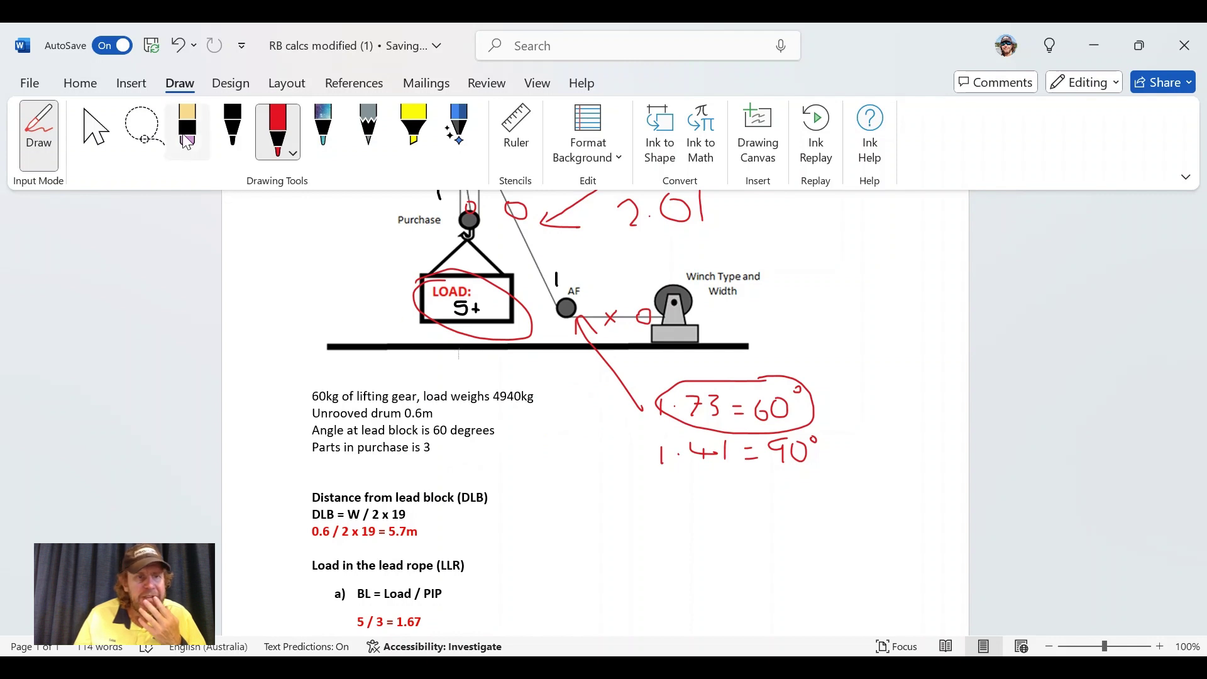
Type '1.73 = 3.48 tonnes' after '2.01 x' on the red lead-block answer line.
click(96, 125)
scroll(547, 512, up, 3)
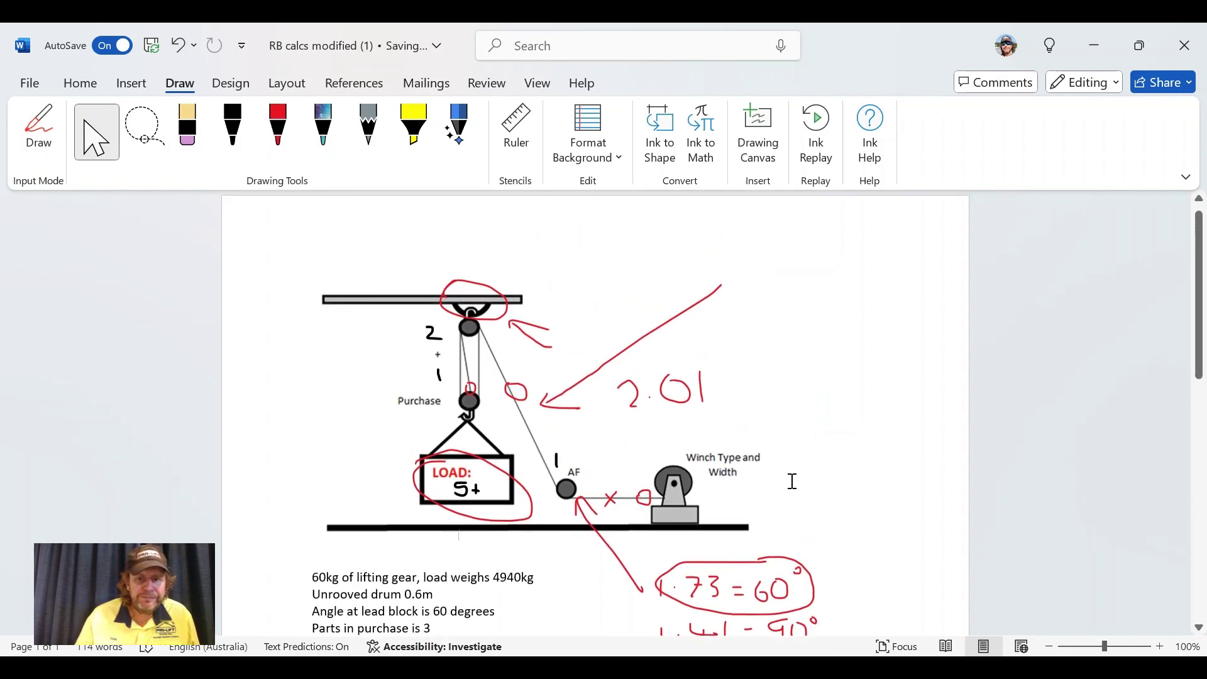
scroll(790, 483, down, 2)
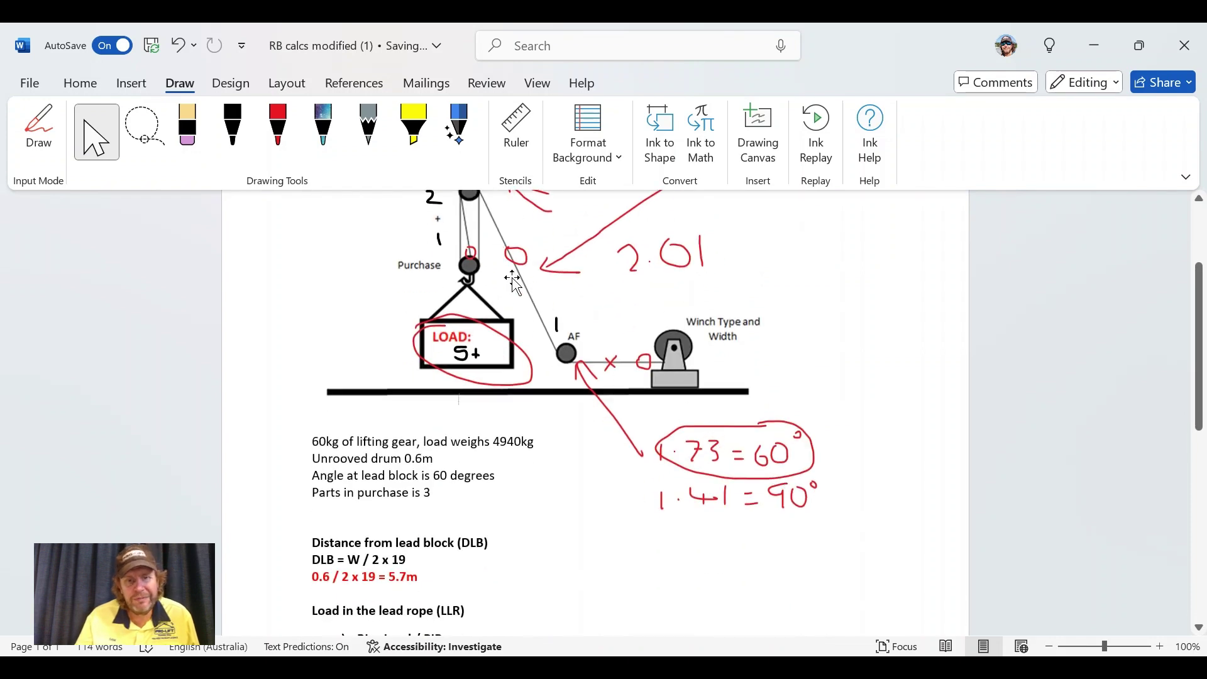
scroll(734, 361, down, 2)
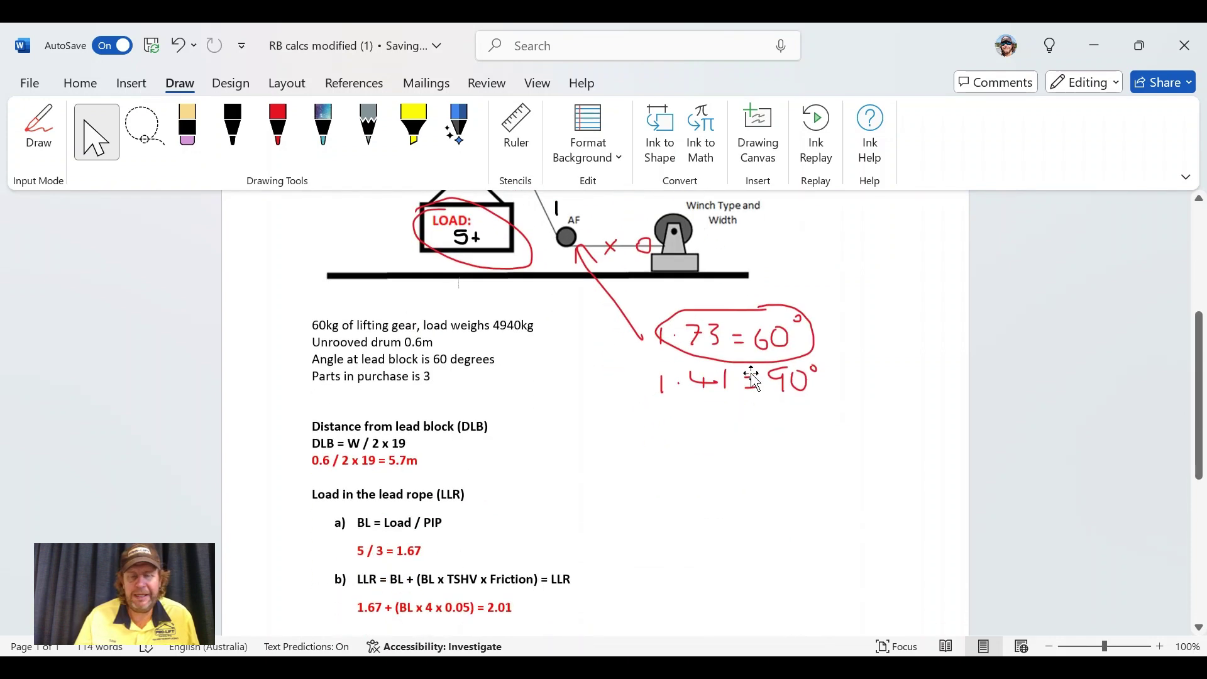
scroll(762, 378, up, 4)
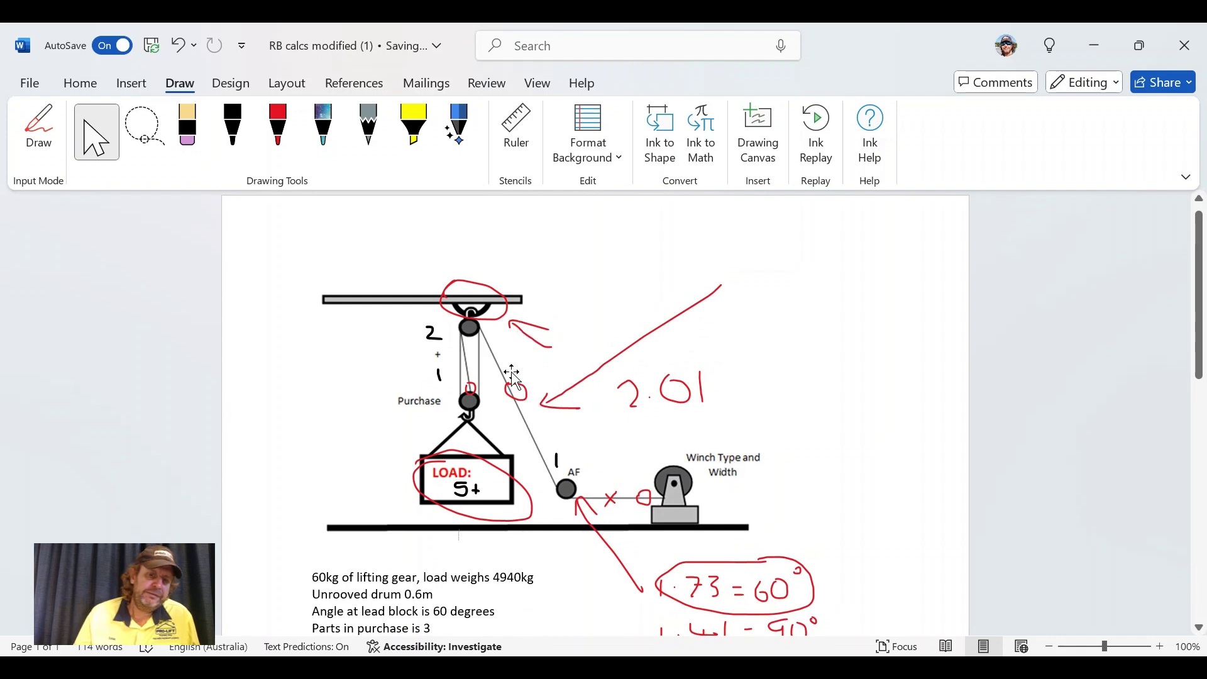
scroll(692, 462, down, 2)
scroll(698, 459, down, 10)
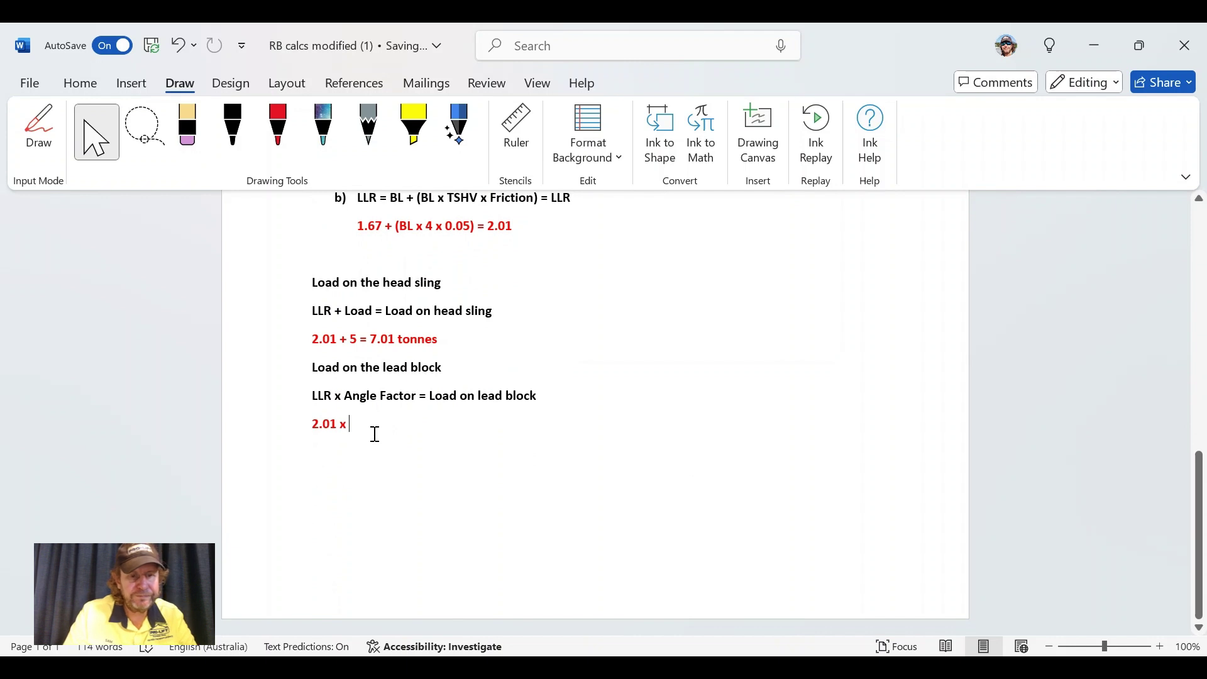
text(1.)
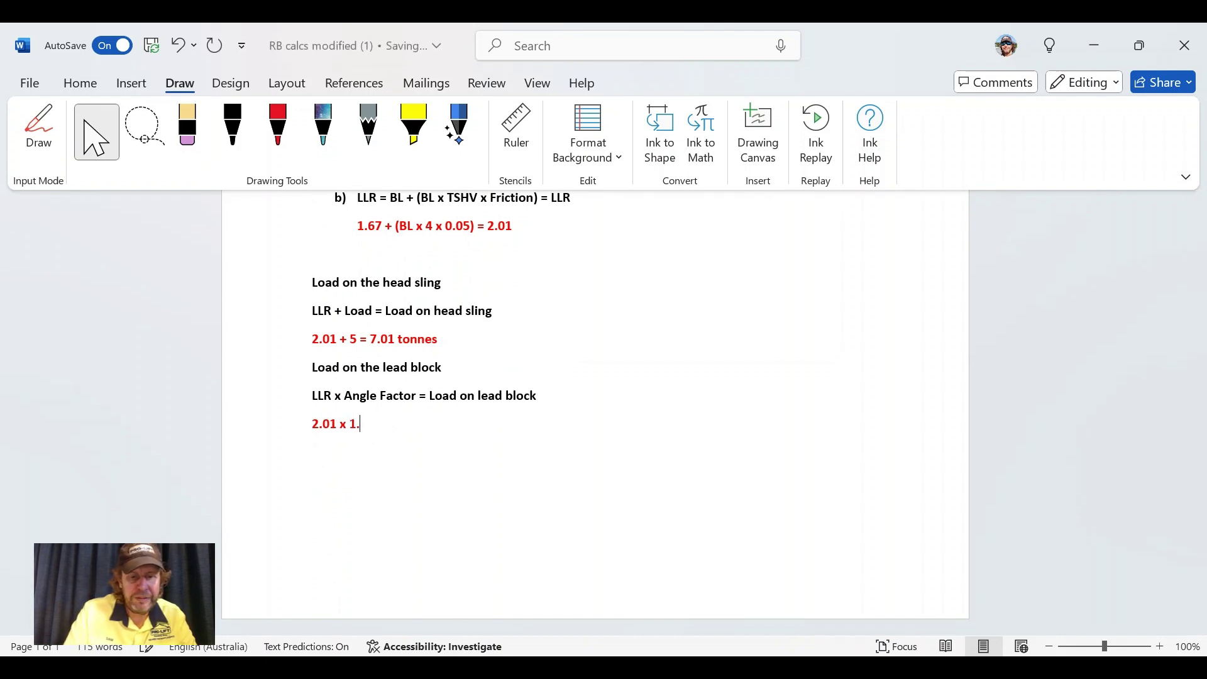
text(73 =)
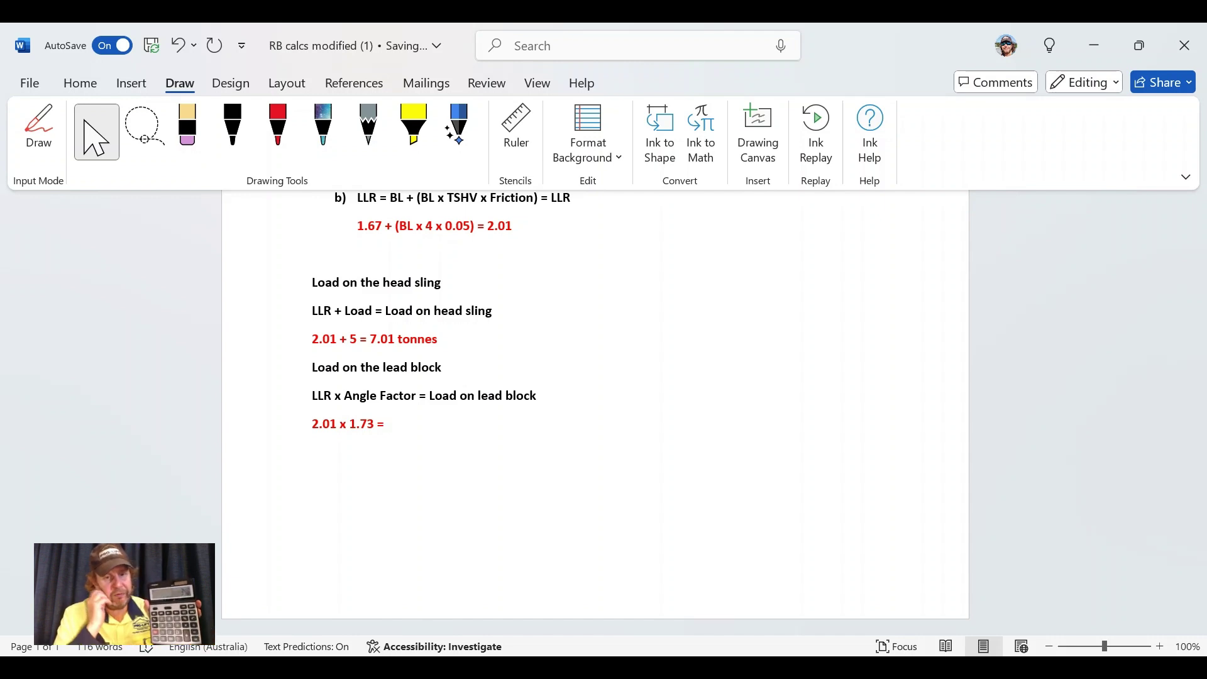
text(3)
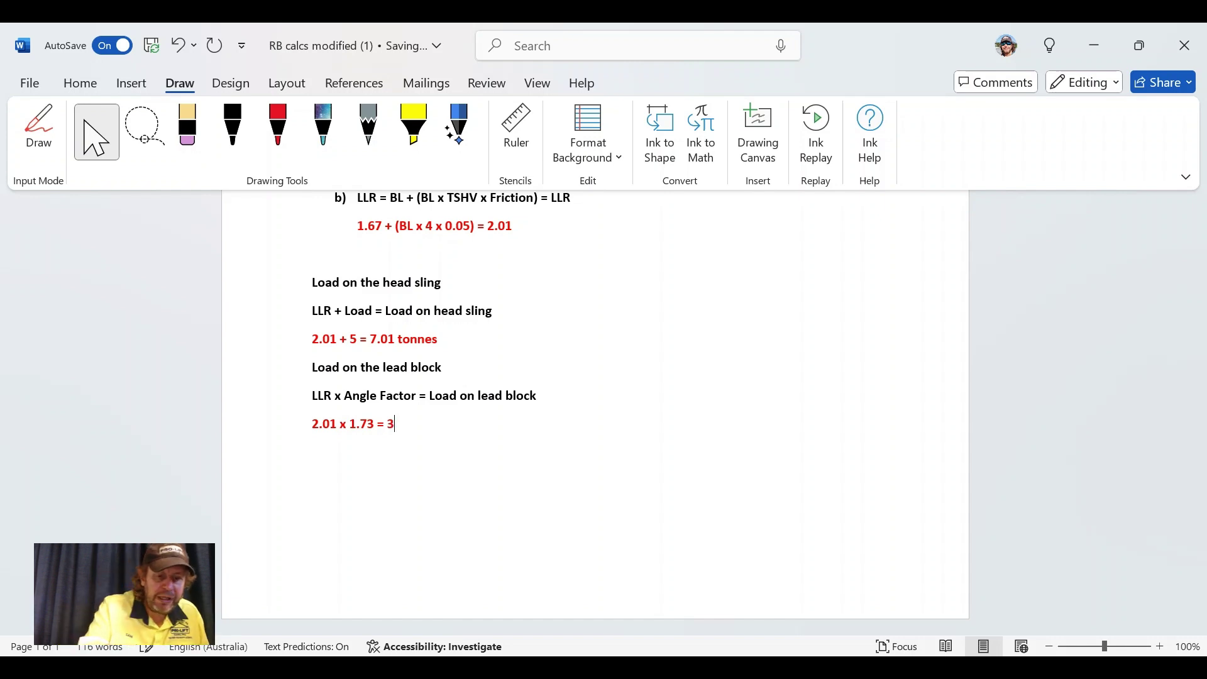
text(.4)
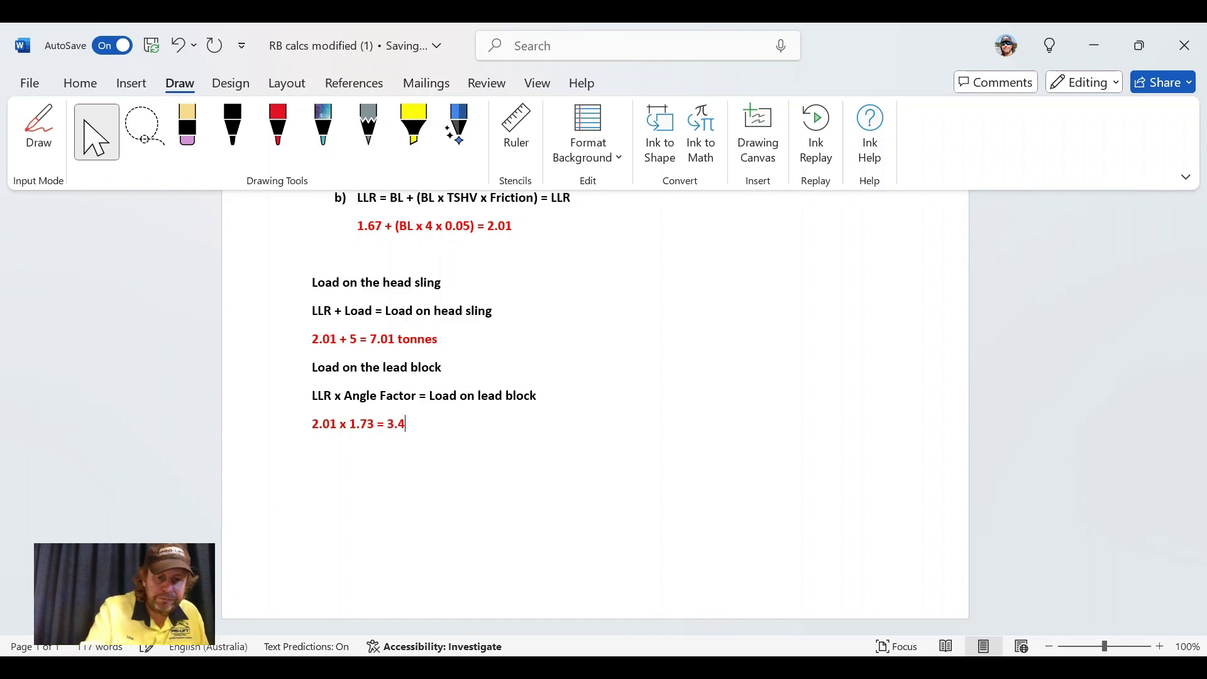
text(8)
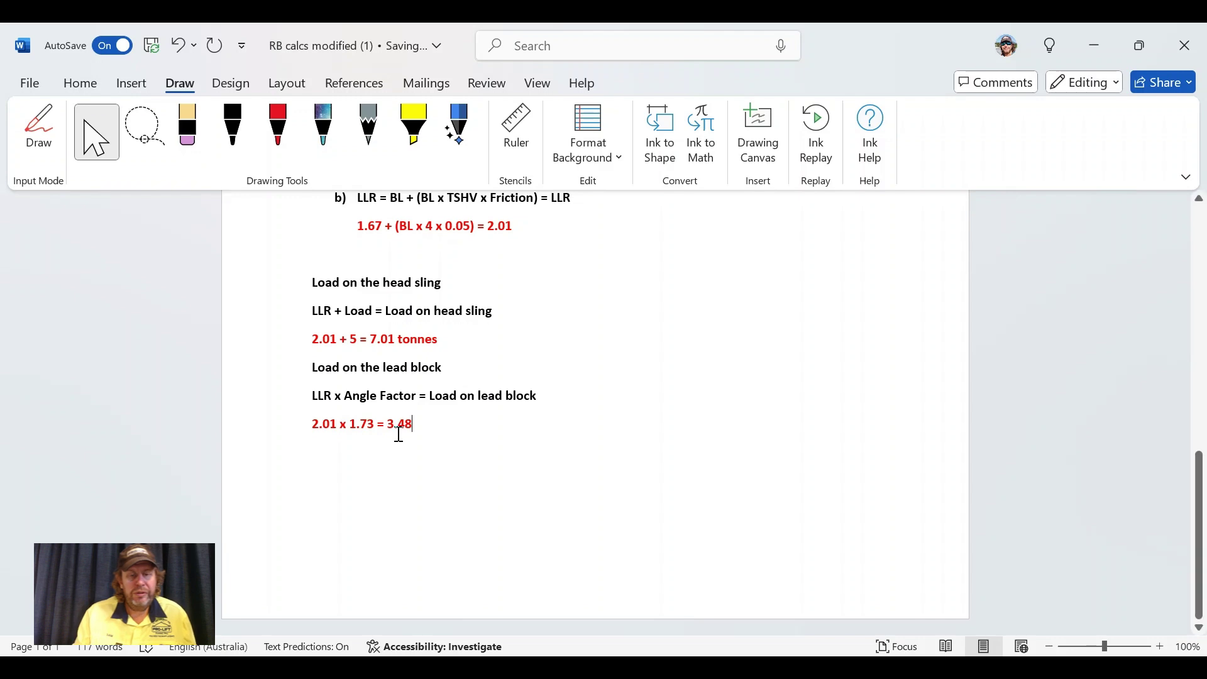
text( tonnes)
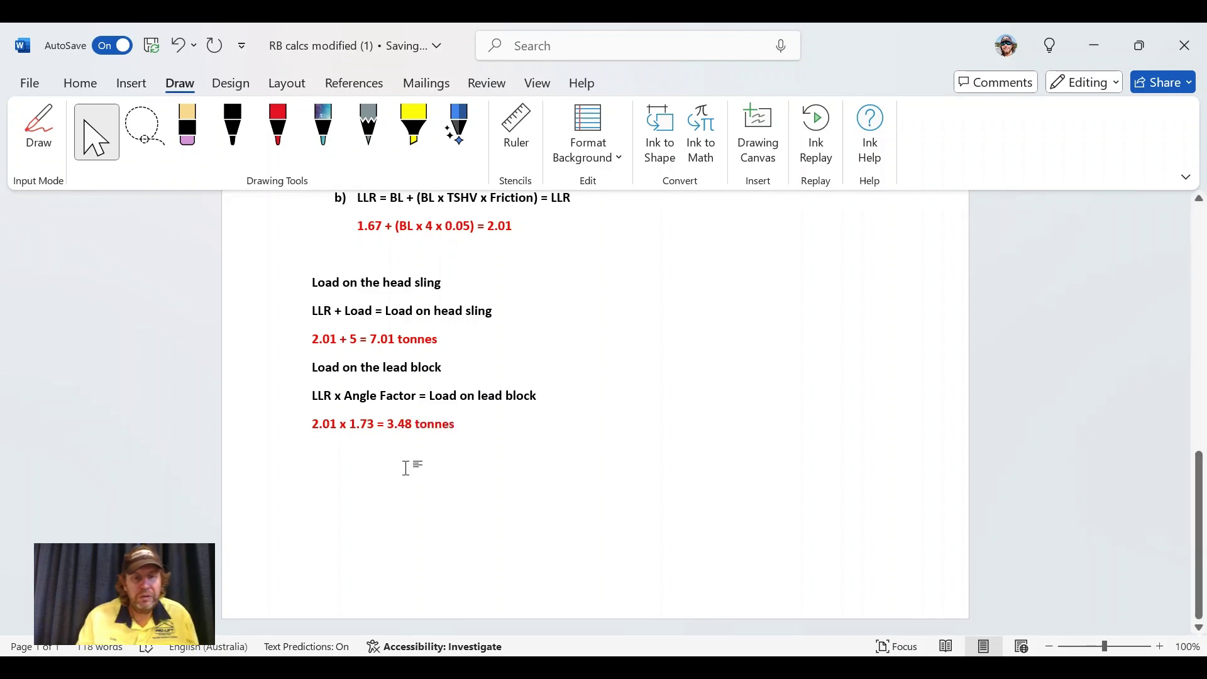
Ink 1.73 in black beside the AF lead block with a black arrow pointing up at it.
scroll(509, 453, up, 10)
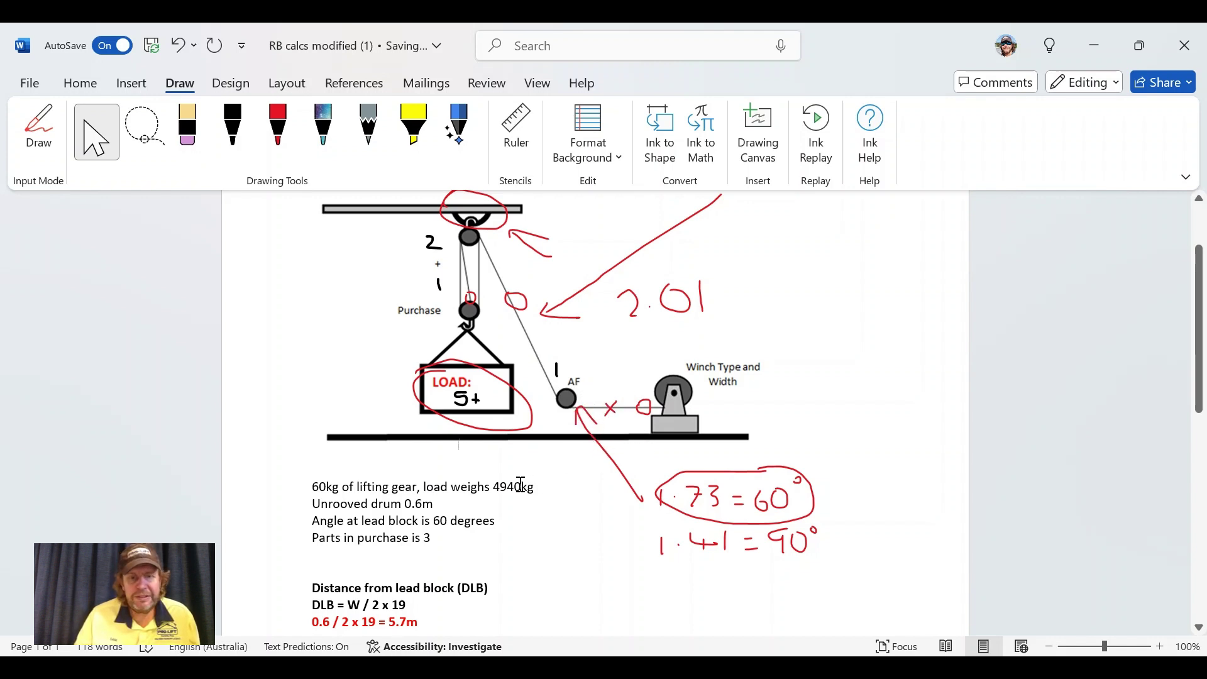
click(233, 129)
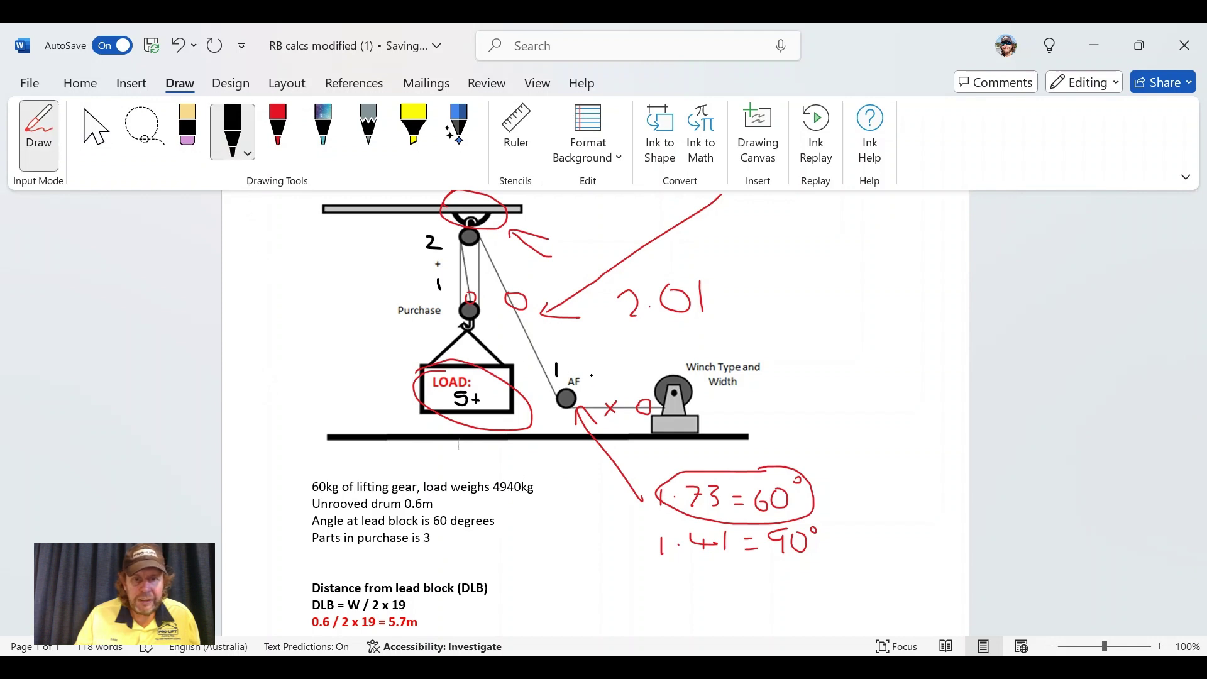
mouse_move(592, 374)
mouse_down()
mouse_move(593, 390)
mouse_move(631, 385)
mouse_move(625, 393)
mouse_up()
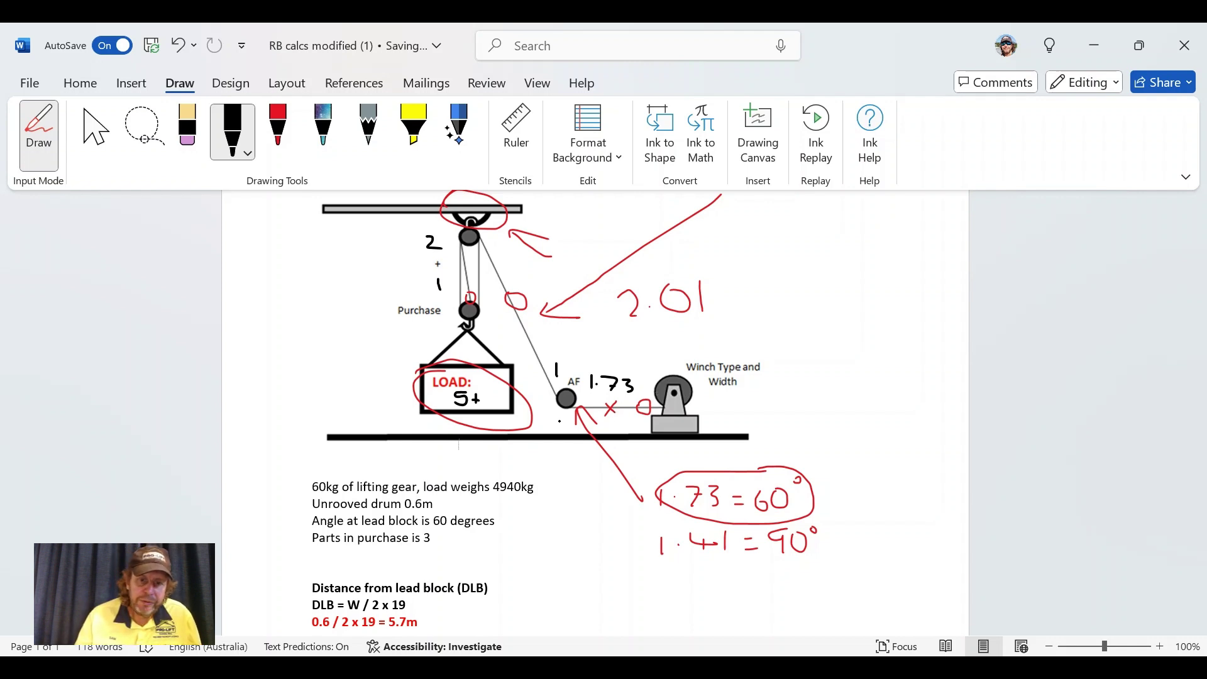
mouse_move(561, 419)
mouse_down()
mouse_move(547, 464)
mouse_move(561, 418)
mouse_move(567, 438)
mouse_up()
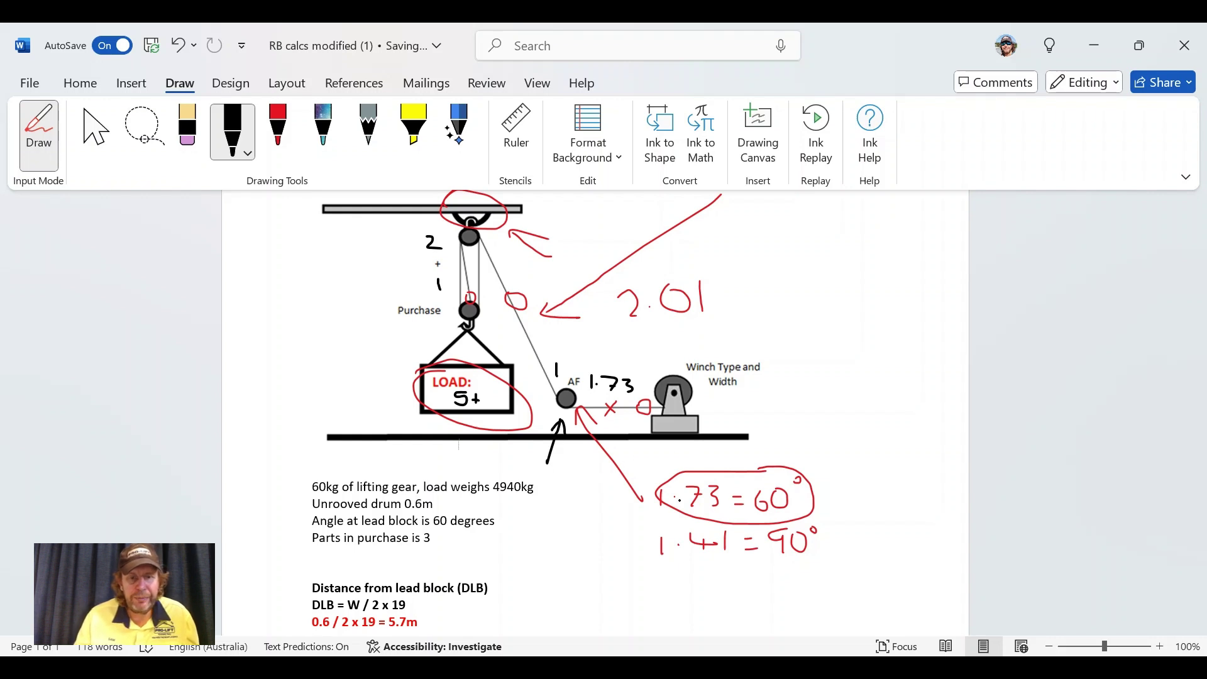
click(95, 130)
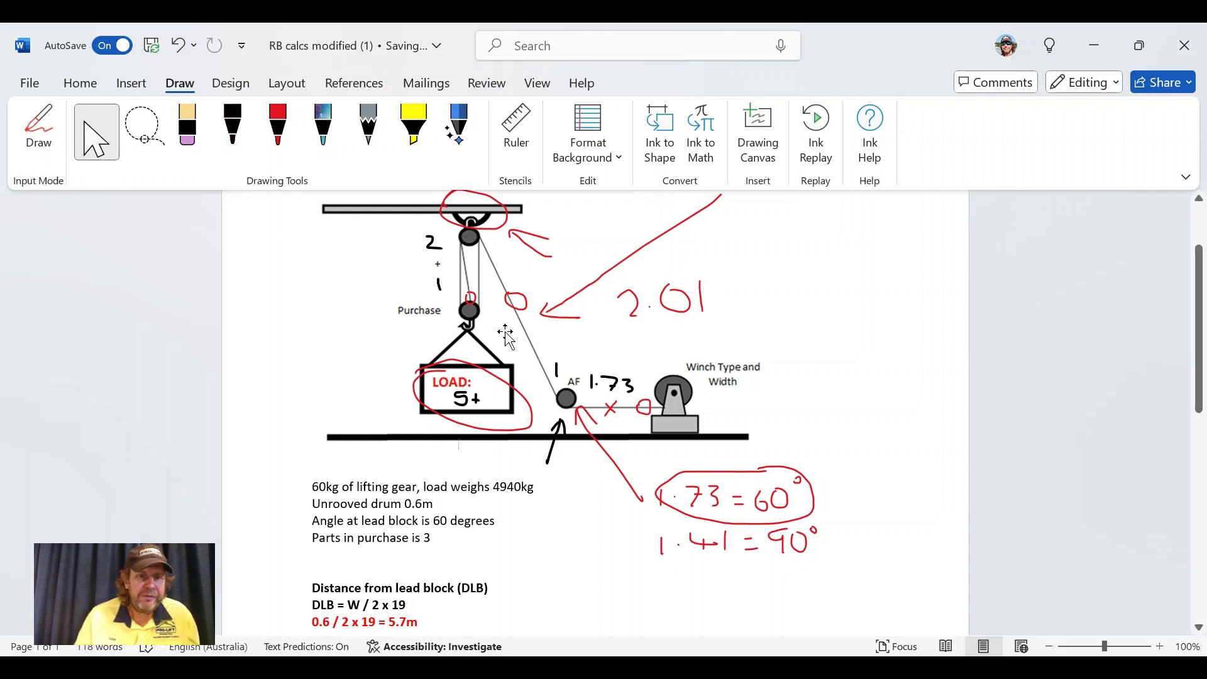
scroll(566, 439, down, 5)
scroll(581, 443, up, 4)
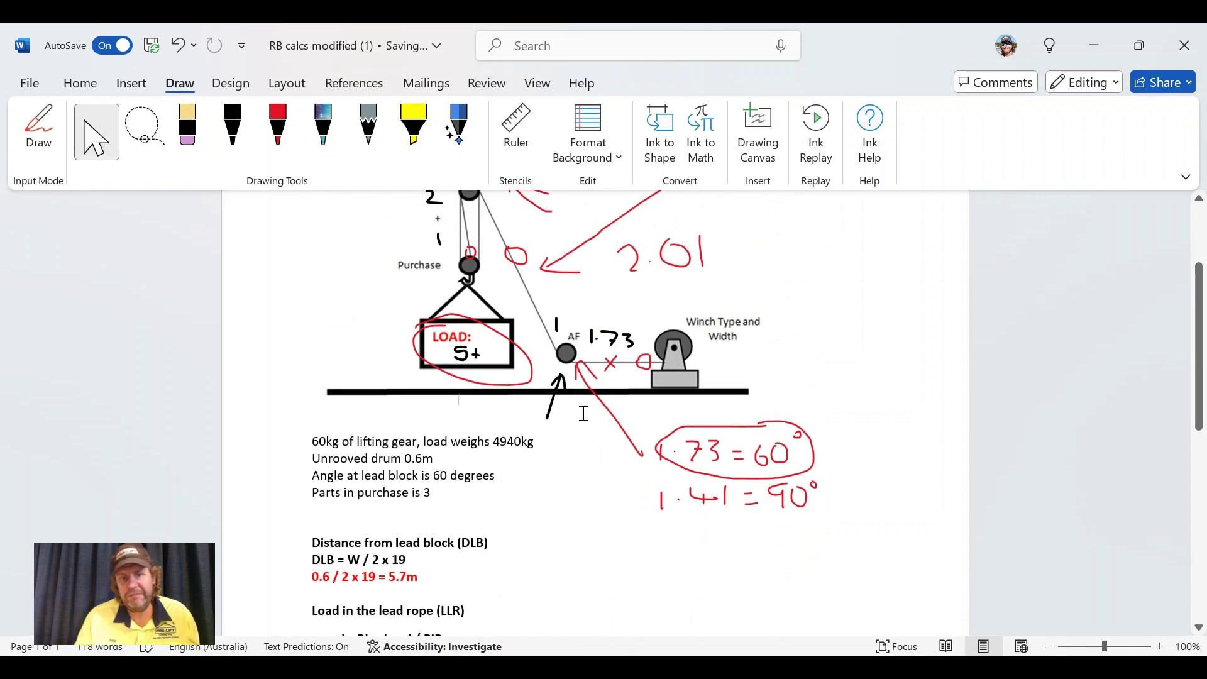
scroll(586, 434, down, 9)
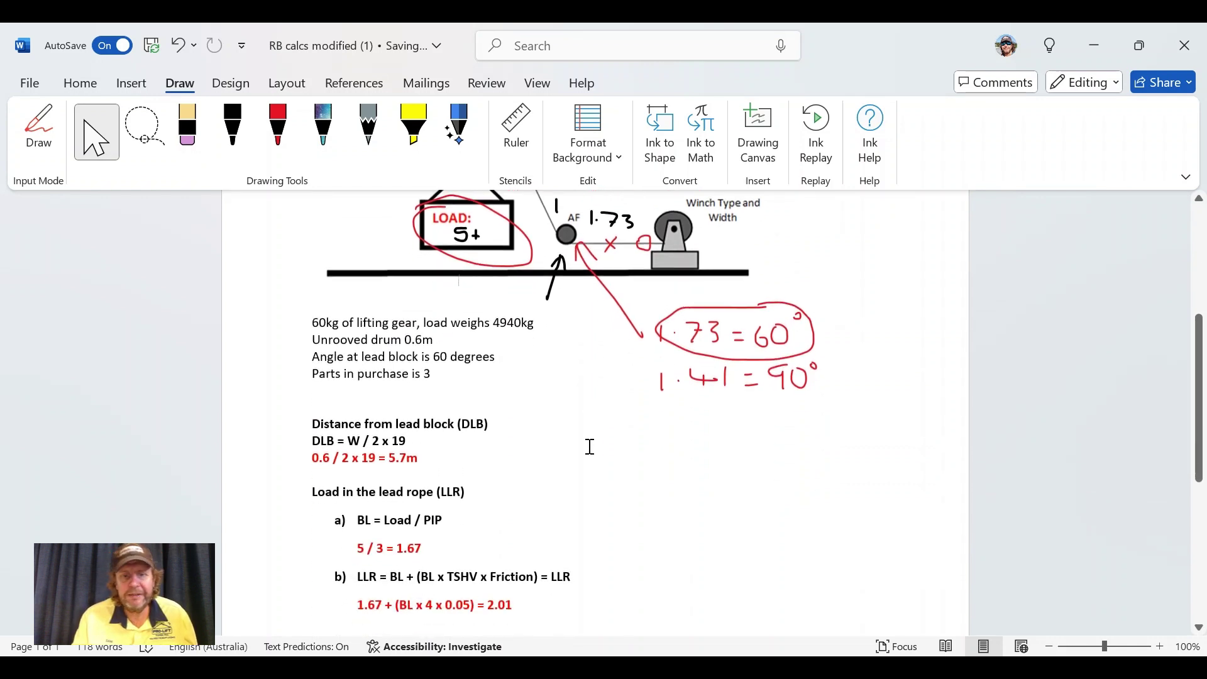
scroll(595, 446, down, 1)
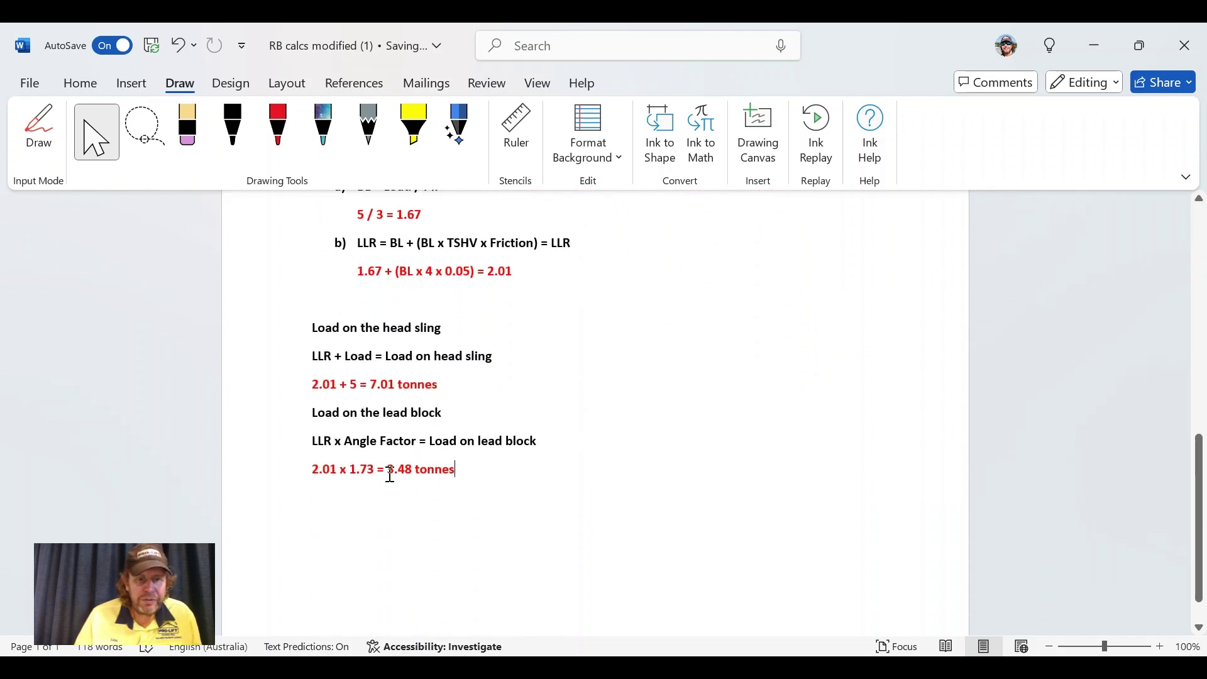
scroll(478, 478, up, 11)
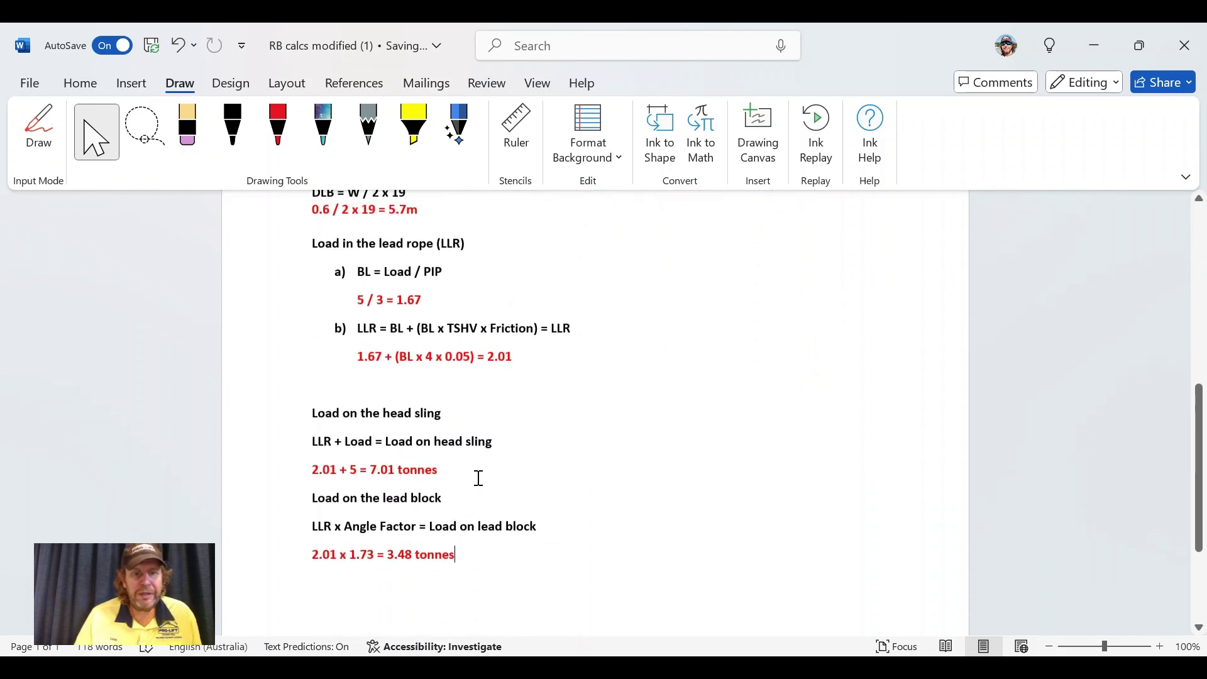
scroll(804, 451, up, 2)
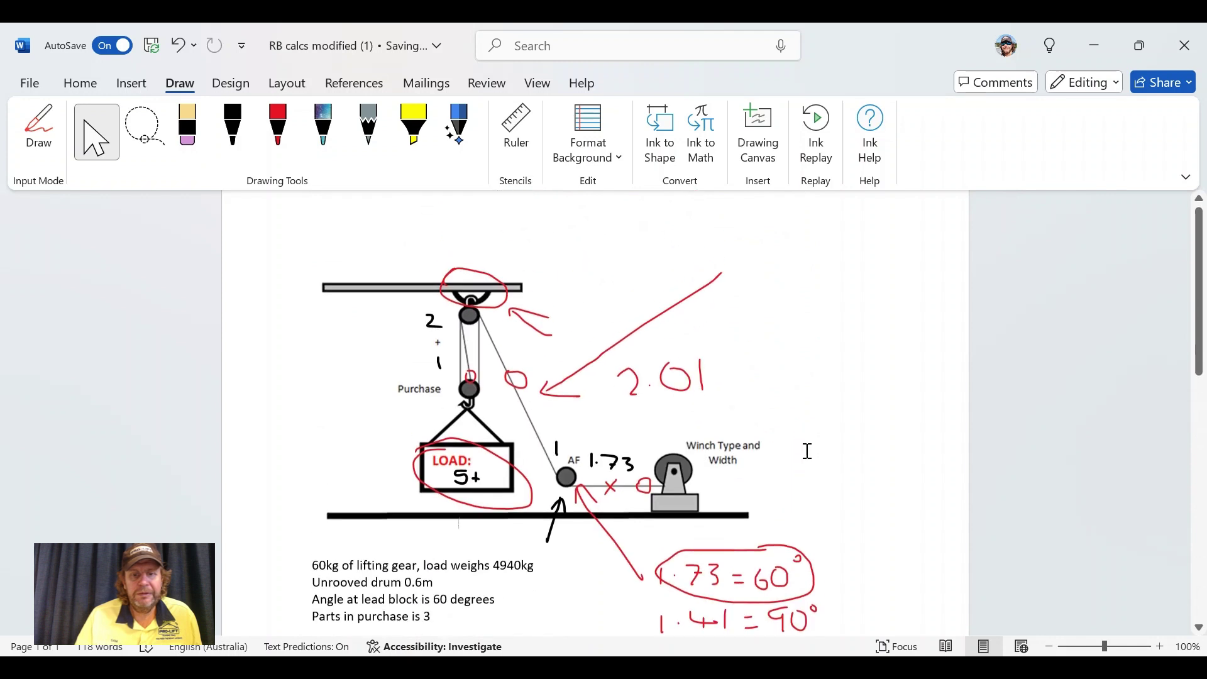